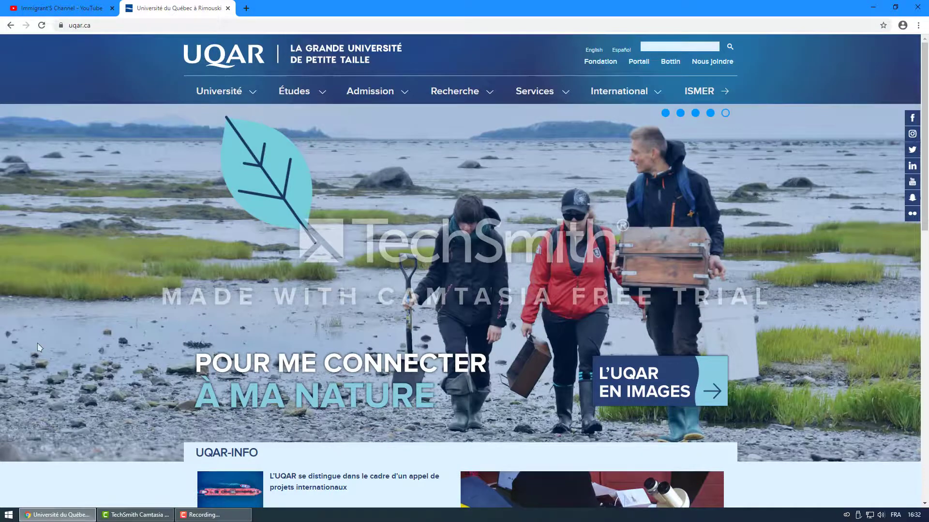
Step: Open the Programmes d'études page from the Études menu
click(140, 25)
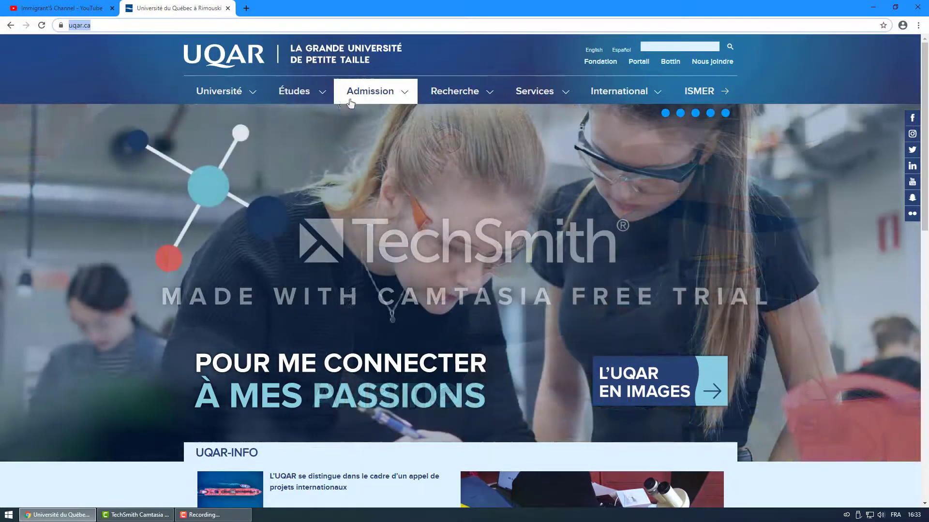
click(317, 93)
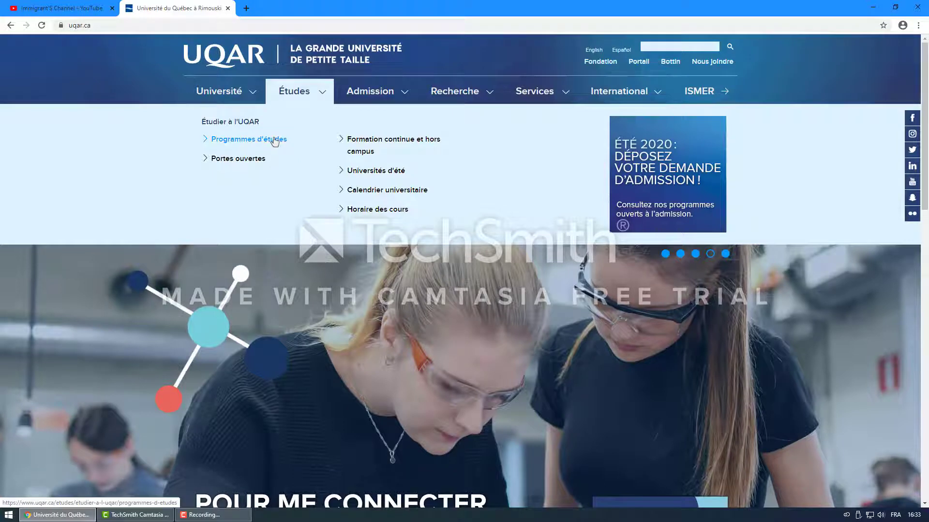
click(275, 140)
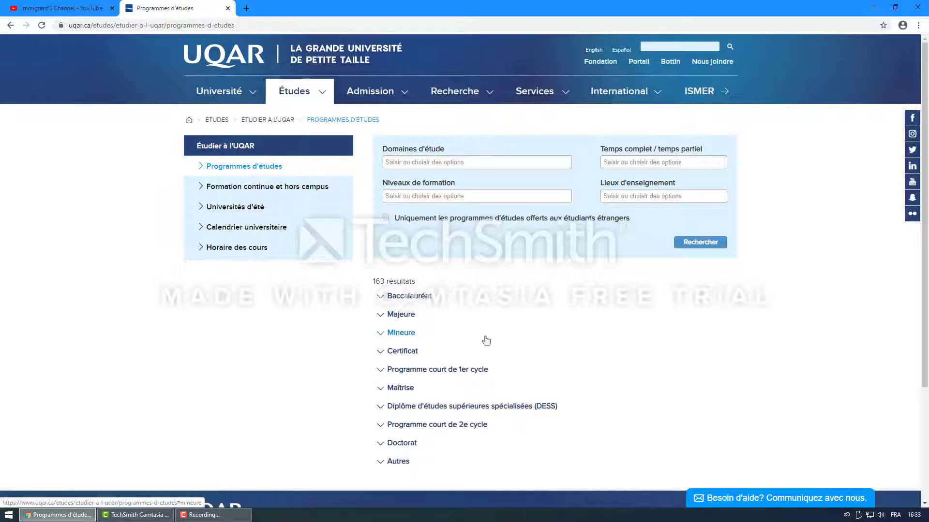
Step: Expand the Baccalauréat list and open Baccalauréat en informatique
click(415, 296)
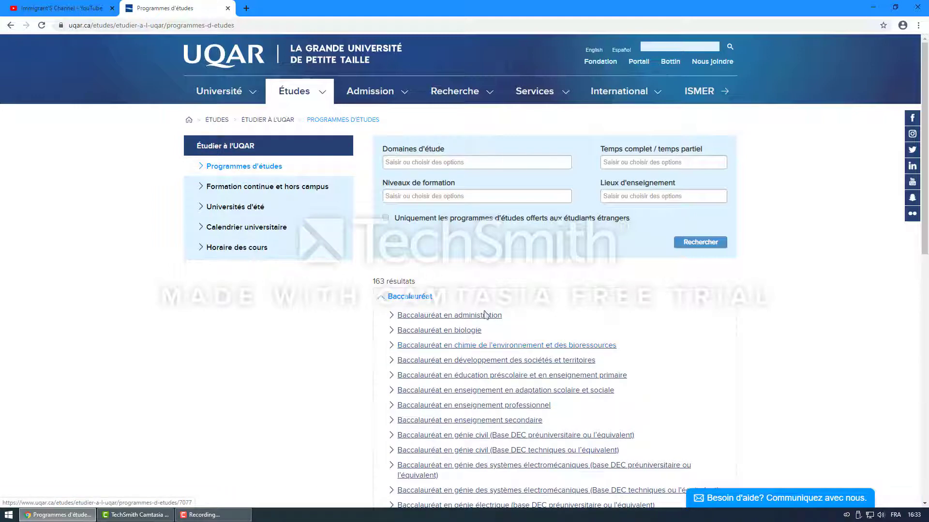
scroll(536, 287, down, 2)
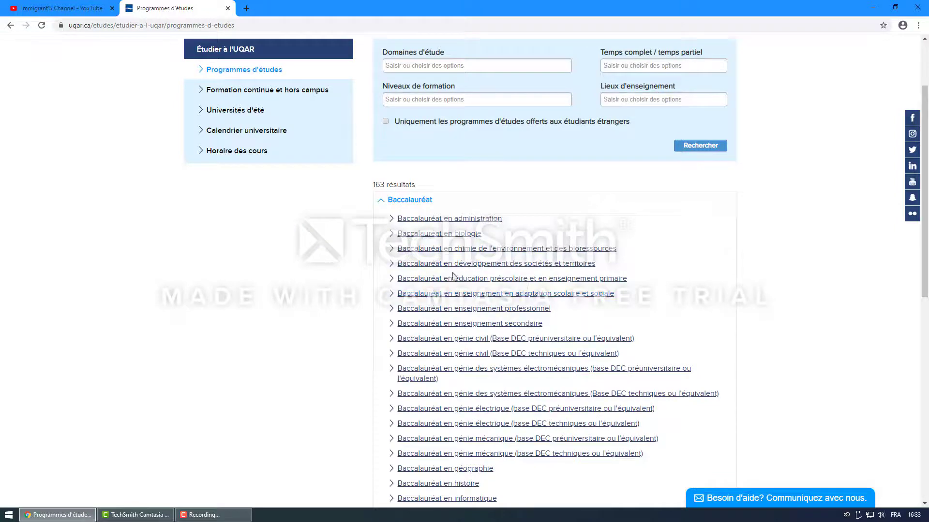
scroll(362, 220, down, 1)
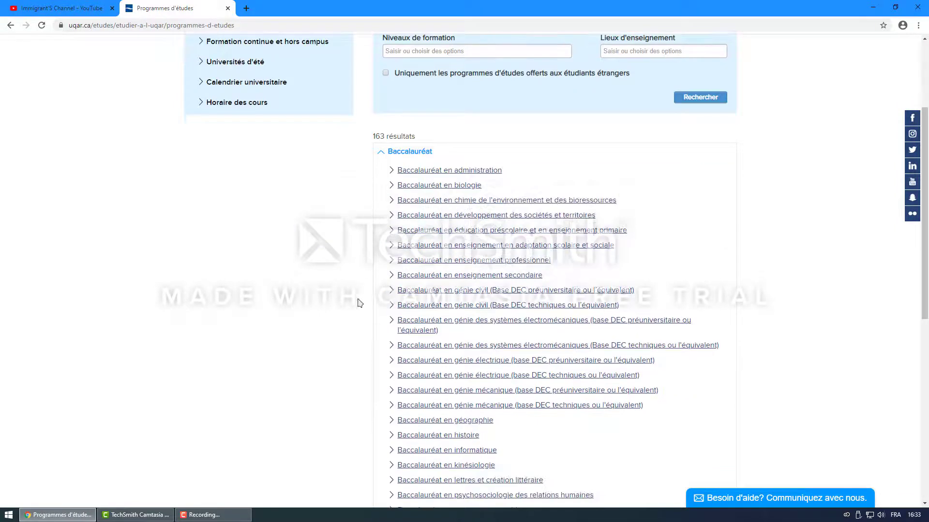
scroll(397, 387, down, 2)
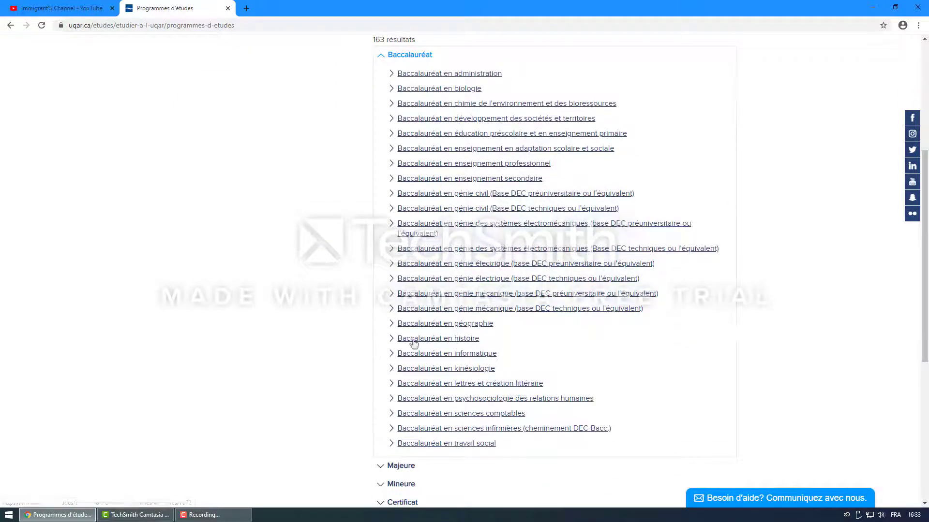
click(432, 359)
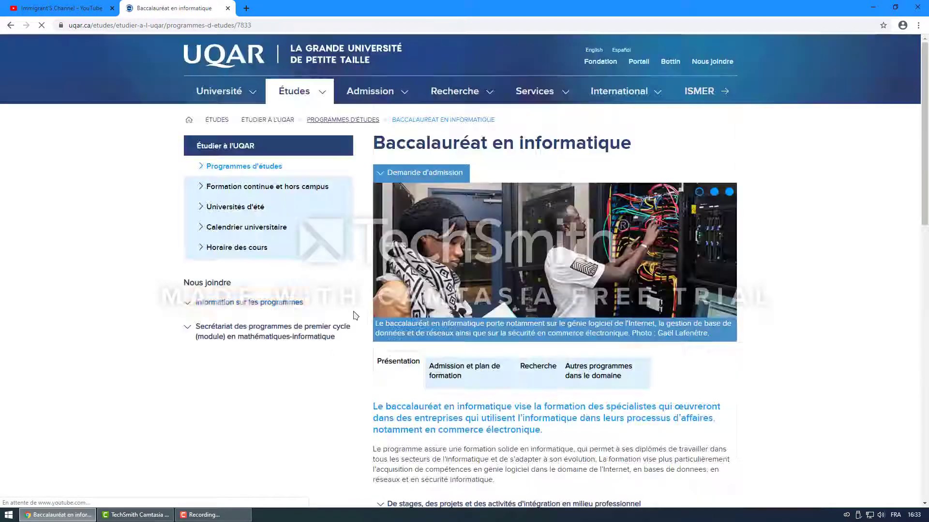
Step: Scroll through the Baccalauréat en informatique Présentation, from internships to scholarships, then return to the top
scroll(399, 330, down, 1)
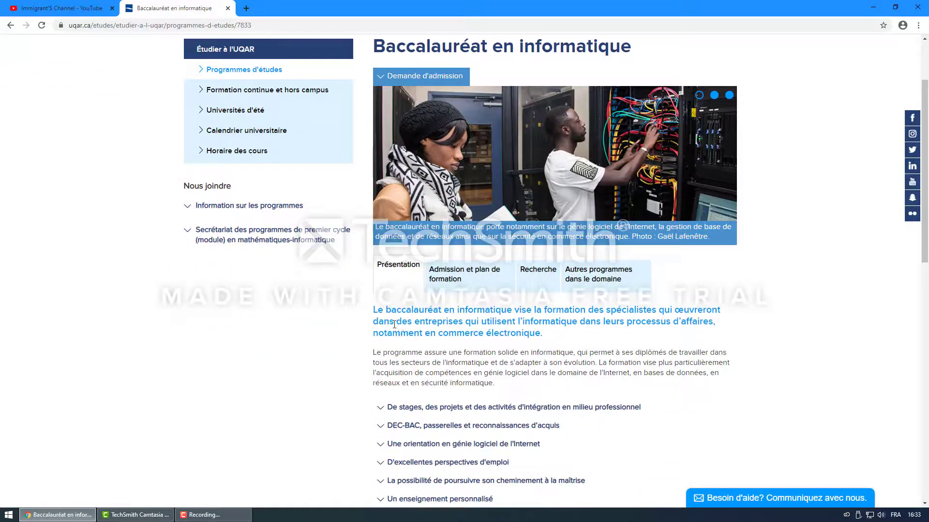
scroll(394, 324, down, 2)
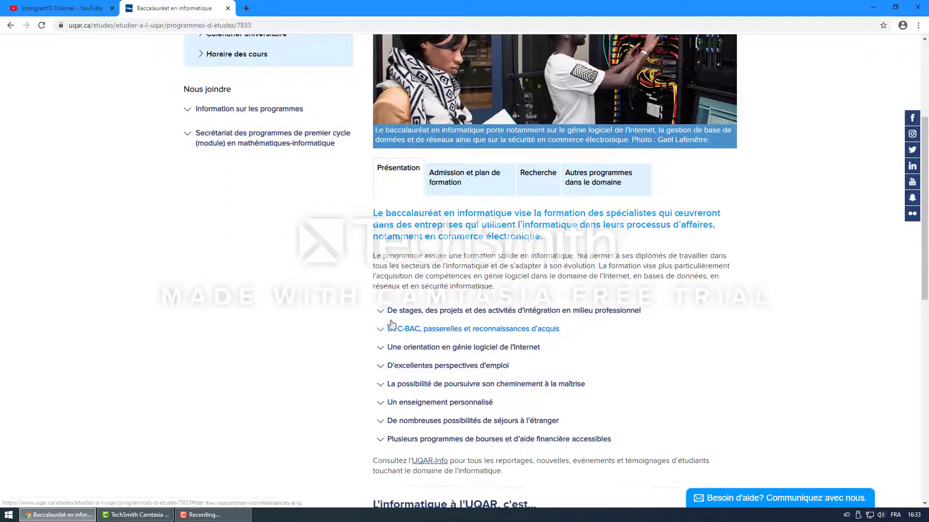
scroll(331, 308, up, 2)
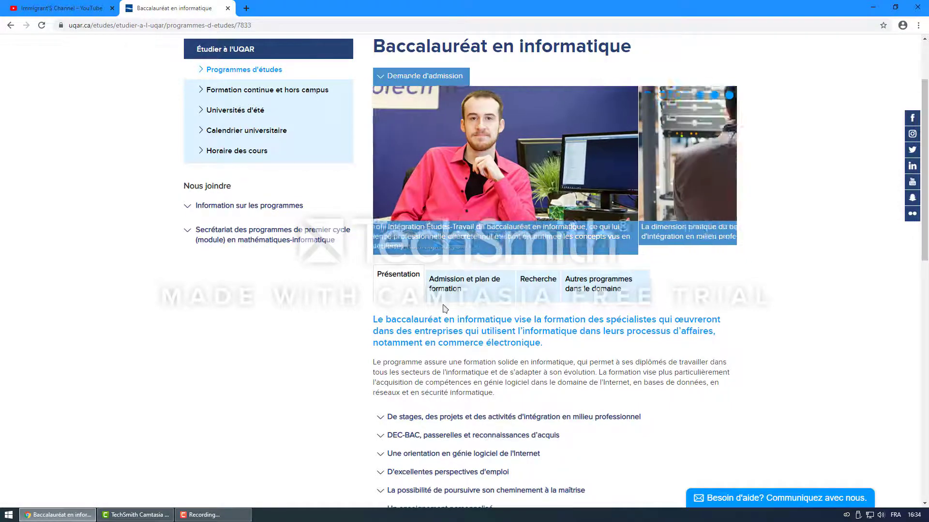
scroll(551, 387, down, 1)
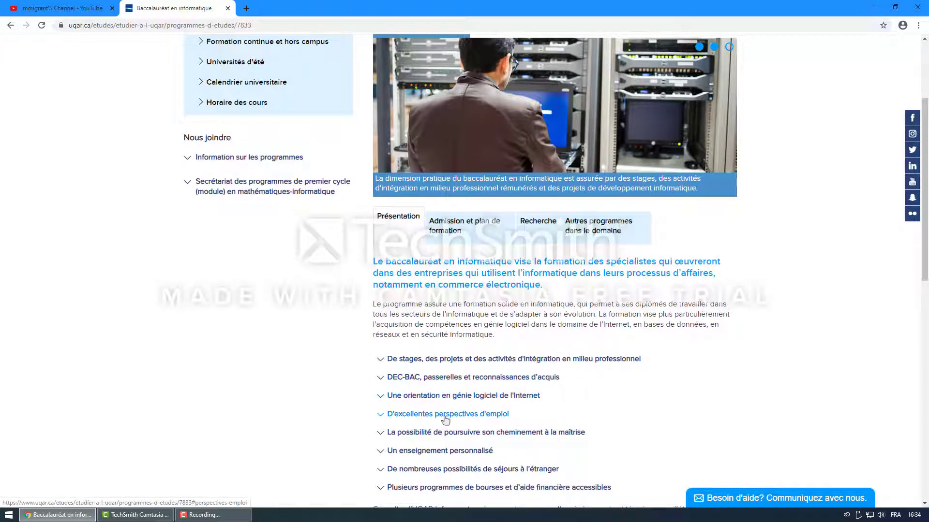
scroll(543, 416, down, 1)
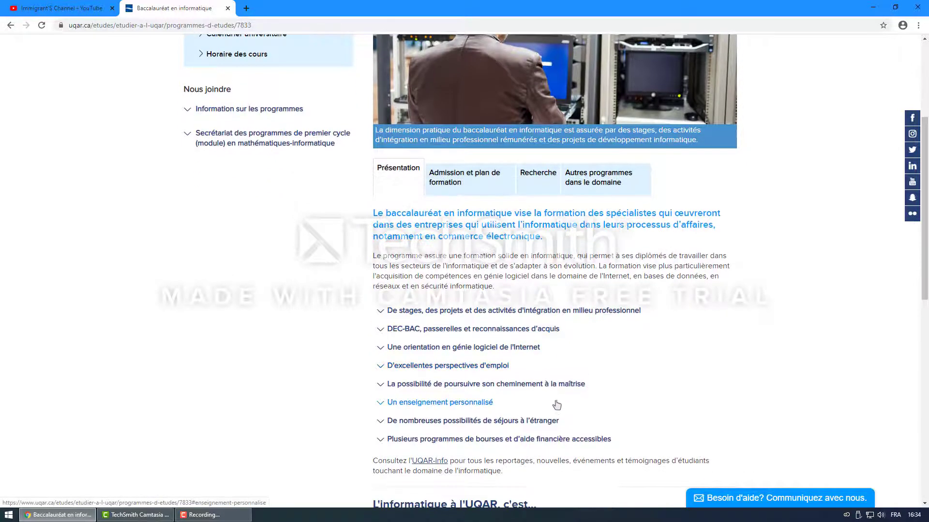
scroll(571, 389, down, 2)
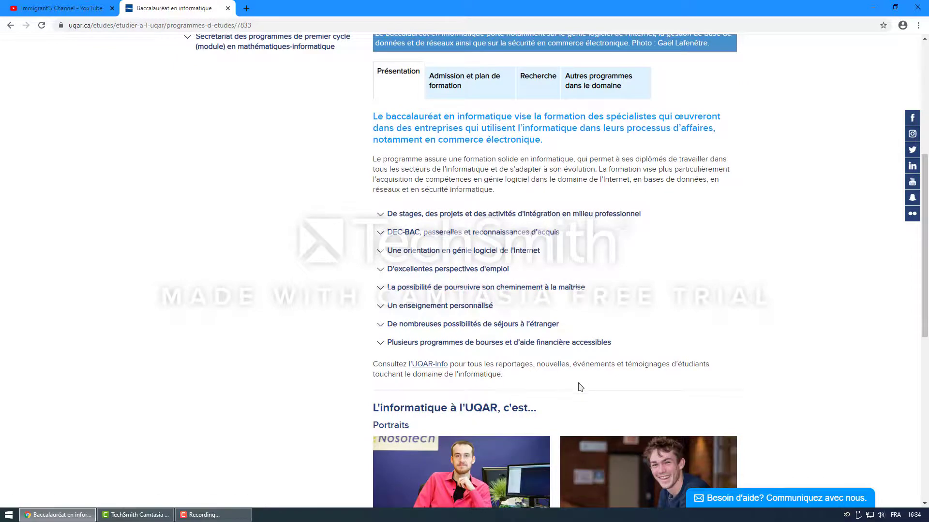
scroll(575, 388, up, 3)
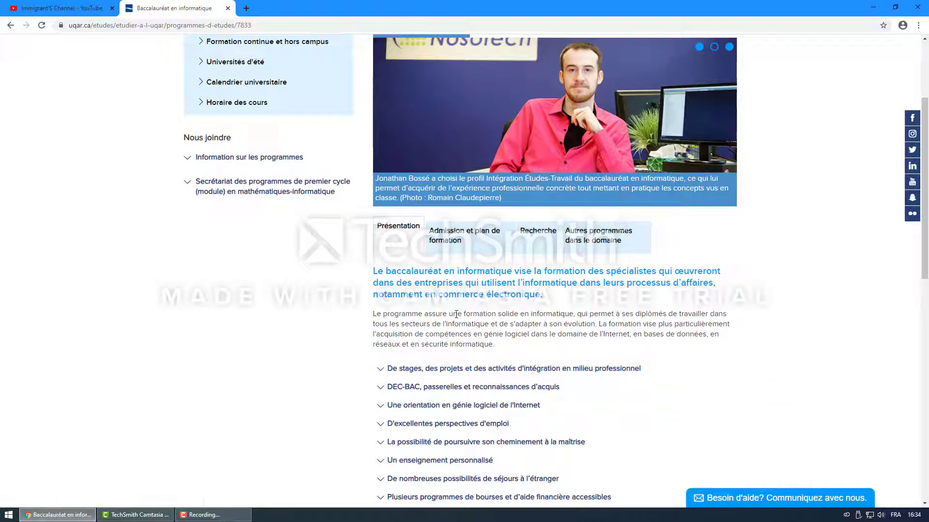
scroll(456, 315, down, 2)
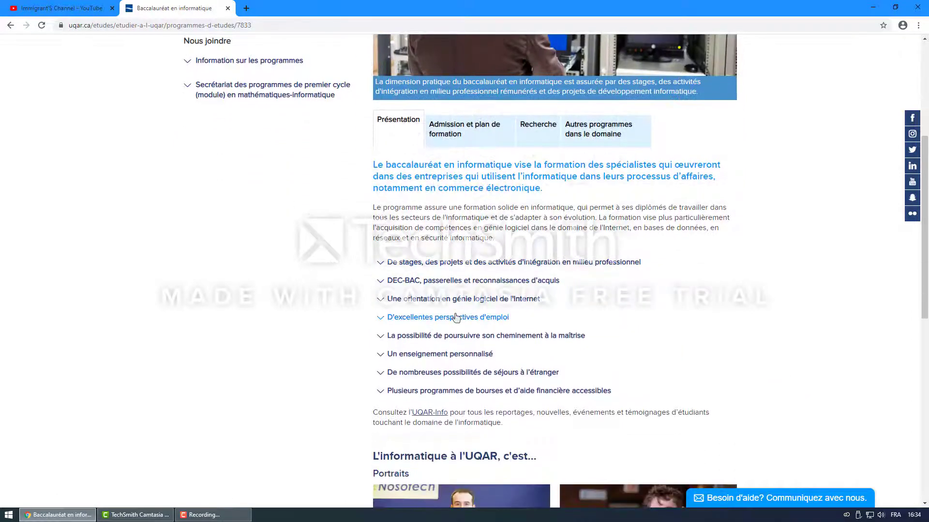
scroll(629, 315, up, 3)
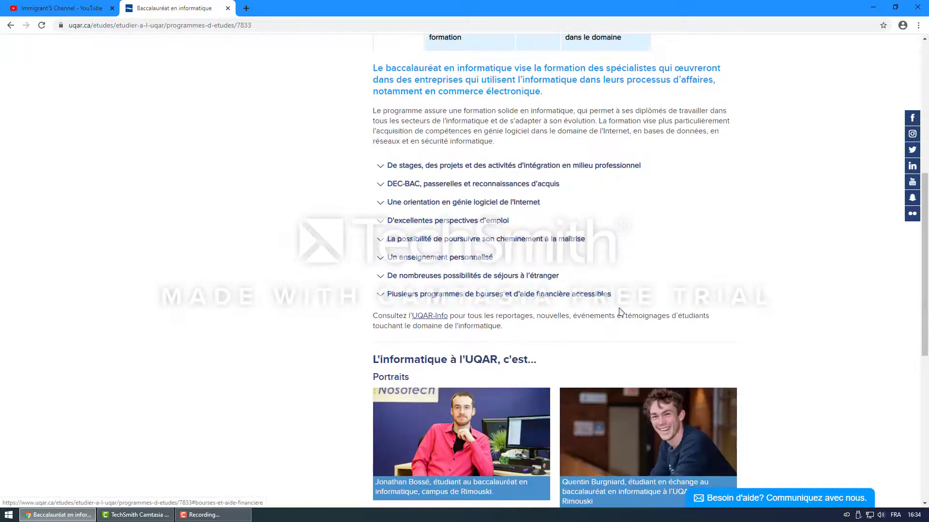
scroll(604, 310, up, 2)
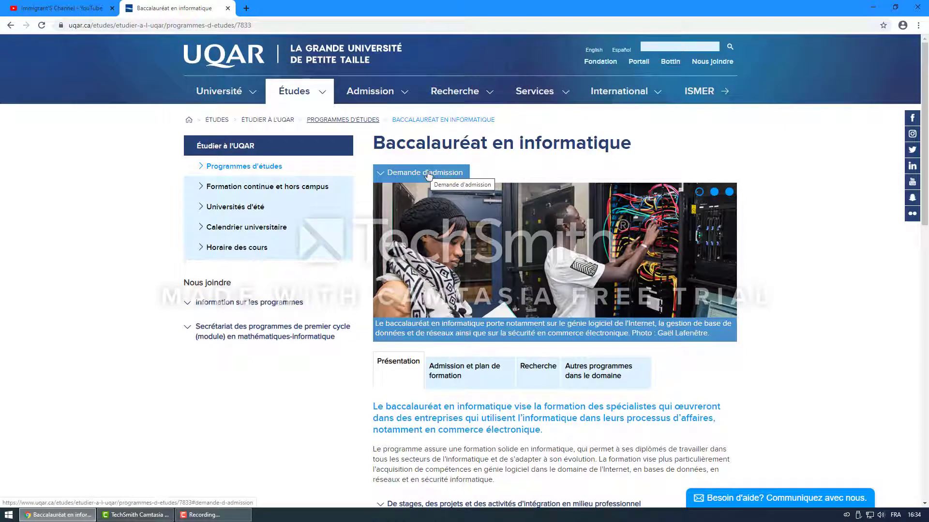
Step: Open the admission information page for international students
click(428, 175)
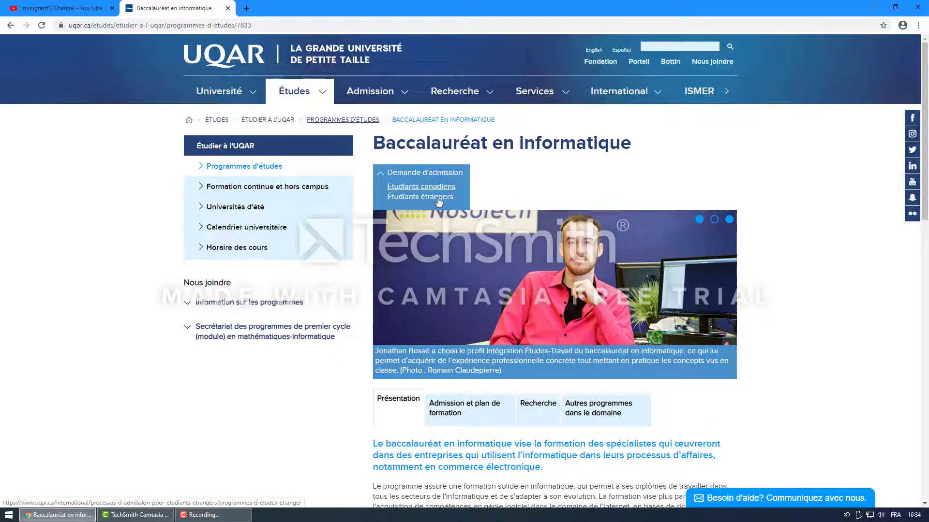
click(438, 200)
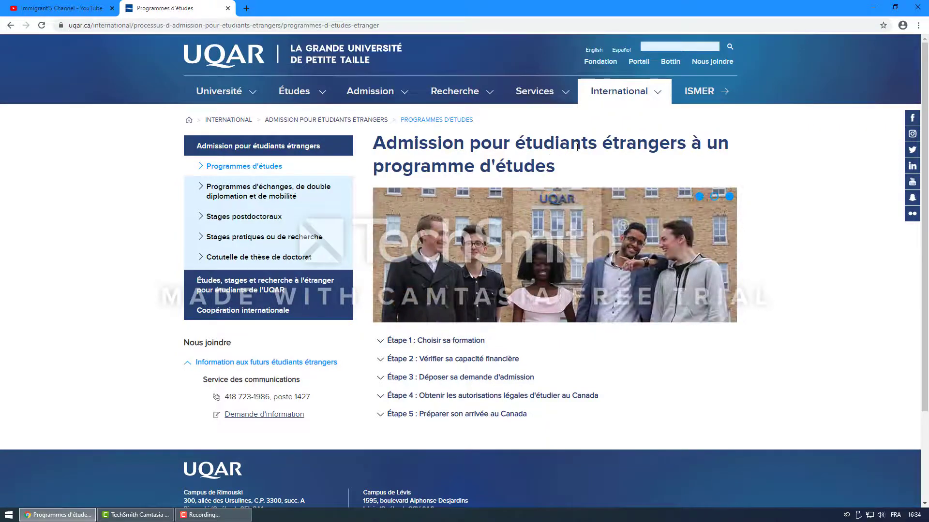
drag(571, 145, 739, 150)
drag(569, 169, 391, 167)
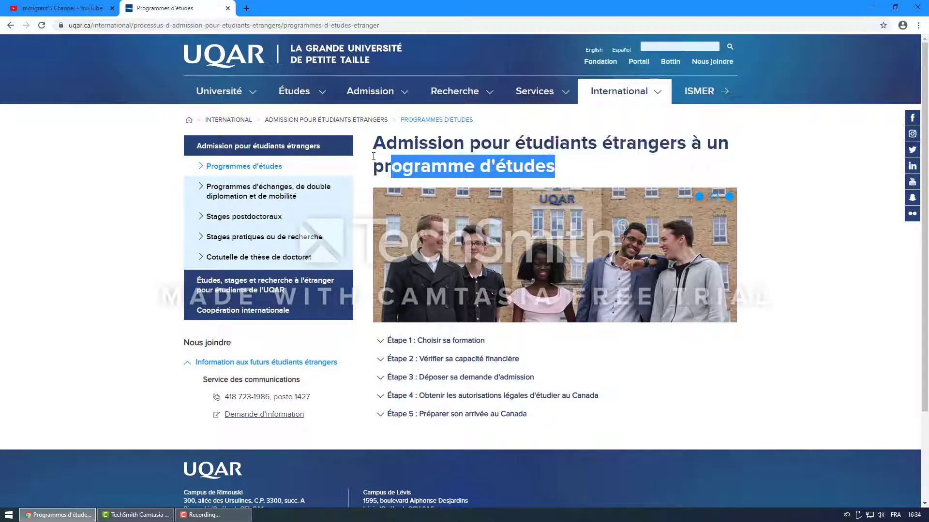
Step: Review admission steps 1 to 3 (programme choice, financial capacity, application)
click(498, 378)
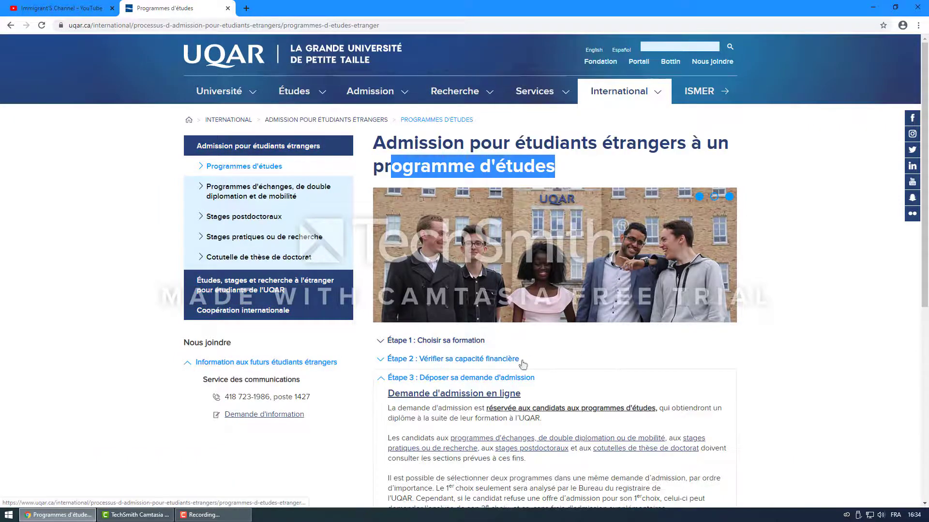
click(381, 379)
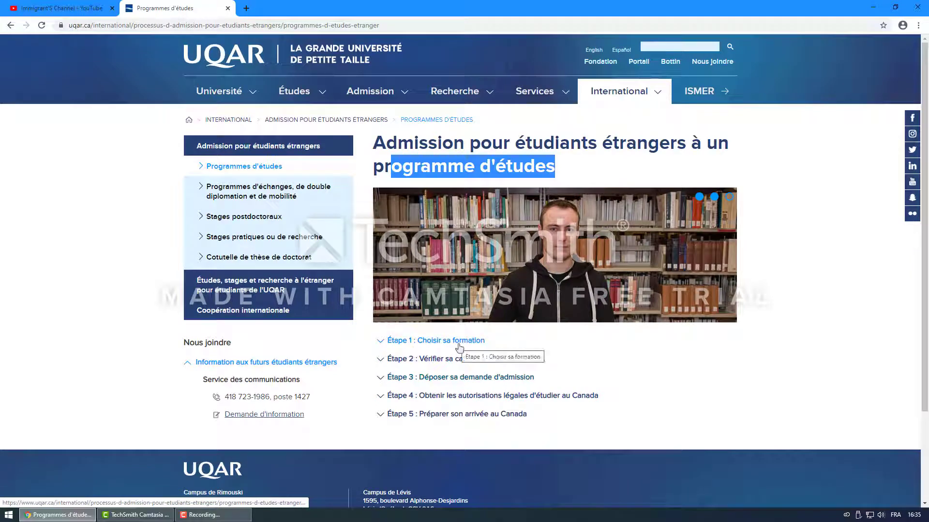
click(383, 343)
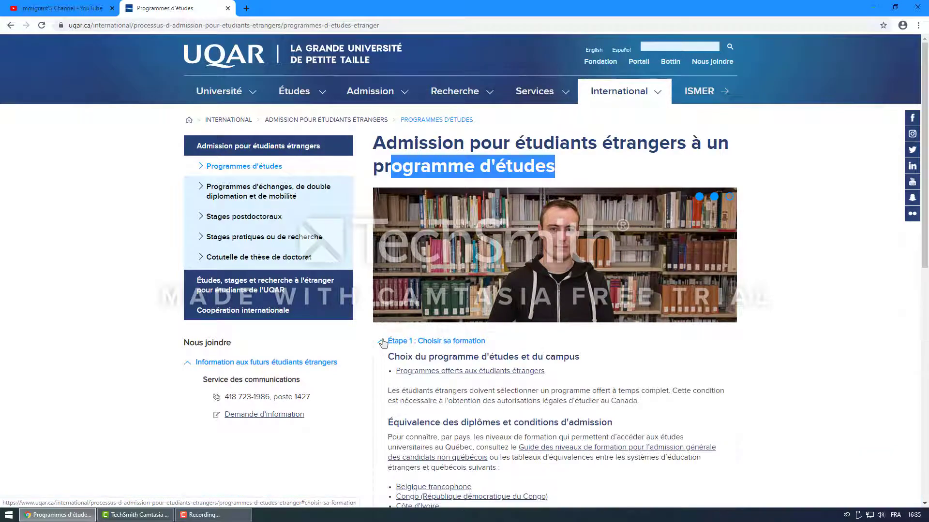
scroll(494, 331, down, 2)
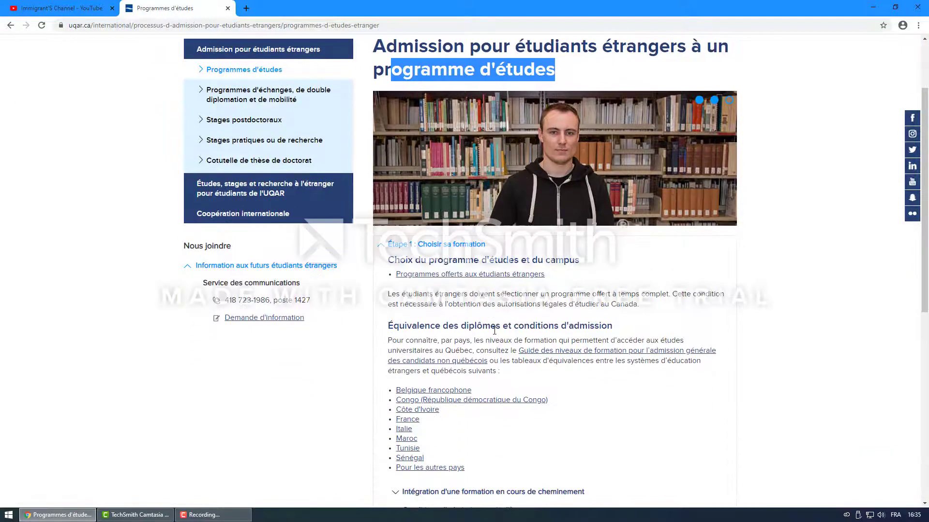
scroll(496, 331, down, 3)
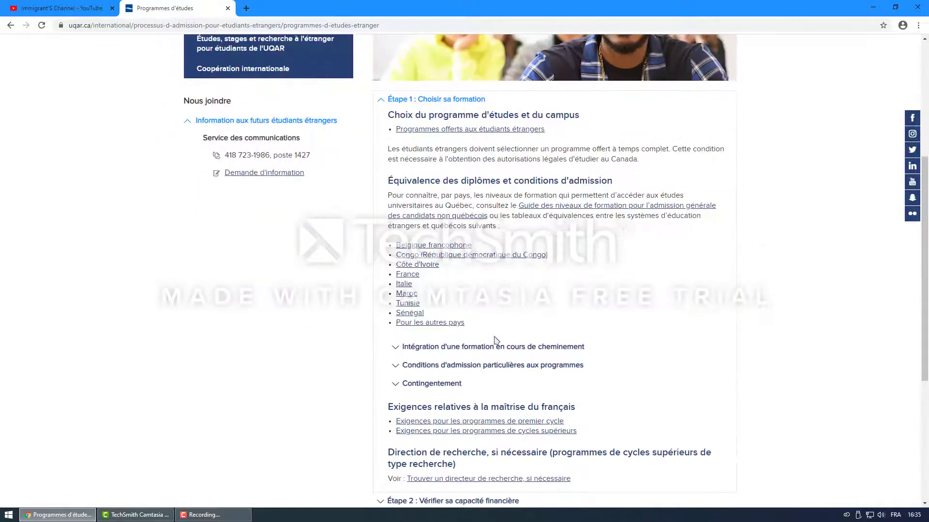
scroll(495, 340, up, 4)
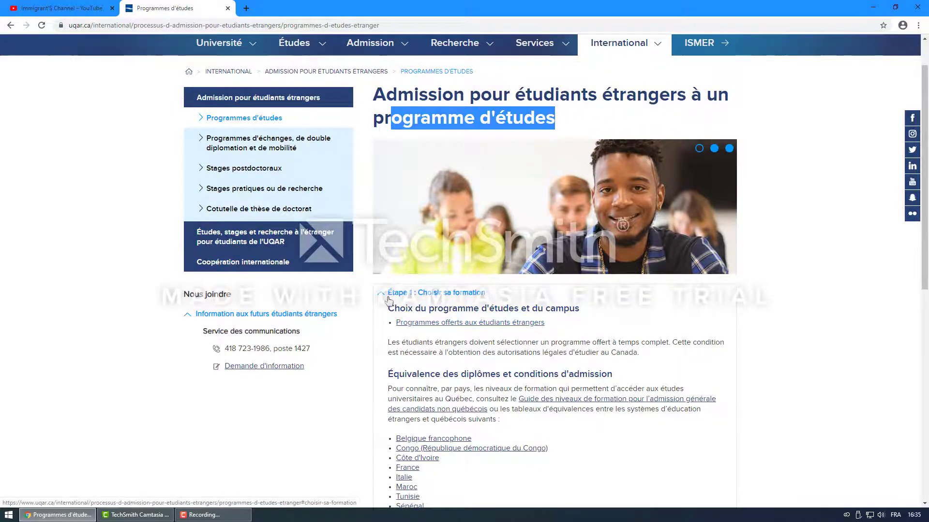
click(476, 312)
click(471, 313)
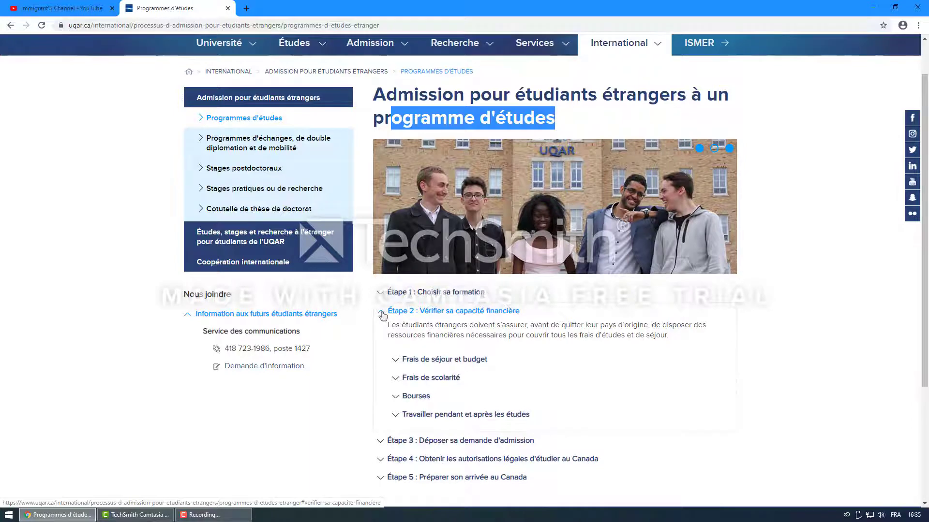
click(472, 312)
click(499, 330)
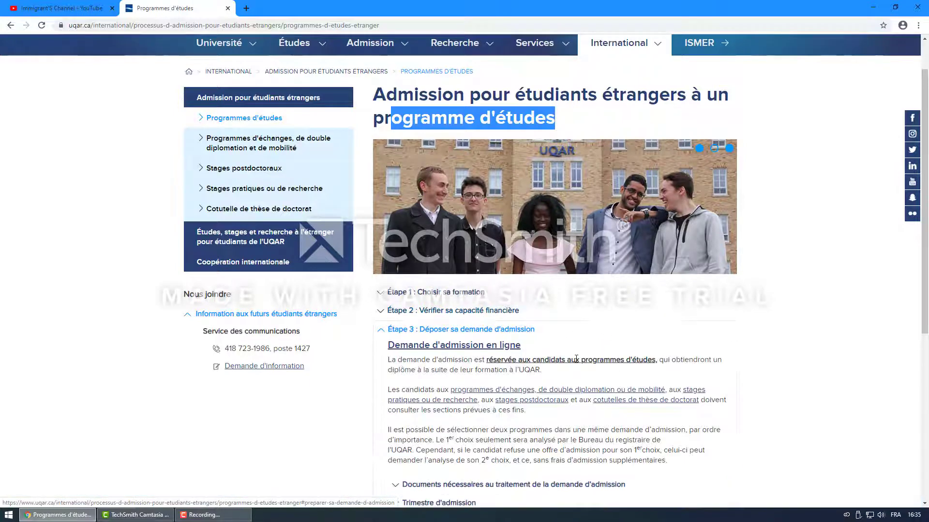
click(419, 330)
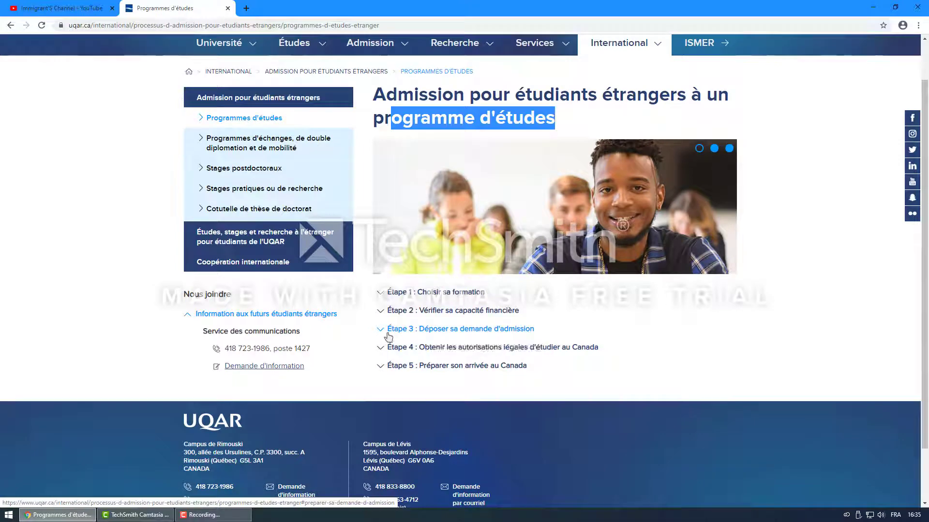
Step: Expand Étape 3 and read the online application section on first and second programme choices
click(389, 330)
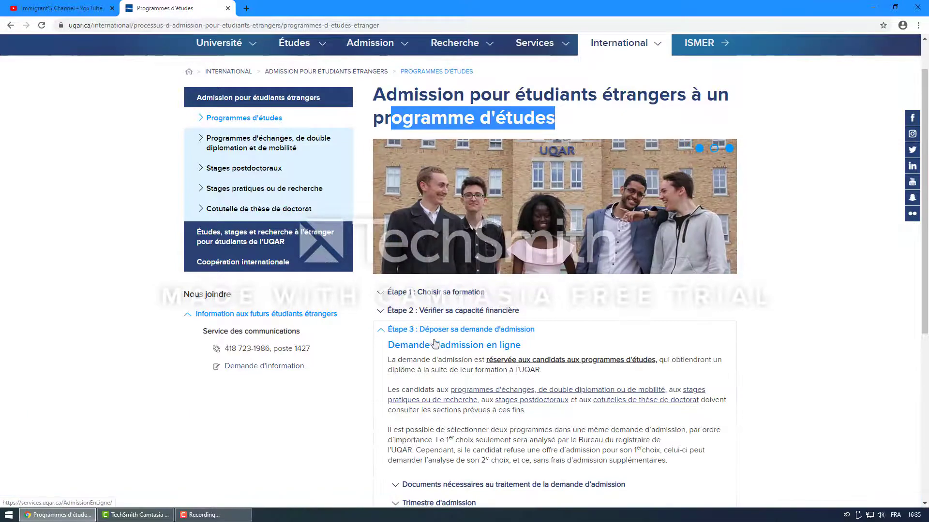
scroll(485, 360, down, 2)
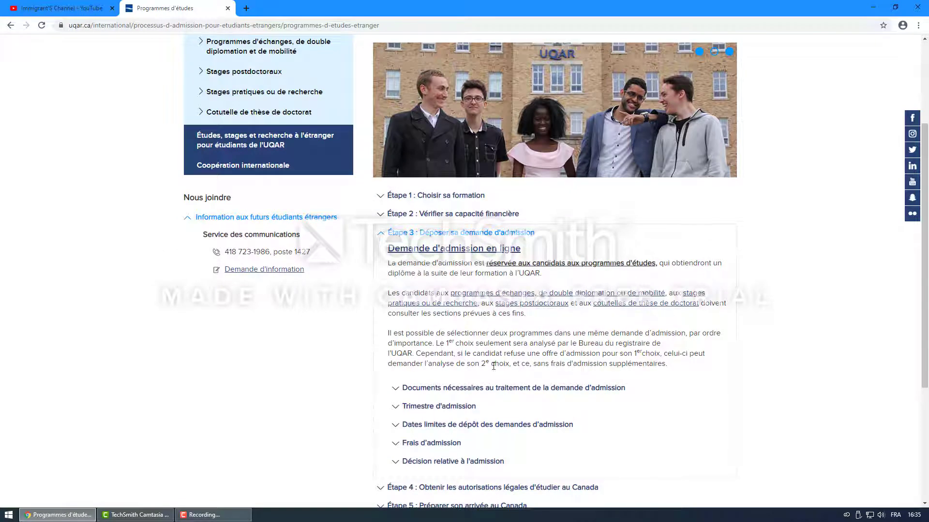
drag(437, 343, 537, 366)
click(708, 377)
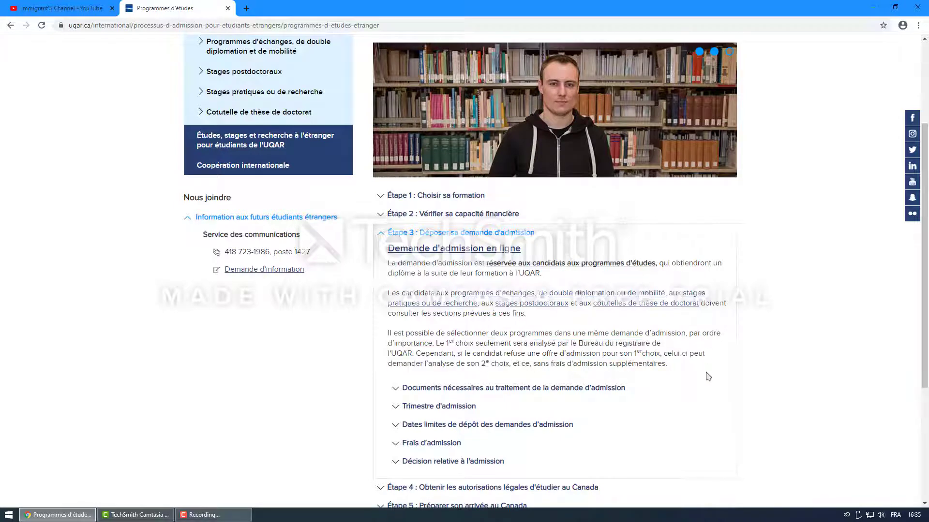
scroll(577, 348, up, 1)
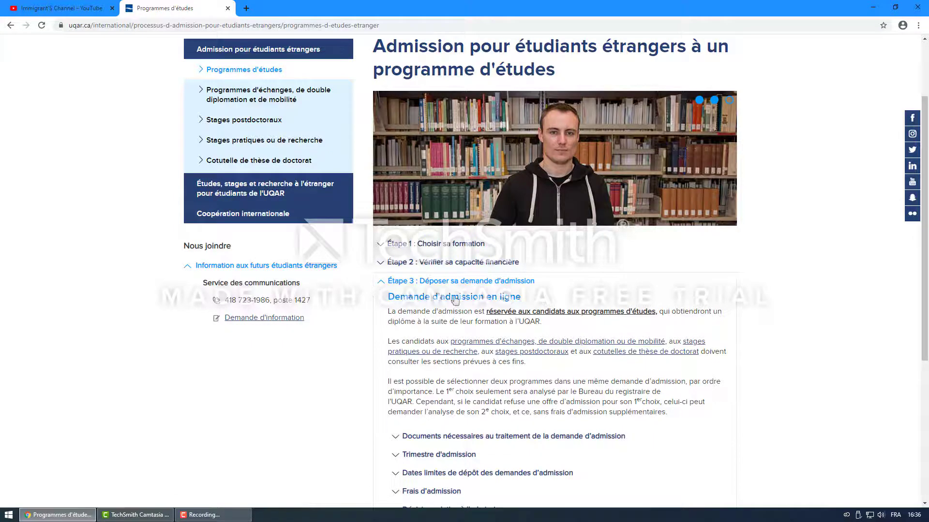
drag(385, 297, 528, 300)
click(366, 280)
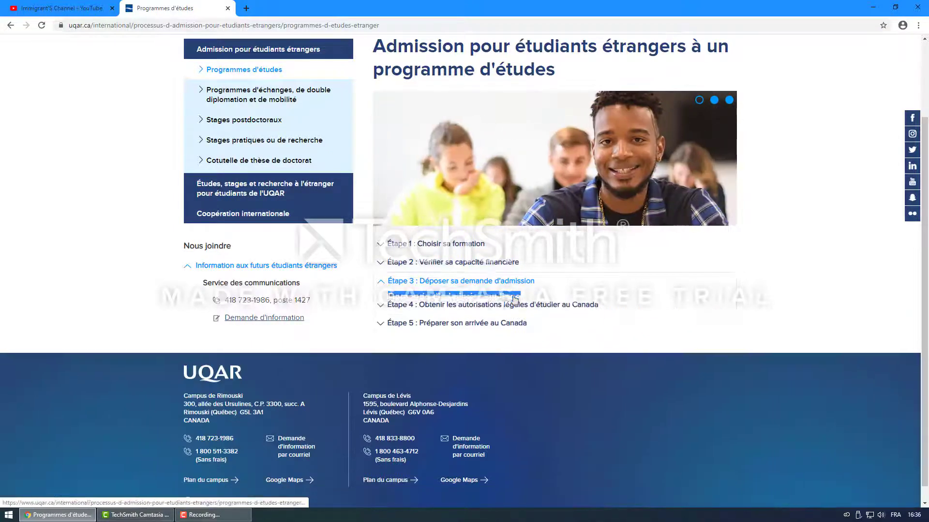
click(366, 280)
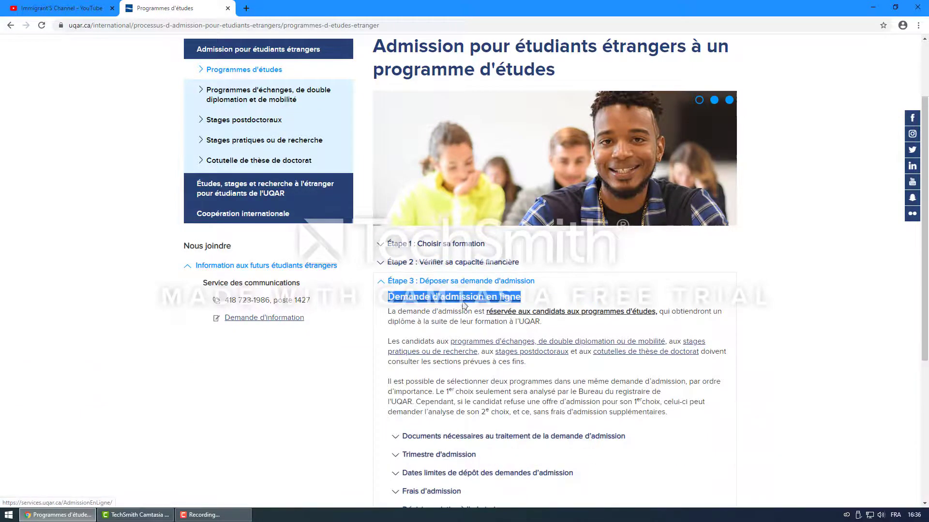
Step: Read the online admission directives, including the 30-minute estimate and checklist, and start a new application
click(471, 297)
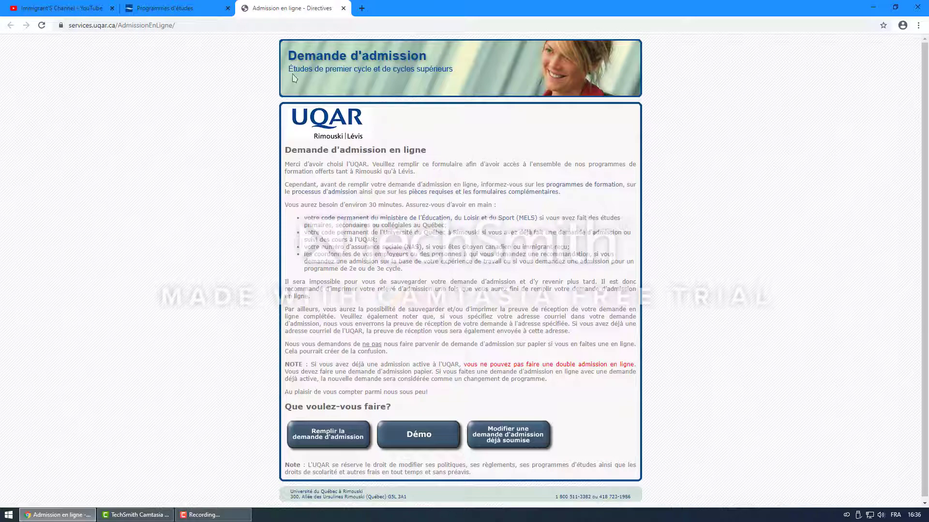
scroll(401, 313, down, 1)
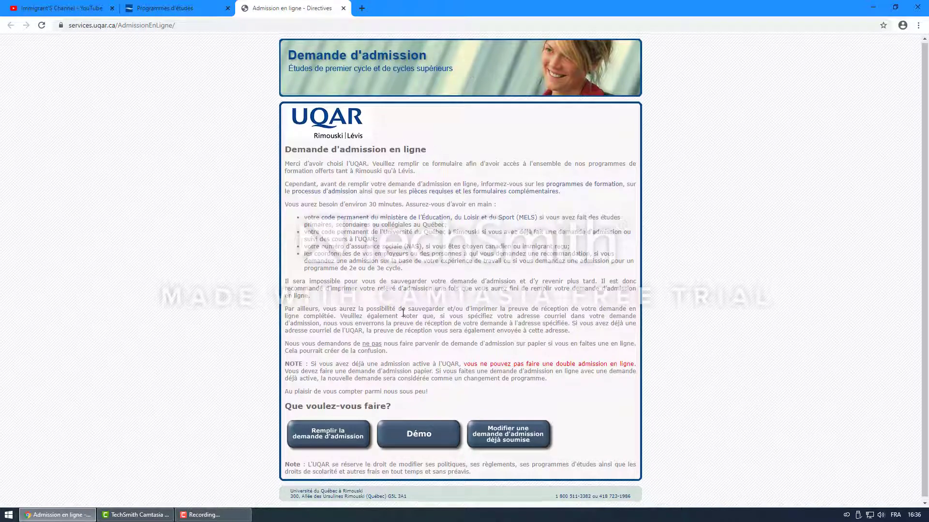
click(428, 432)
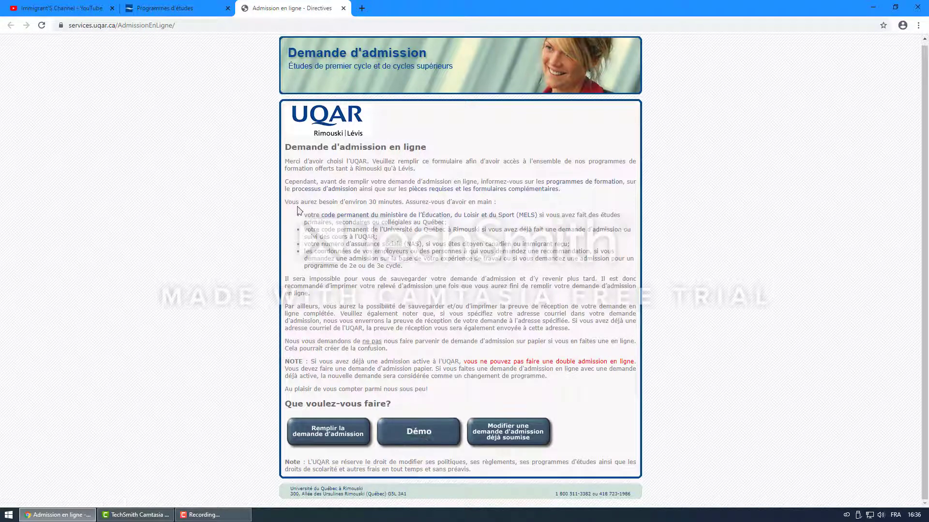
drag(285, 202, 405, 202)
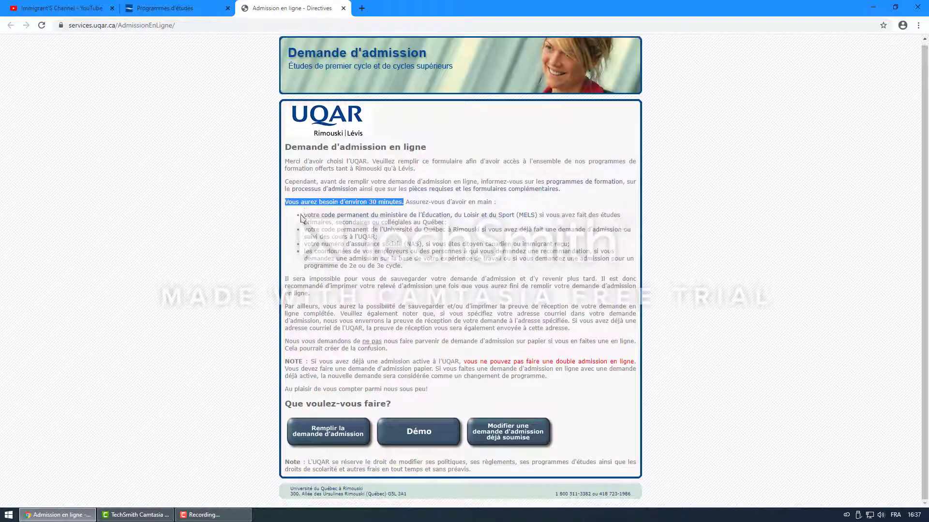
drag(301, 217, 407, 272)
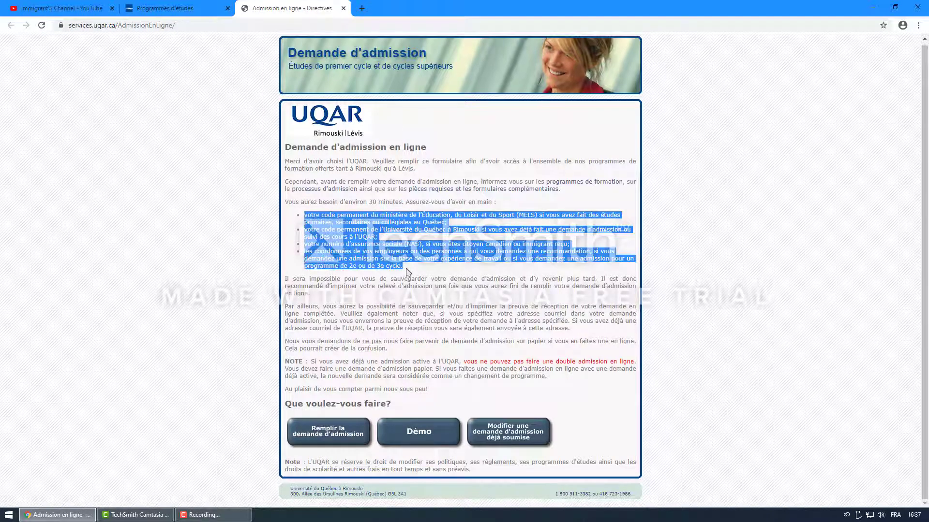
click(419, 269)
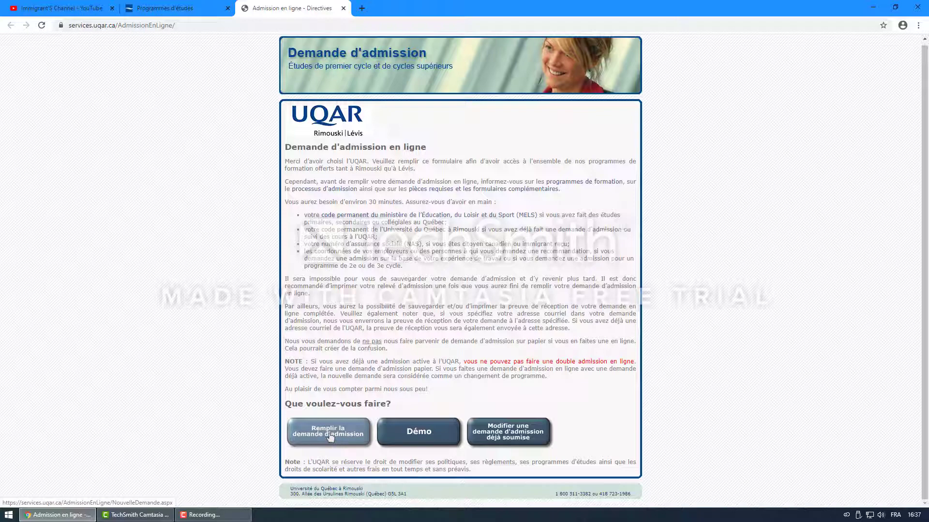
click(331, 436)
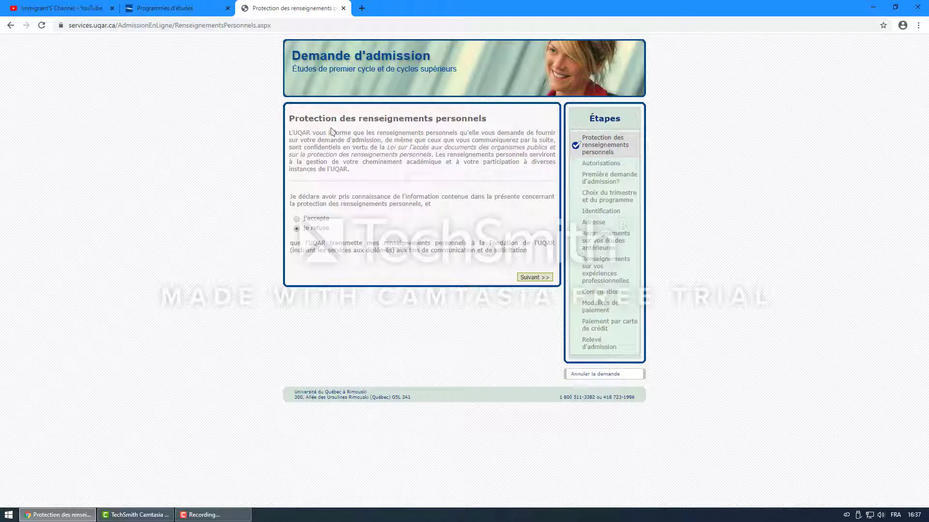
Step: Accept the personal information protection declaration with 'J'accepte' and continue
drag(345, 119, 485, 137)
click(451, 162)
click(298, 219)
click(519, 276)
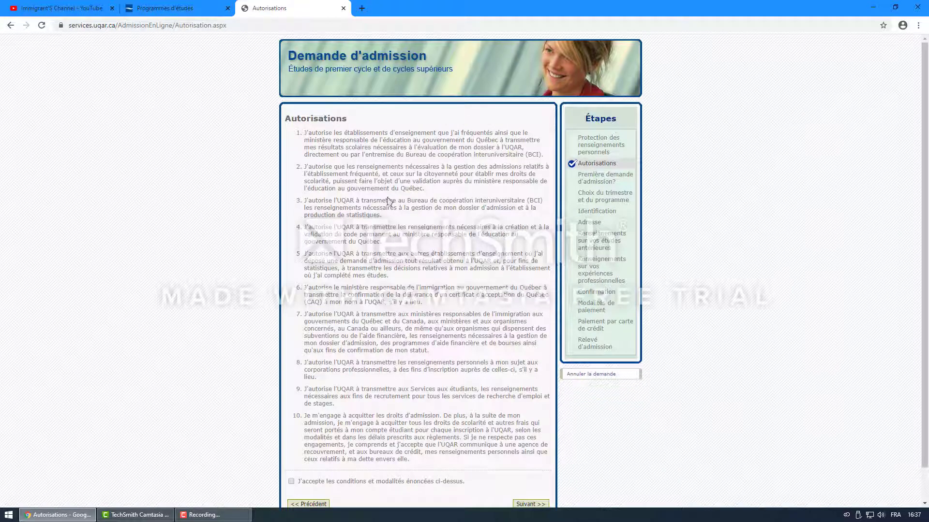
Step: Agree to the ten authorisation conditions and continue to the first-application question
drag(359, 132, 286, 118)
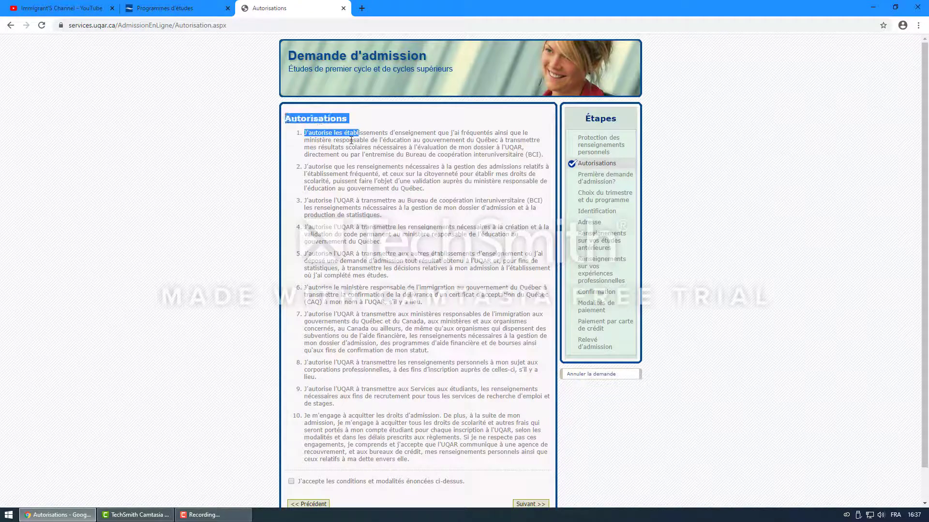
click(362, 140)
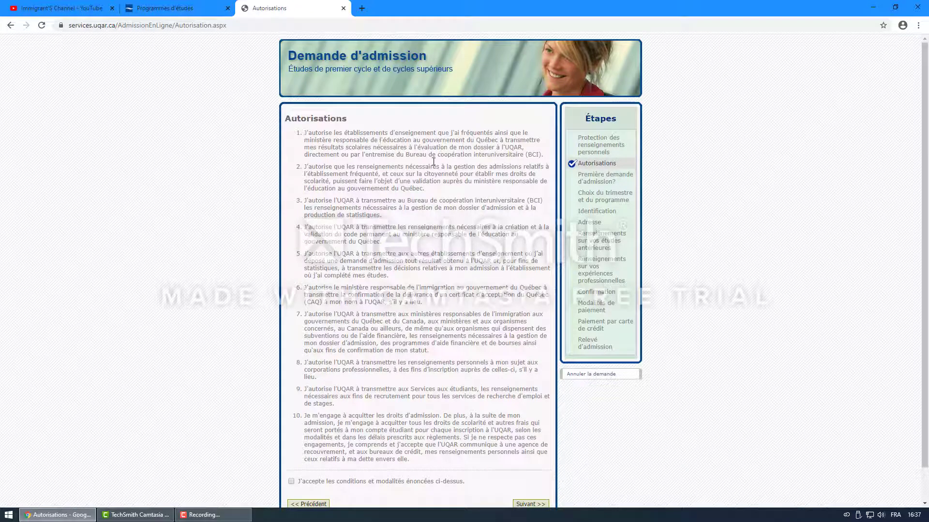
scroll(433, 162, down, 1)
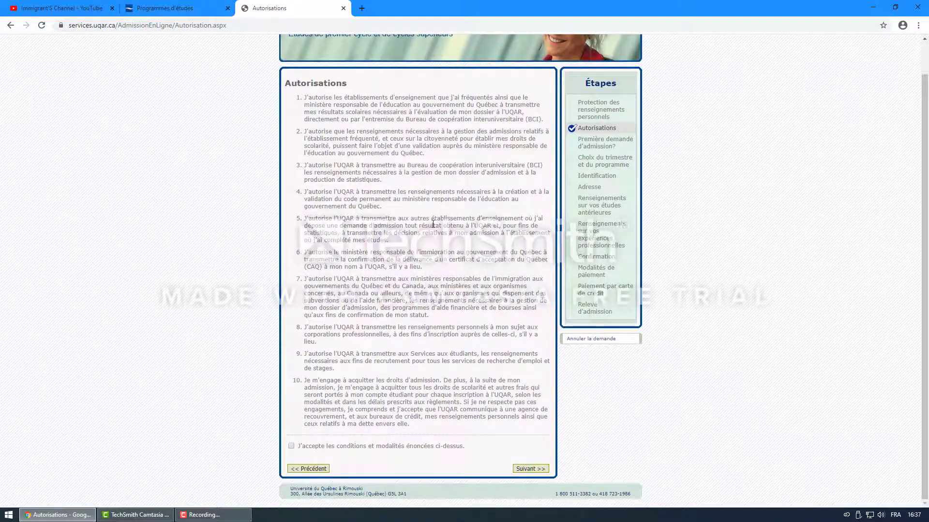
click(291, 446)
drag(297, 97, 440, 431)
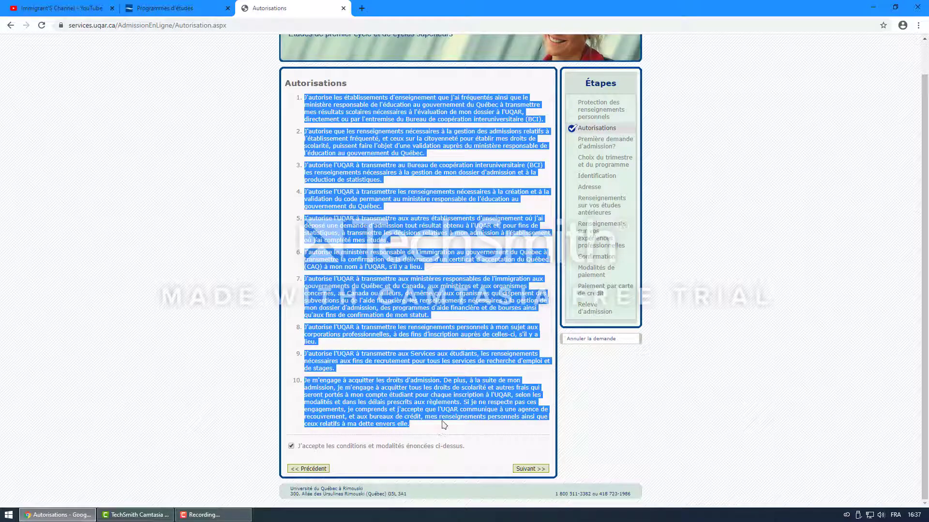
click(459, 439)
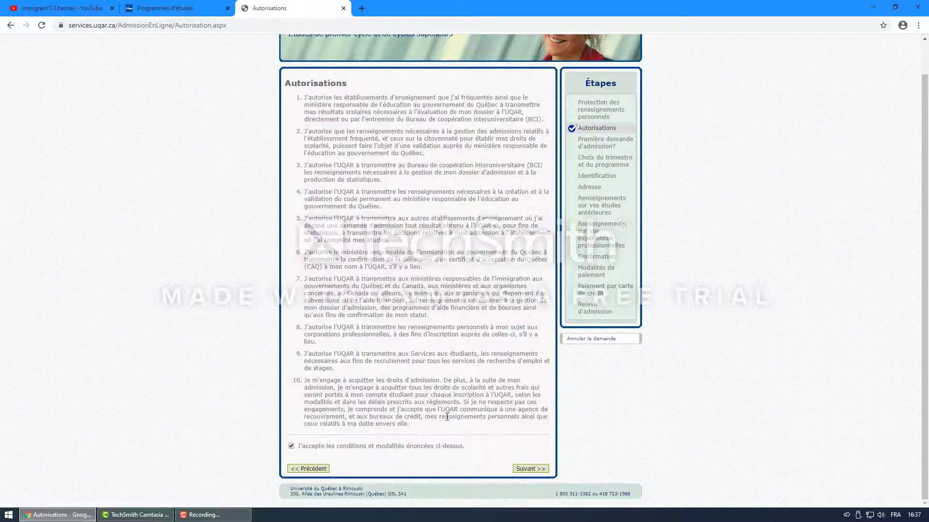
click(531, 469)
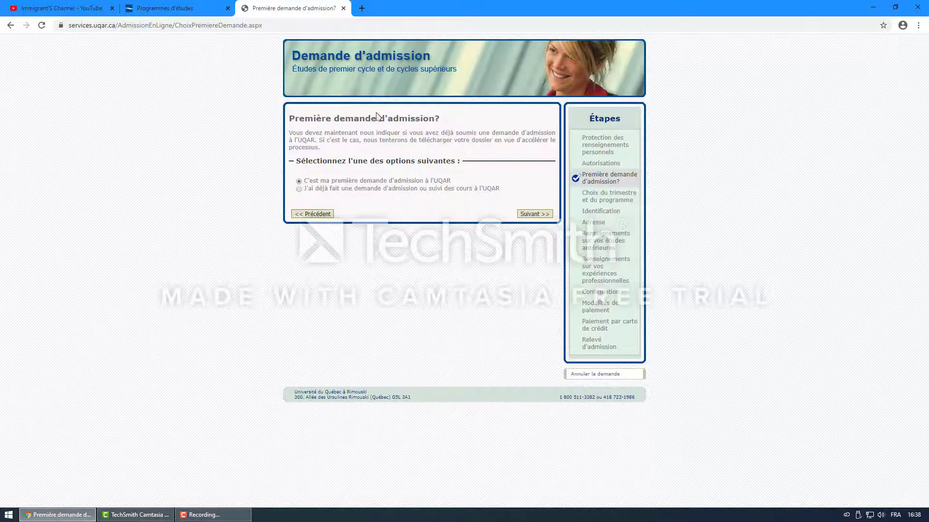
Step: Keep 'C'est ma première demande d'admission à l'UQAR' selected and continue
drag(289, 117, 450, 125)
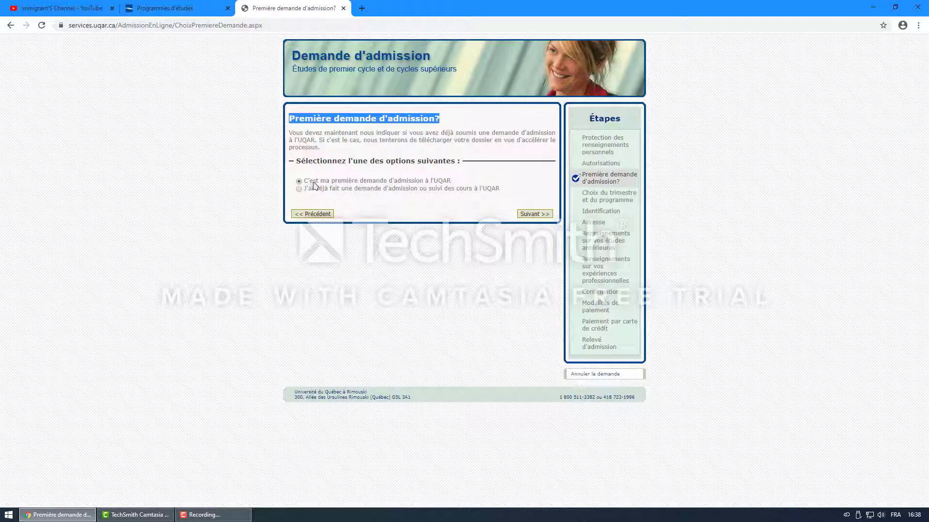
click(529, 214)
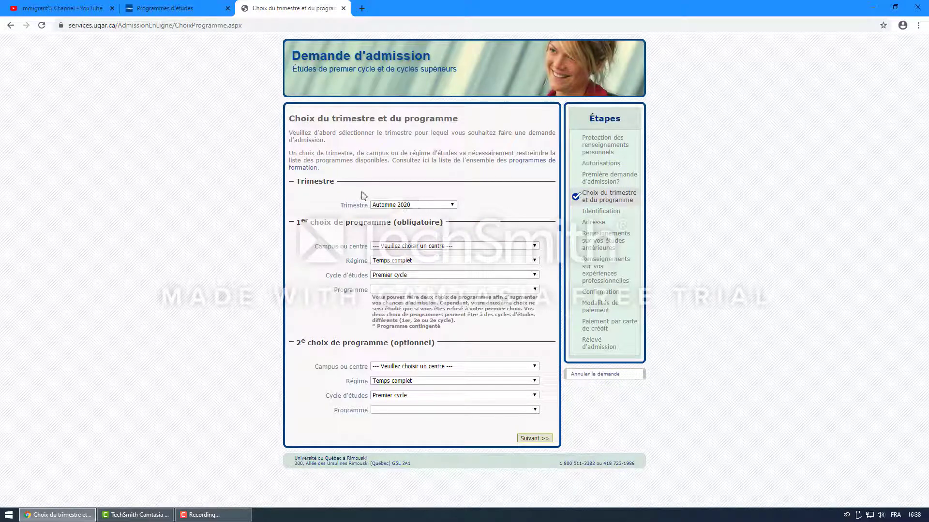
Step: Keep Automne 2020 as the Trimestre and open the first-choice campus list
drag(297, 181, 338, 185)
click(437, 206)
click(463, 202)
click(451, 205)
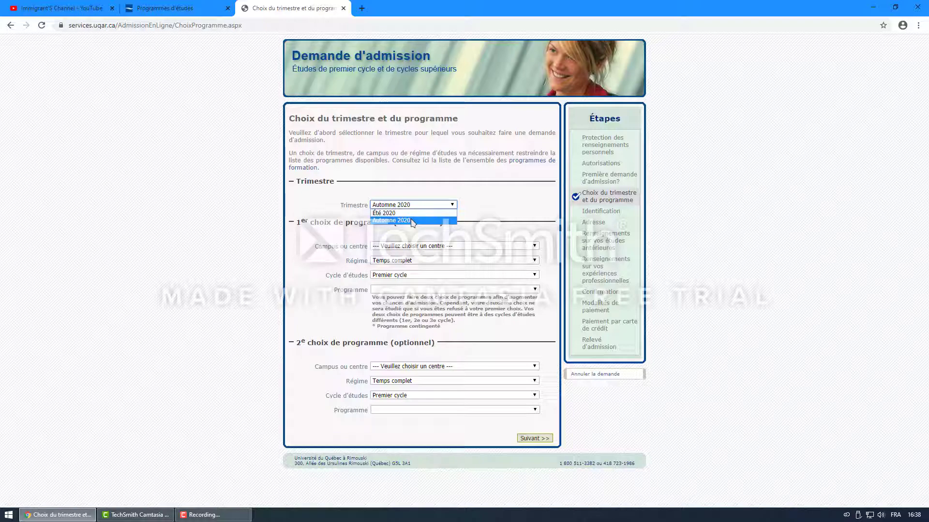
click(411, 221)
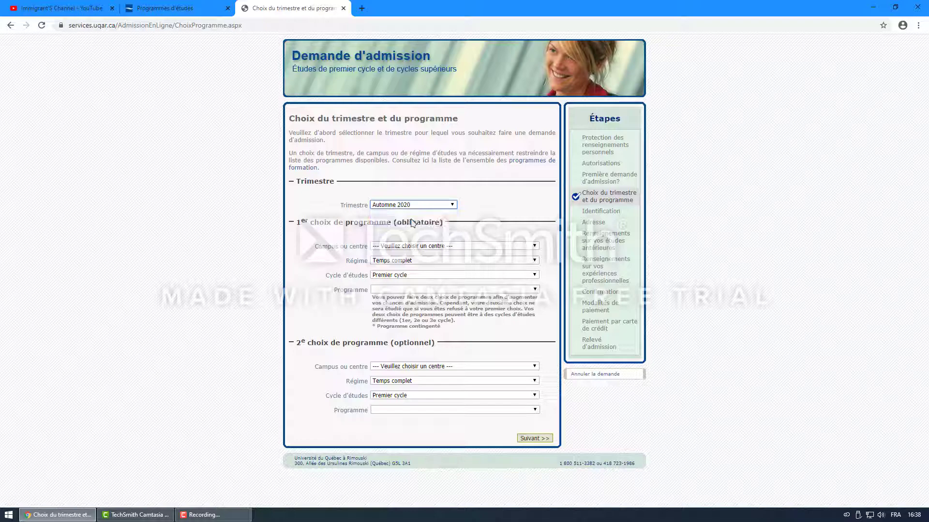
click(453, 204)
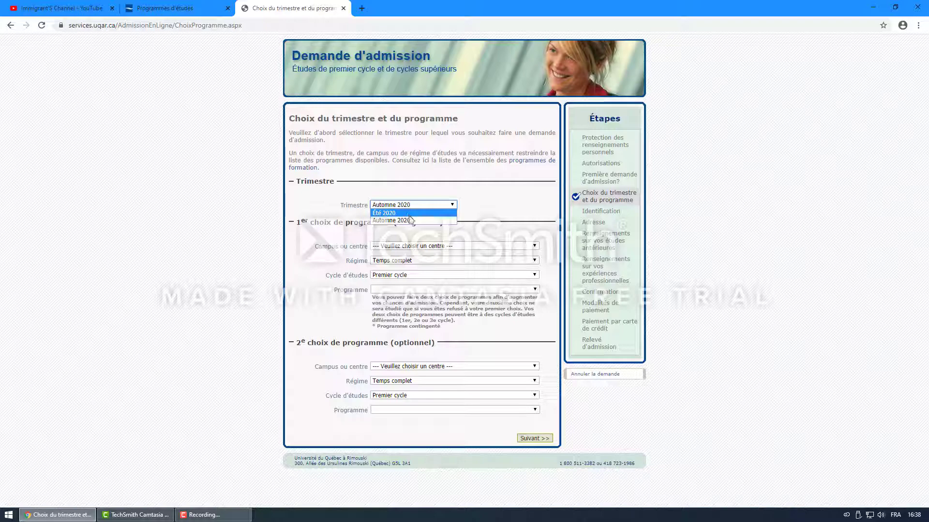
click(472, 203)
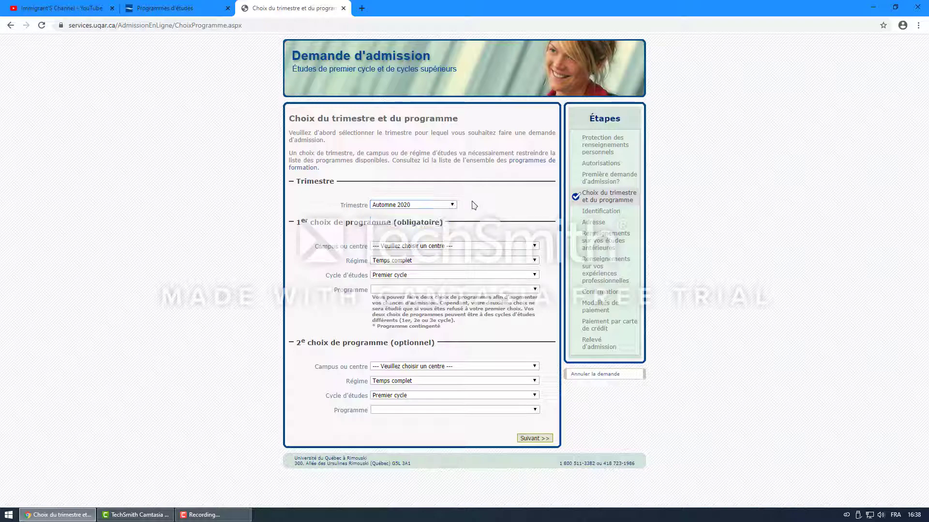
click(452, 205)
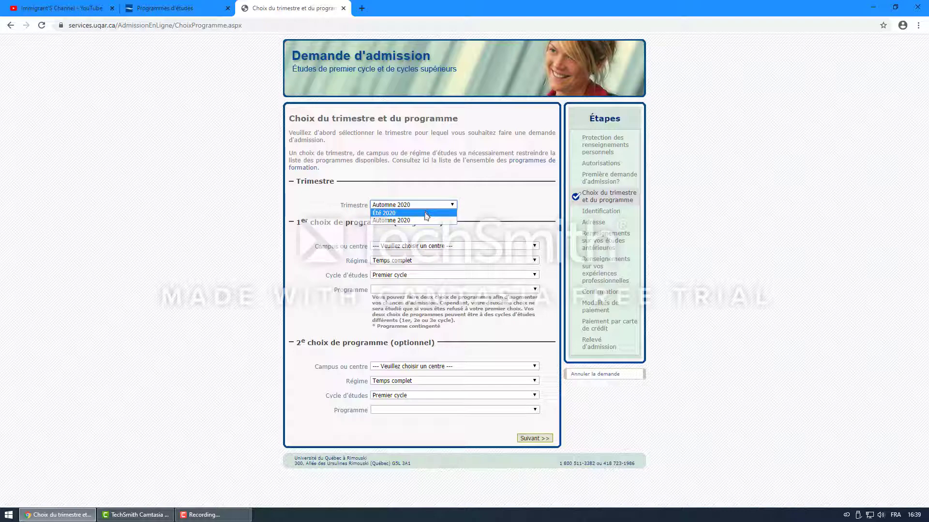
click(466, 204)
click(445, 205)
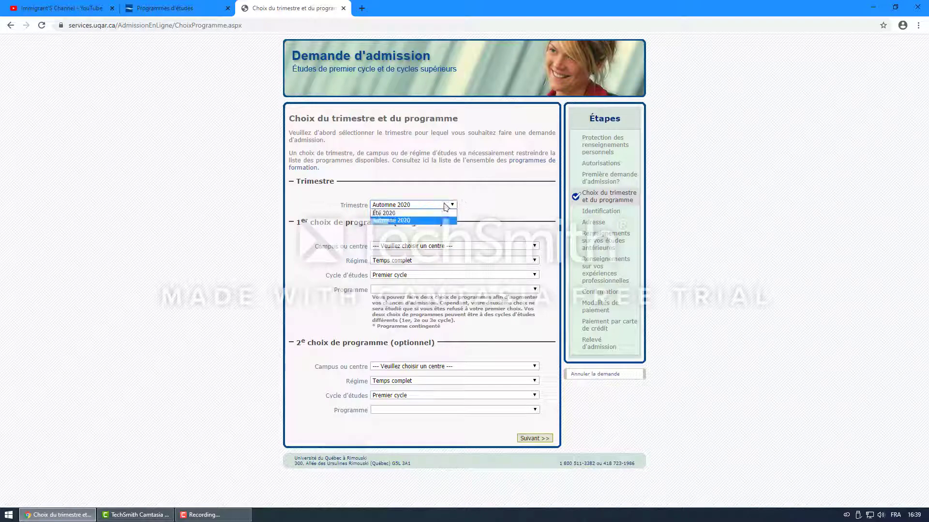
click(411, 223)
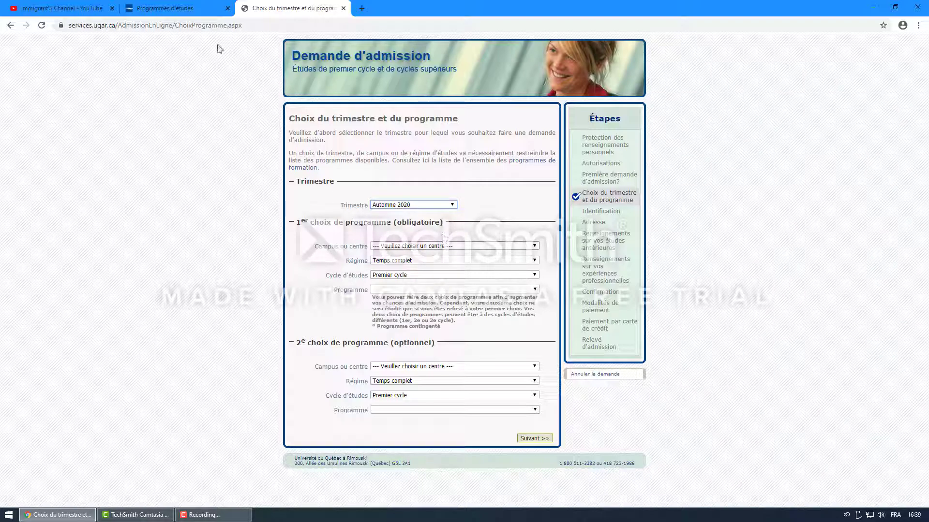
click(474, 247)
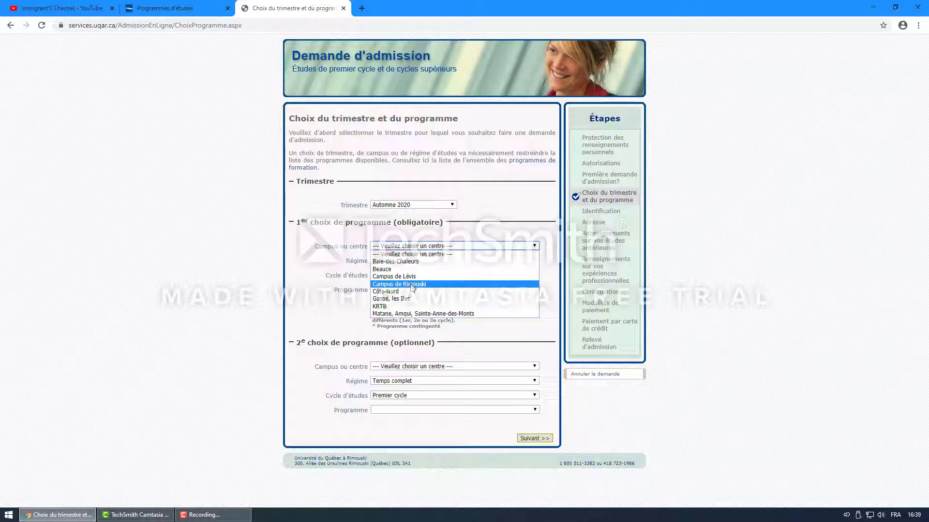
Step: Choose Campus de Rimouski and keep Temps complet as the study regime
click(412, 287)
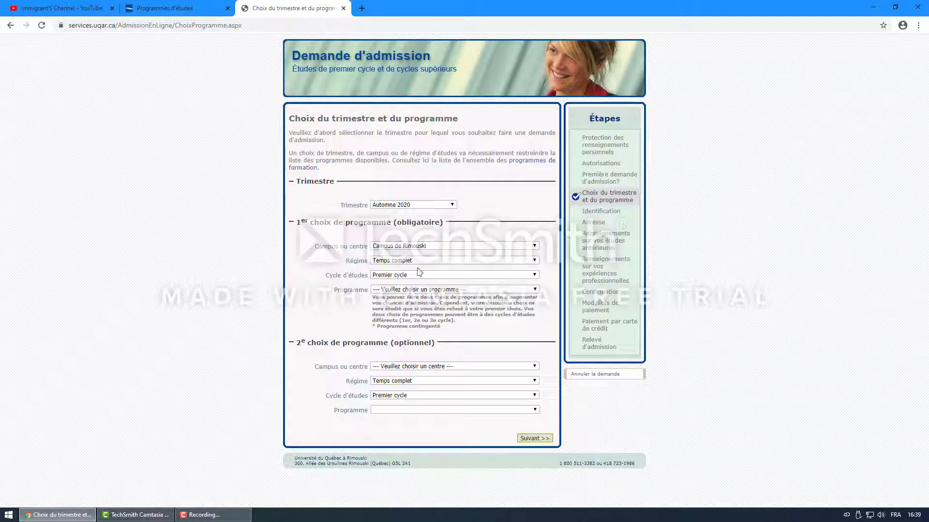
click(459, 261)
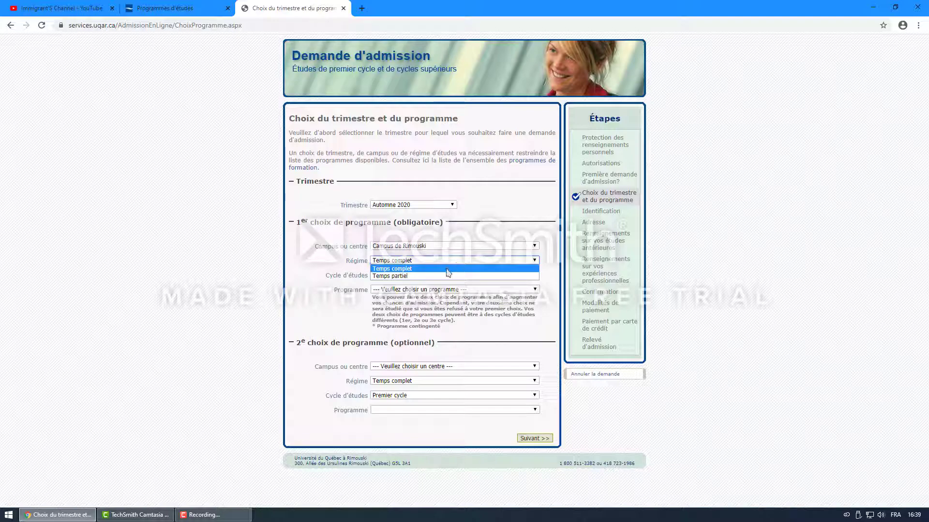
click(446, 269)
click(438, 263)
click(431, 268)
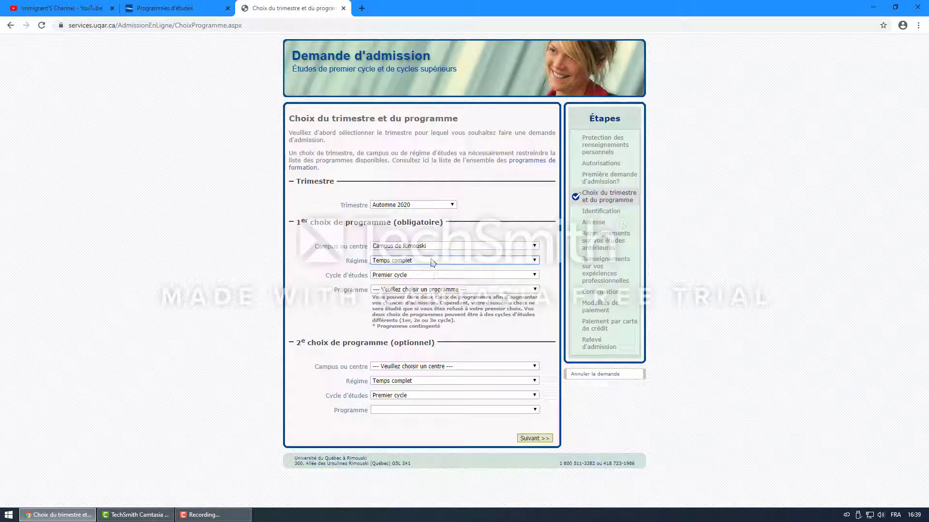
click(432, 262)
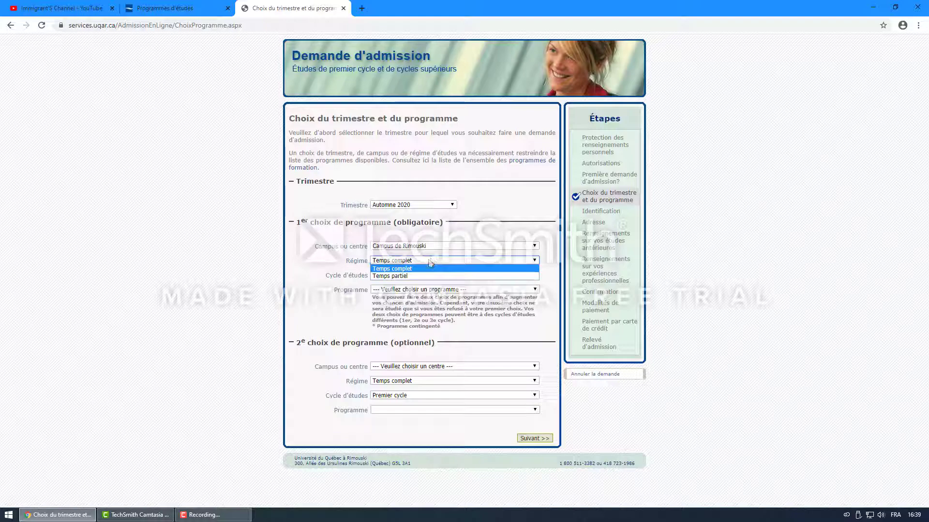
click(419, 270)
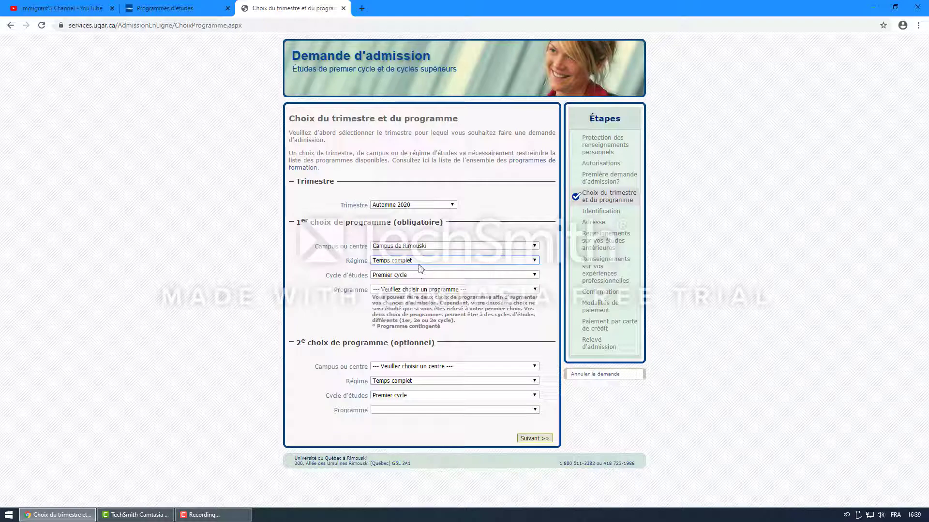
click(422, 263)
click(420, 269)
Step: Keep Premier cycle as the study cycle
click(419, 277)
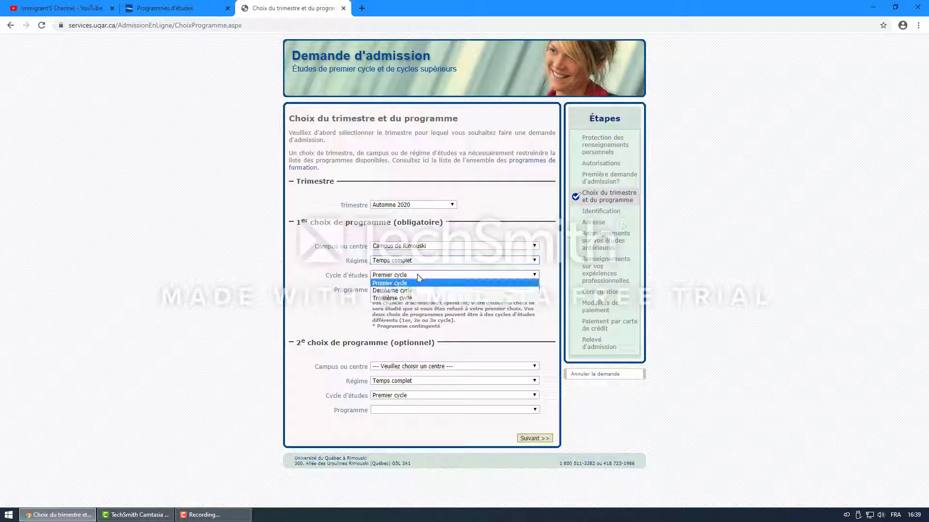
click(408, 284)
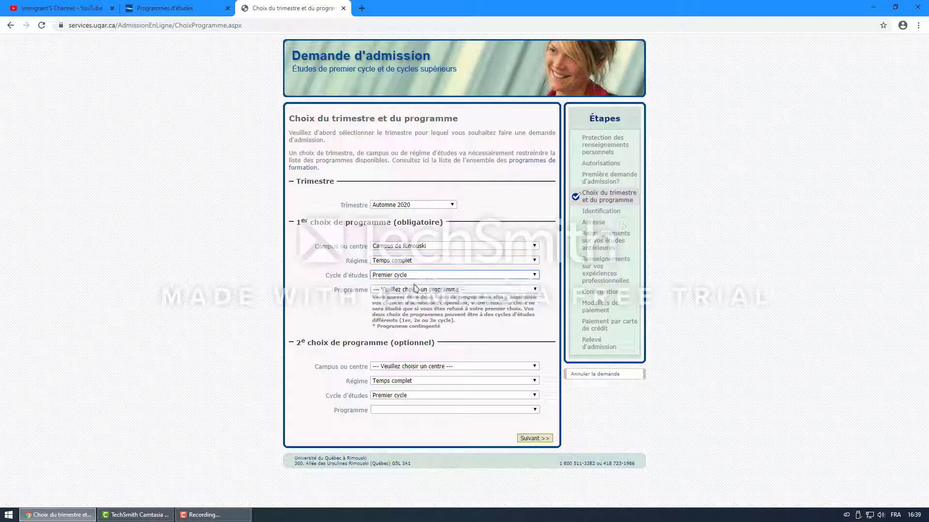
click(427, 275)
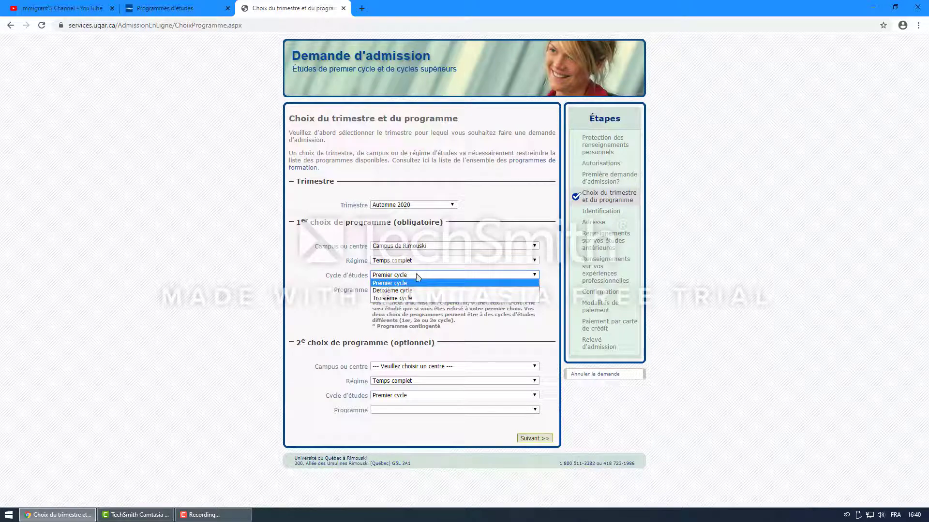
click(430, 272)
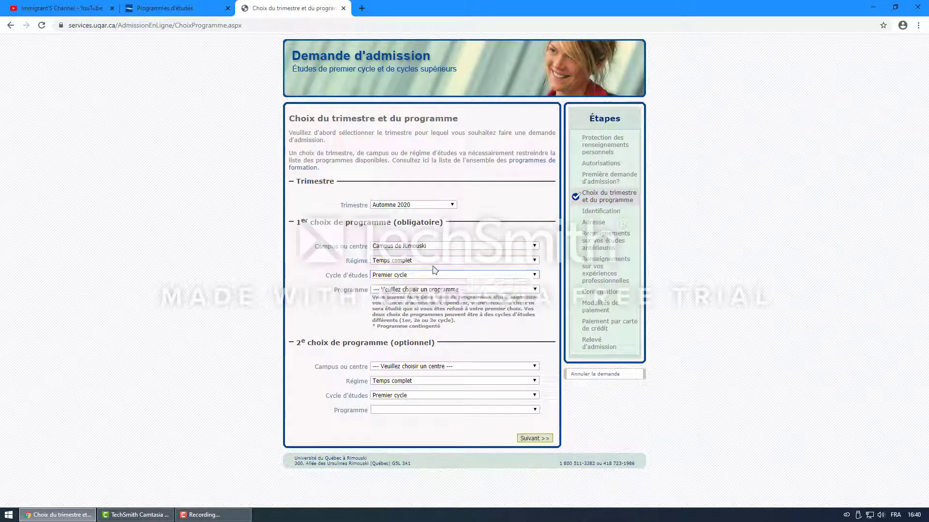
click(419, 275)
click(401, 283)
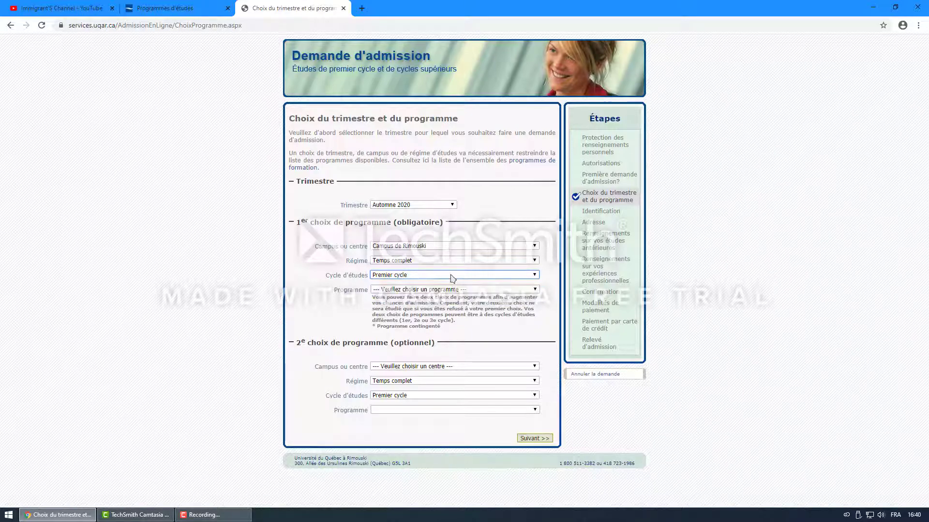
Step: Select (7833) Baccalauréat en informatique from the Programme list
click(428, 289)
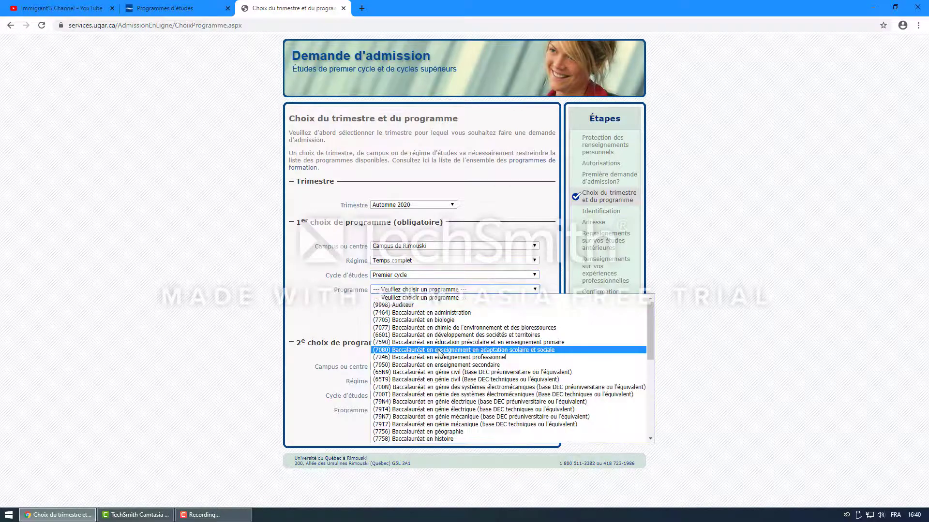
scroll(457, 363, down, 8)
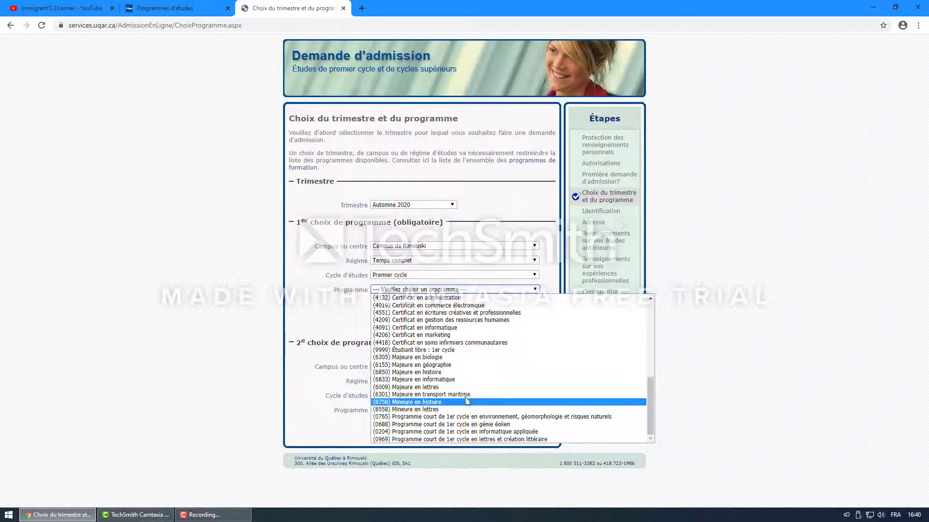
scroll(438, 373, up, 8)
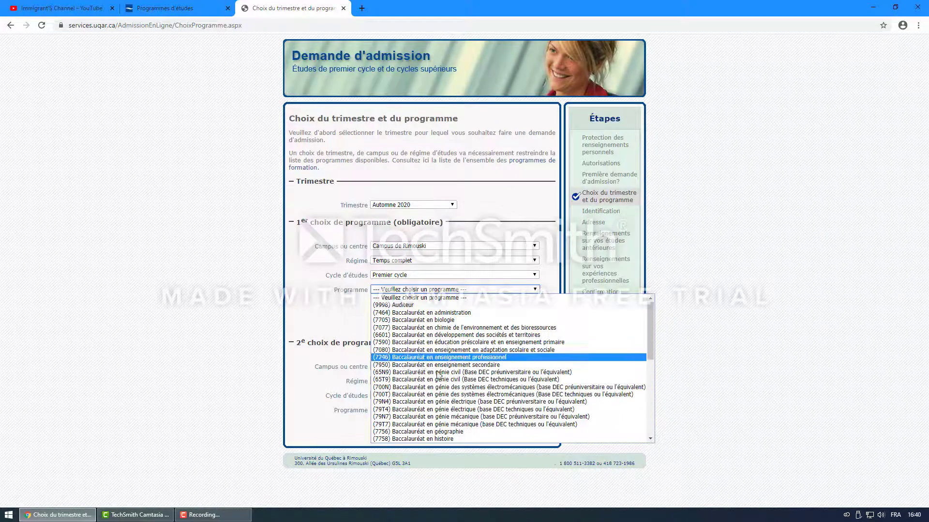
scroll(445, 399, down, 4)
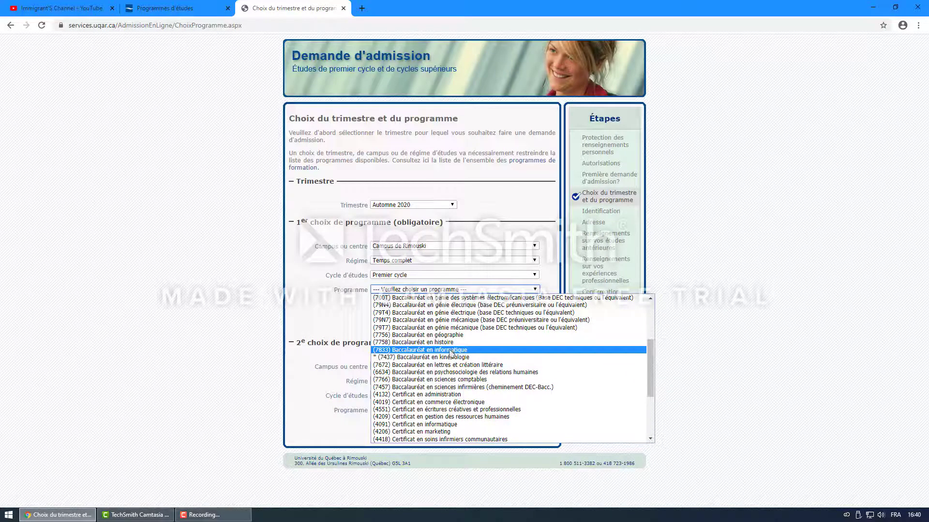
click(451, 350)
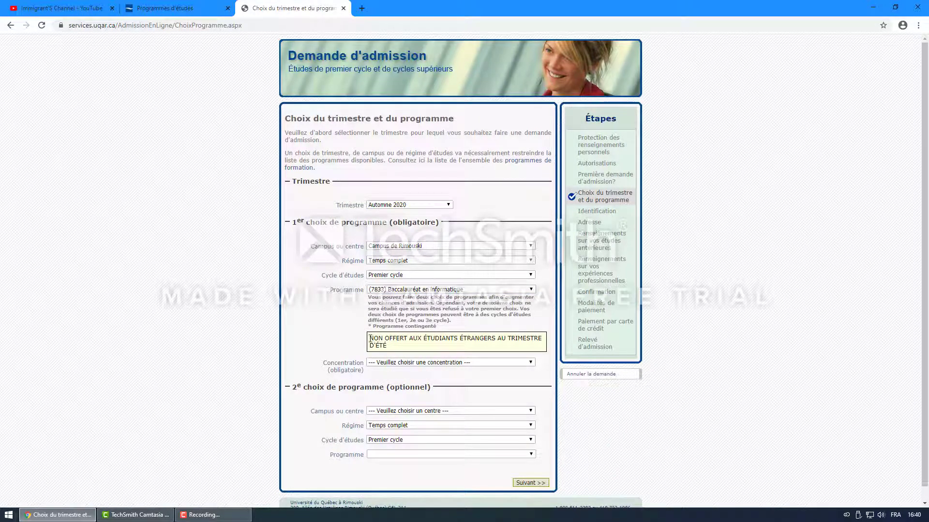
Step: Read the yellow notice that it isn't offered to international students in the ÉTÉ term
drag(370, 339, 389, 319)
click(406, 350)
drag(369, 338, 476, 348)
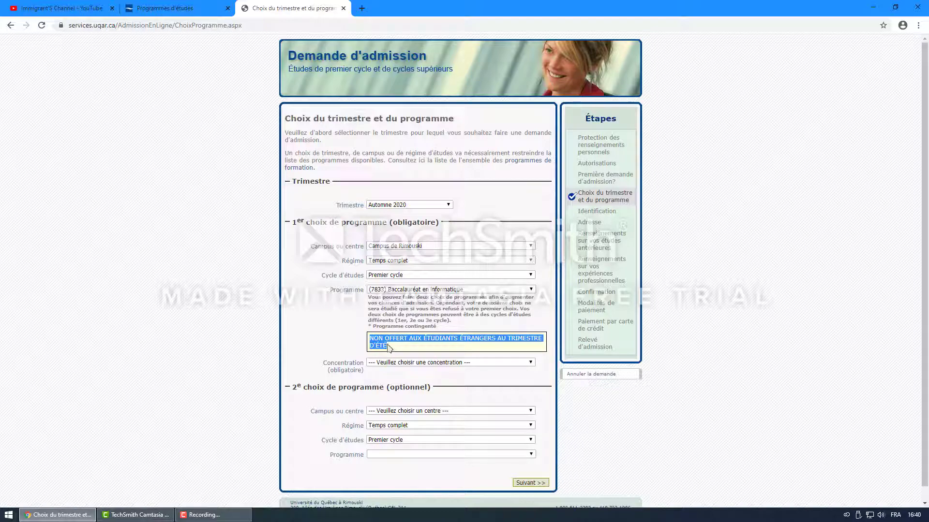
click(341, 337)
drag(400, 351, 371, 340)
Step: Set the first program's concentration to Cheminement général
click(341, 340)
scroll(350, 334, down, 1)
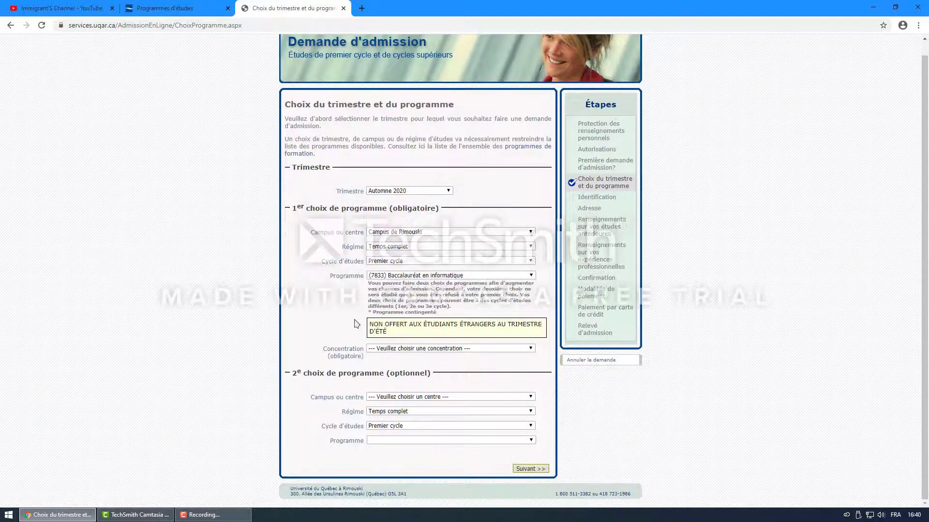
click(400, 348)
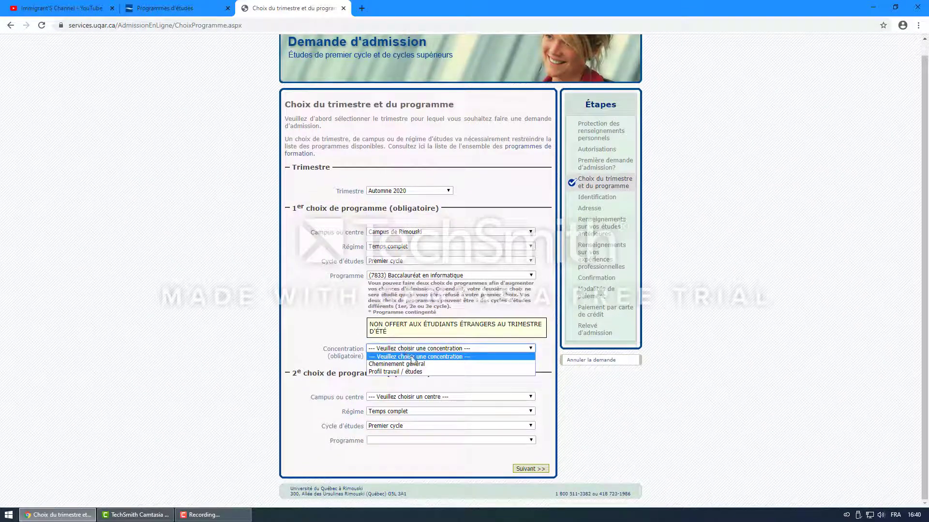
click(414, 363)
click(415, 349)
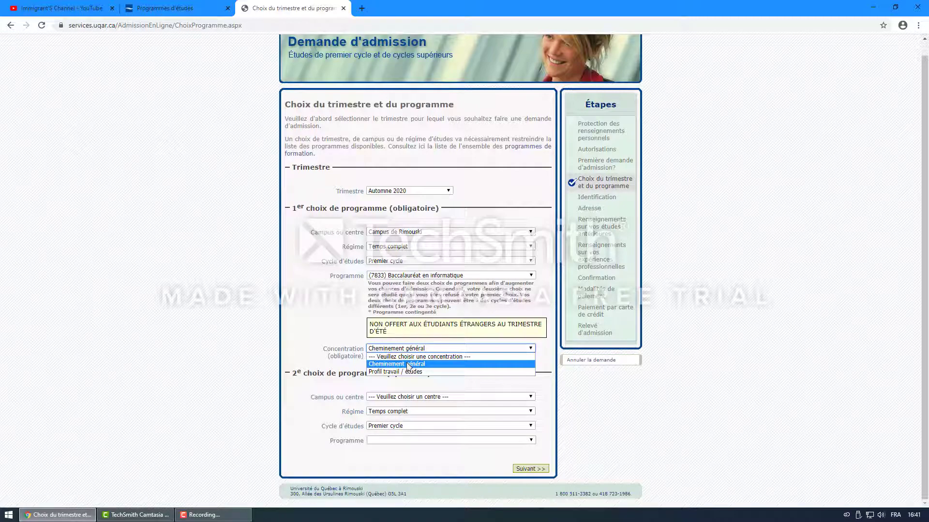
click(408, 367)
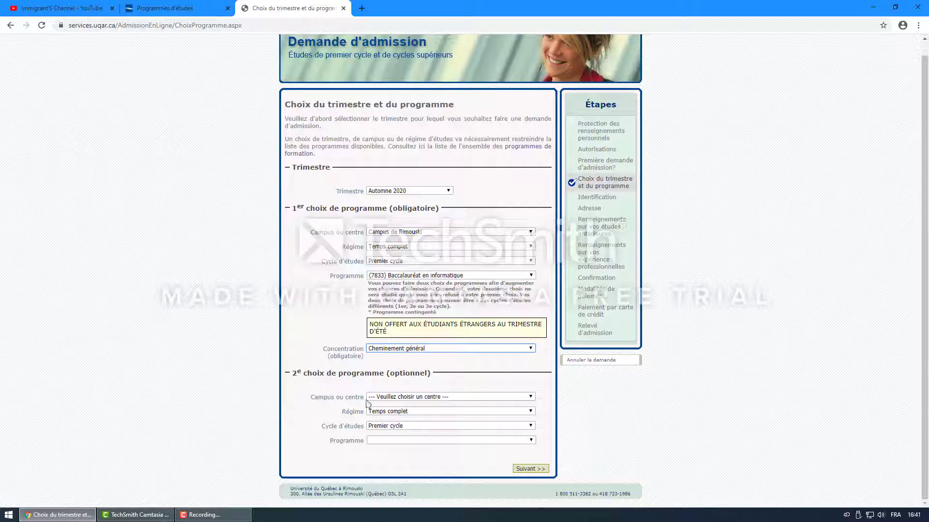
Step: Leave the optional 2e choix campus unselected and skip the second program
click(436, 398)
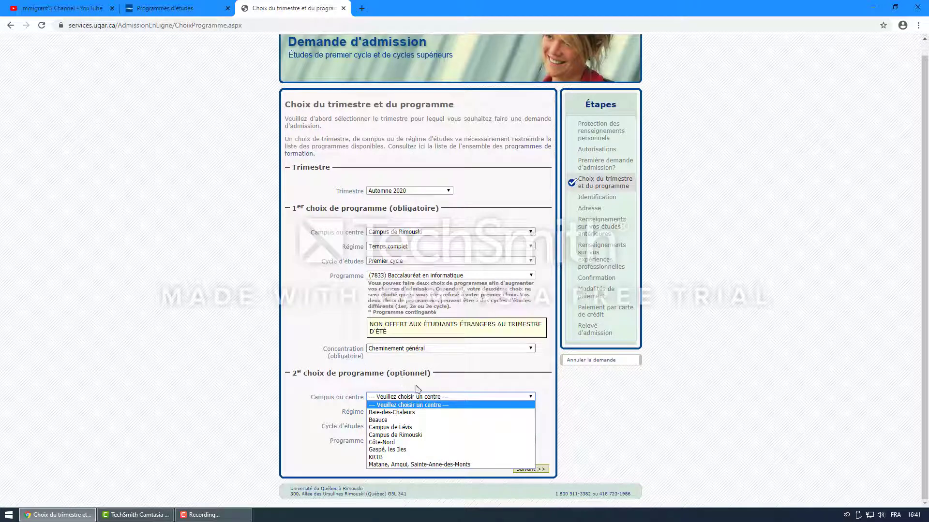
click(364, 366)
click(407, 397)
drag(389, 372, 429, 373)
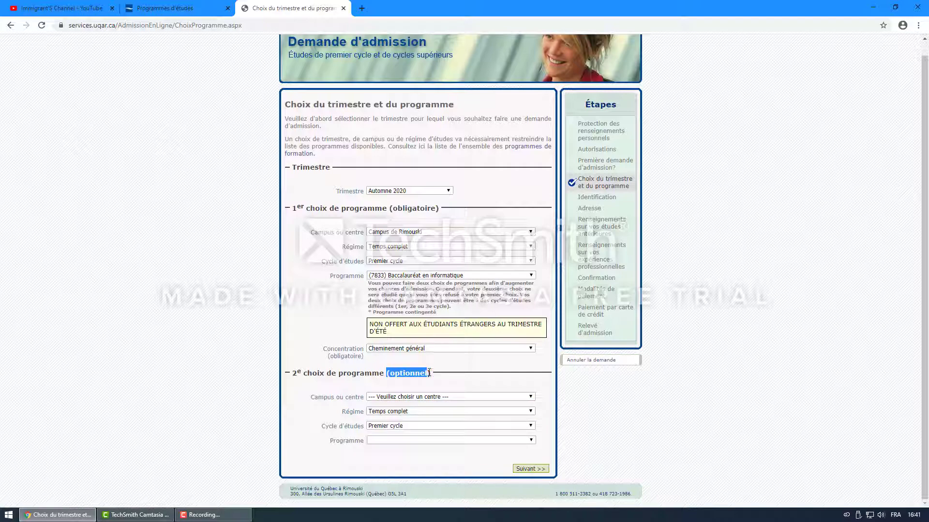
drag(387, 373, 442, 373)
click(445, 358)
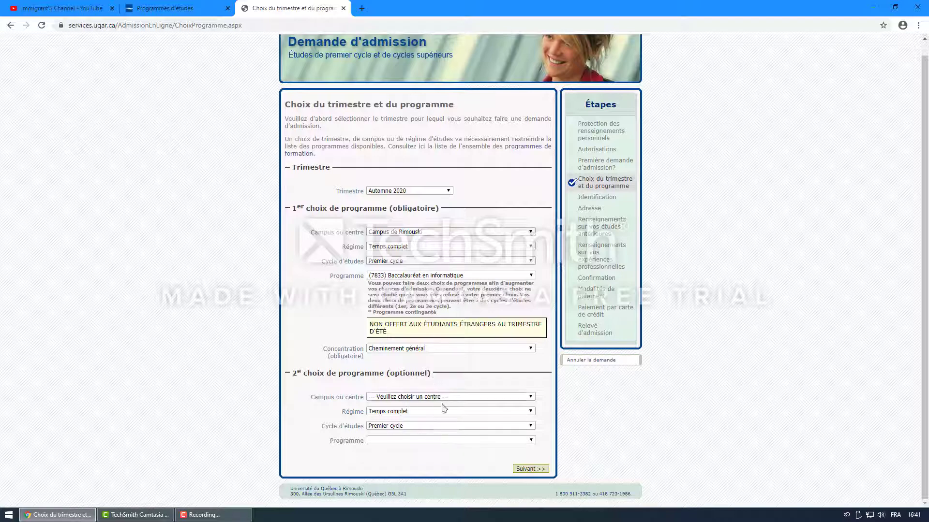
Step: Continue to Identification and enter the applicant's family name and given name
click(530, 469)
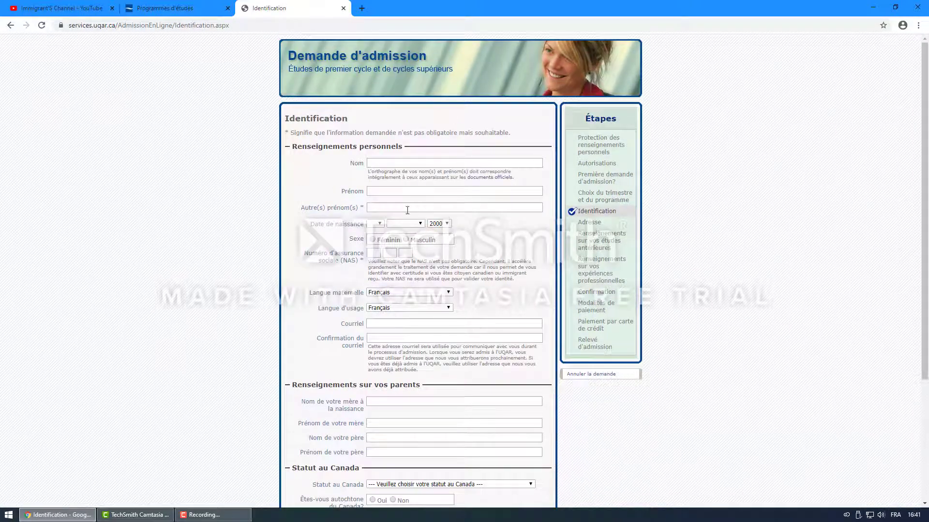
click(389, 165)
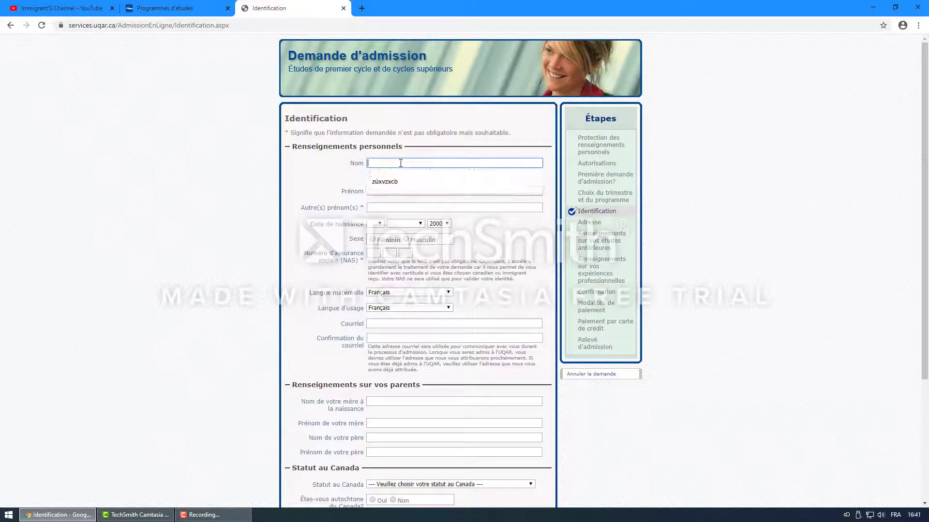
text(A)
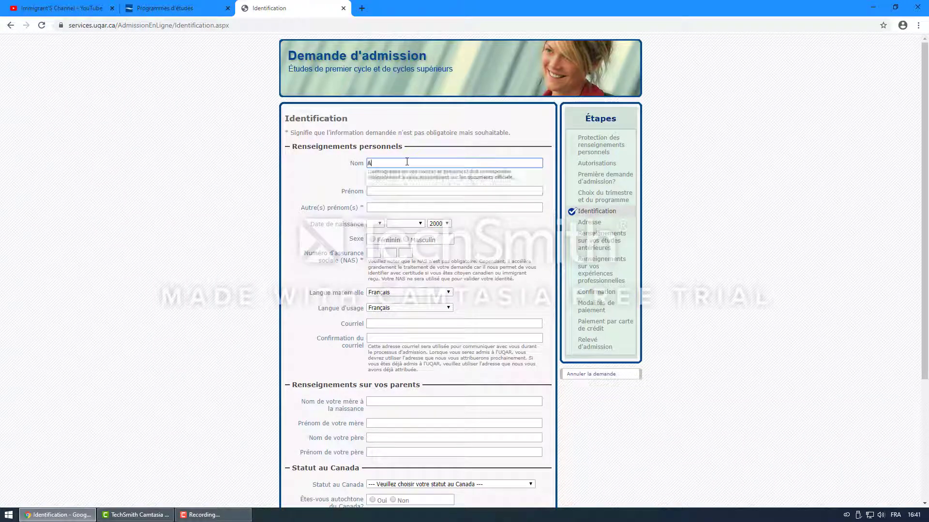
text(li)
double_click(373, 163)
key(ctrl+c)
key(BackSpace)
click(382, 192)
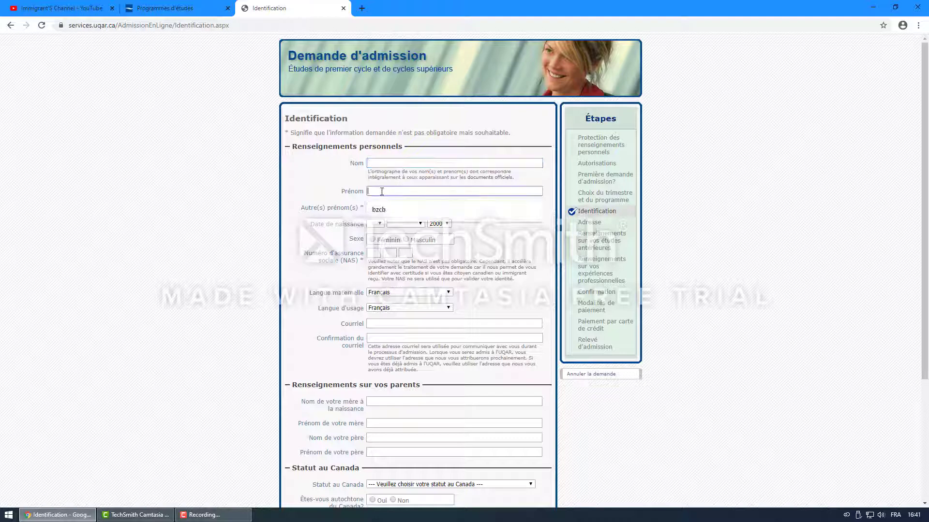
key(ctrl+v)
click(393, 164)
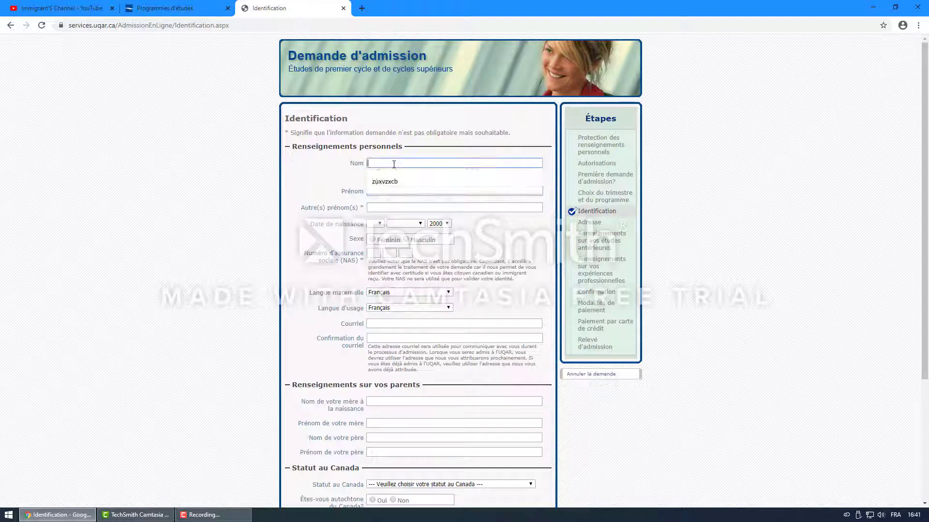
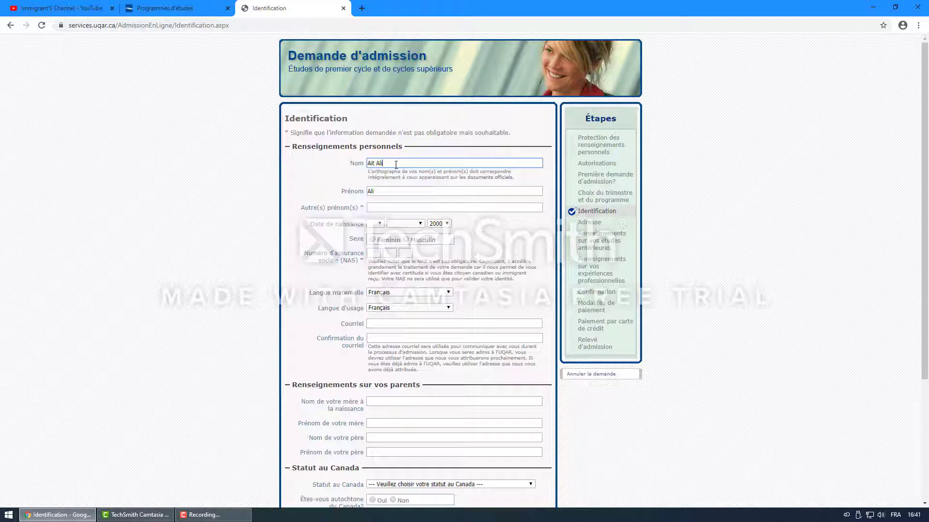
key(Tab)
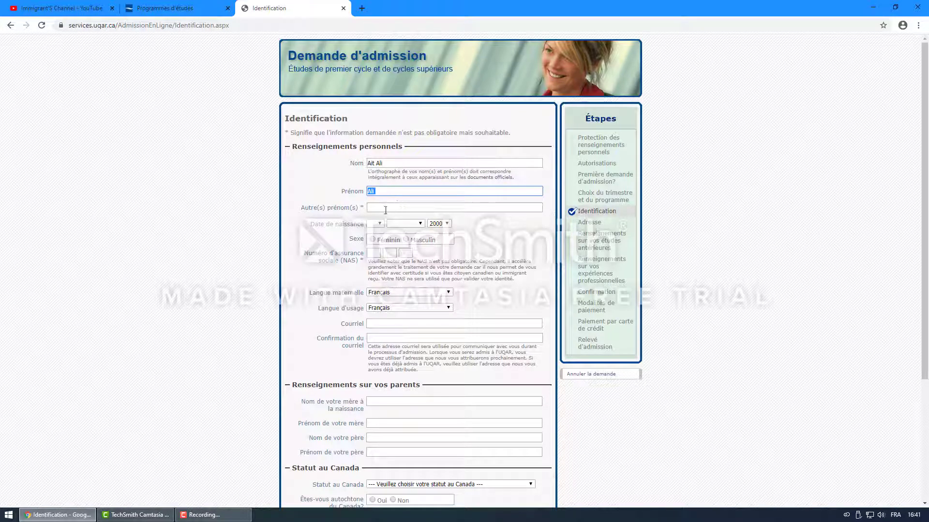
click(387, 207)
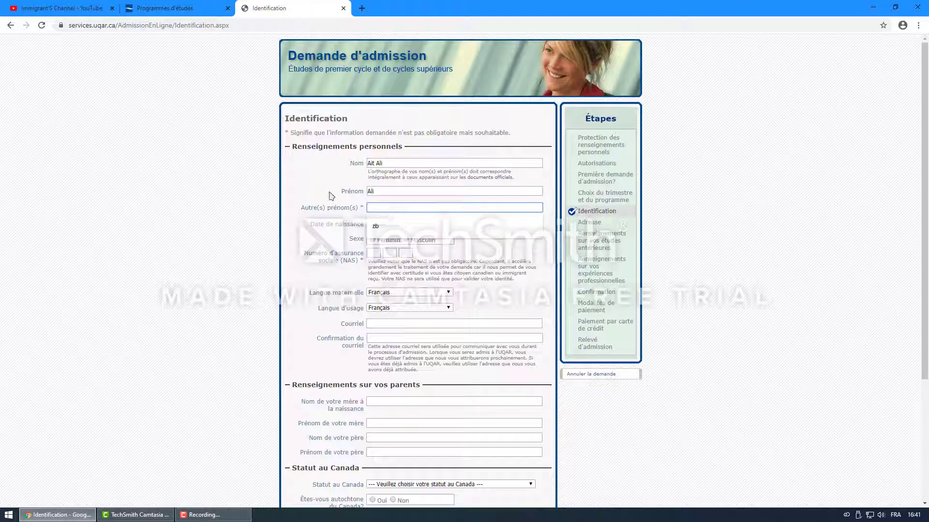
click(478, 256)
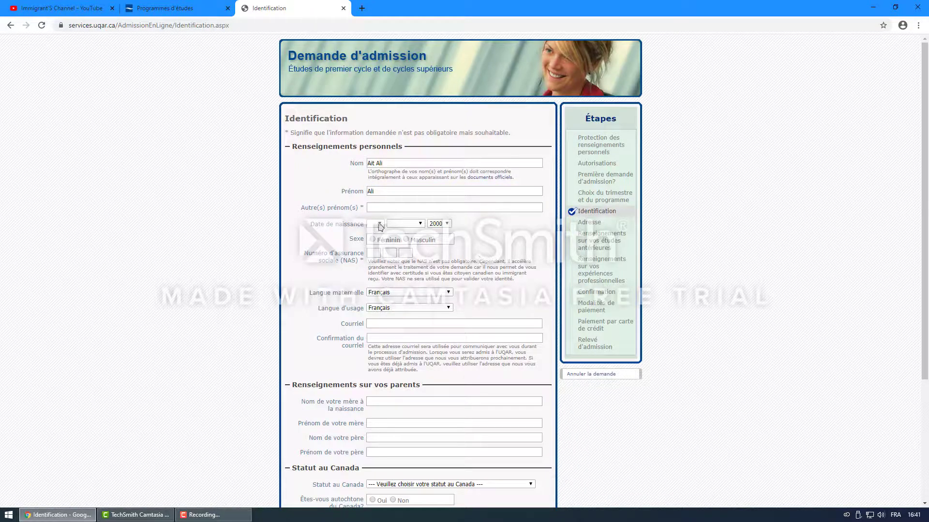
Step: Set the birth date to 1 janvier and the sex to Masculin
click(376, 223)
click(374, 239)
click(412, 225)
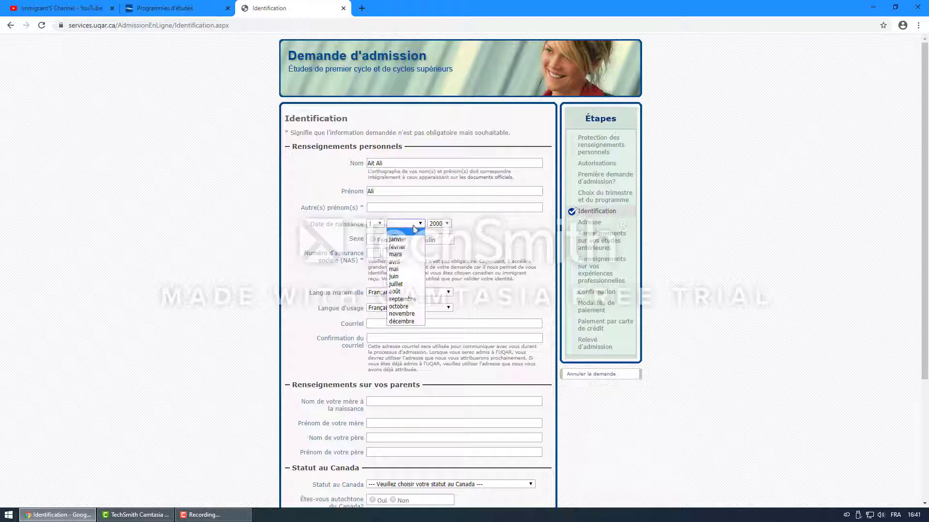
click(406, 240)
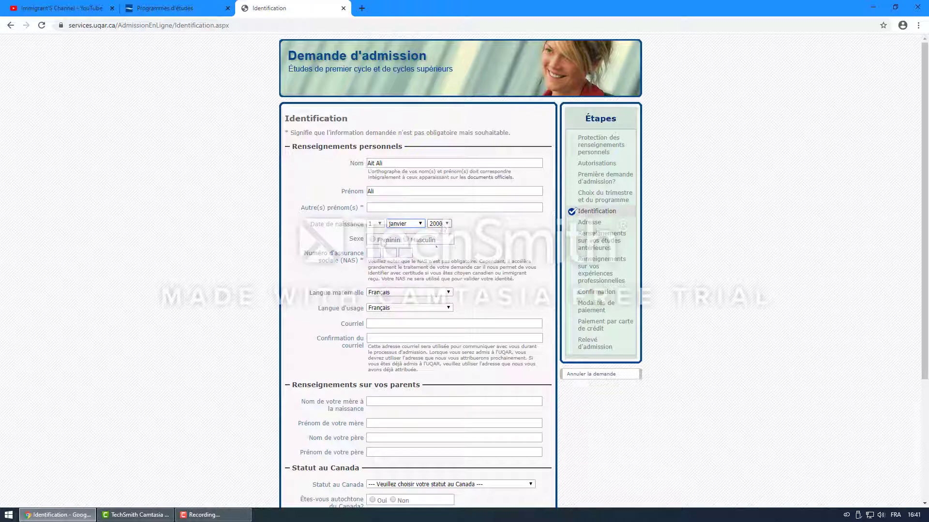
click(407, 240)
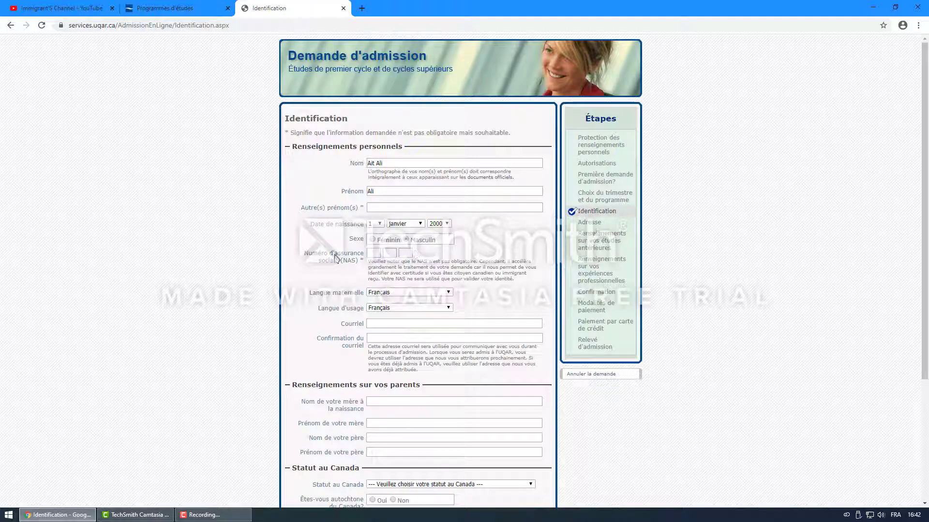
Step: Examine the NAS field and its required-field note, leaving the caret in the first NAS box
drag(343, 261, 357, 265)
click(373, 253)
drag(309, 253, 365, 262)
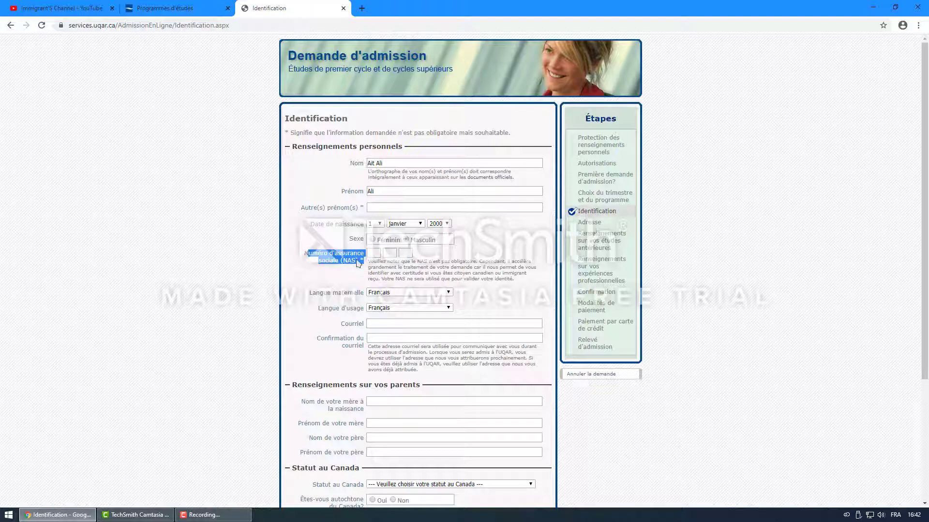
click(404, 265)
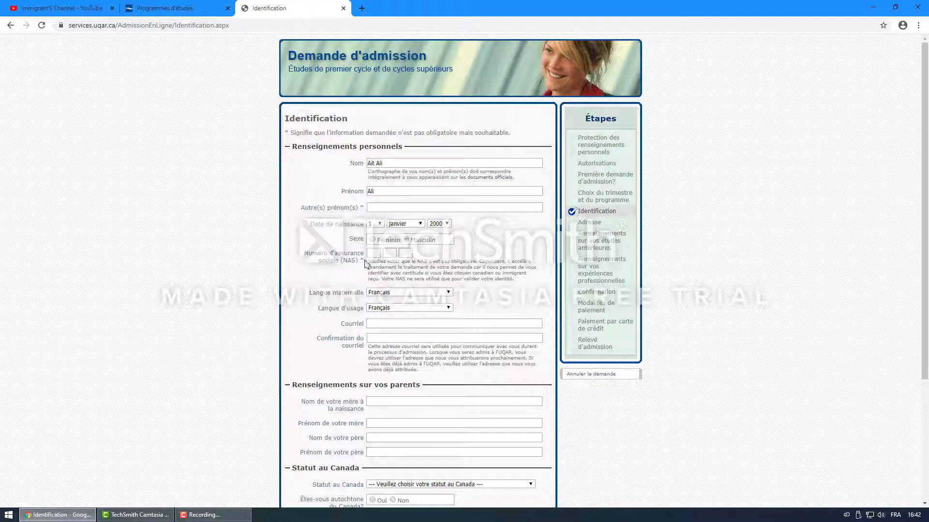
drag(360, 260, 364, 260)
drag(286, 133, 514, 140)
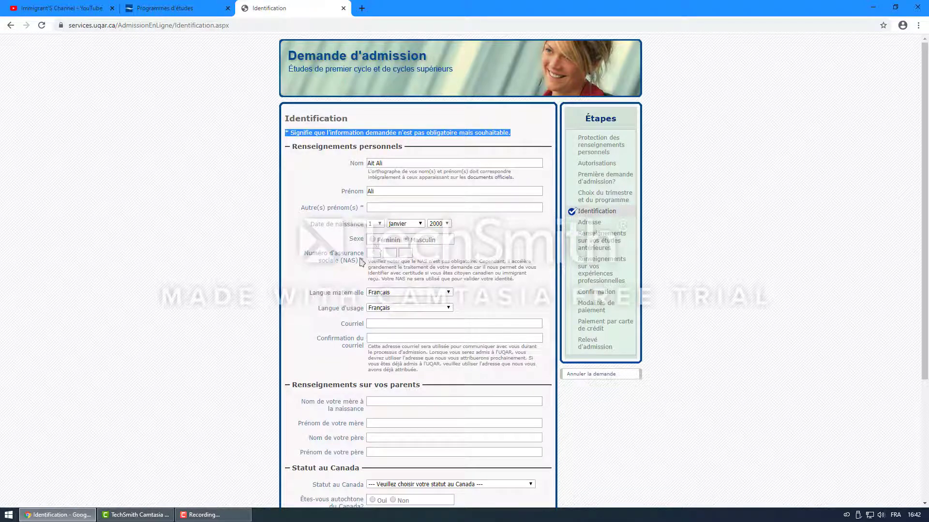
click(377, 255)
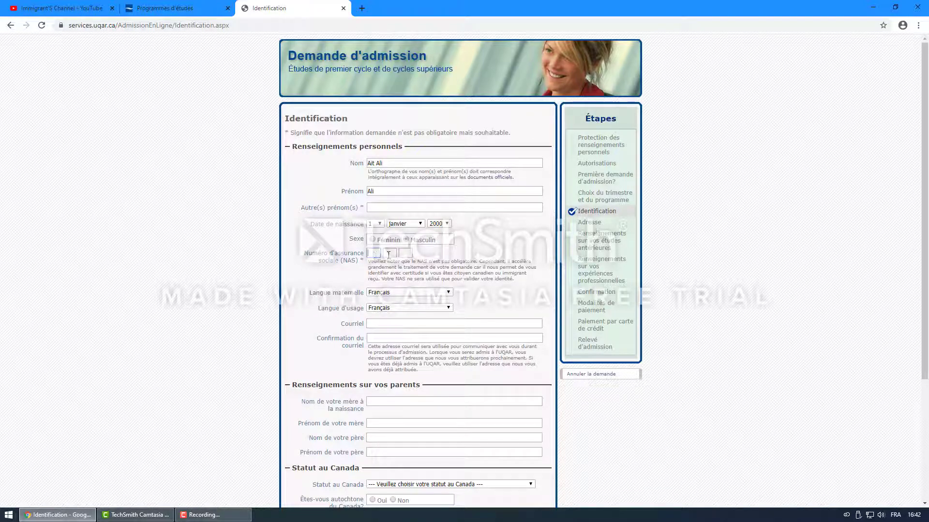
Step: Set the mother tongue to Autre and keep Français as the usage language
scroll(387, 242, down, 1)
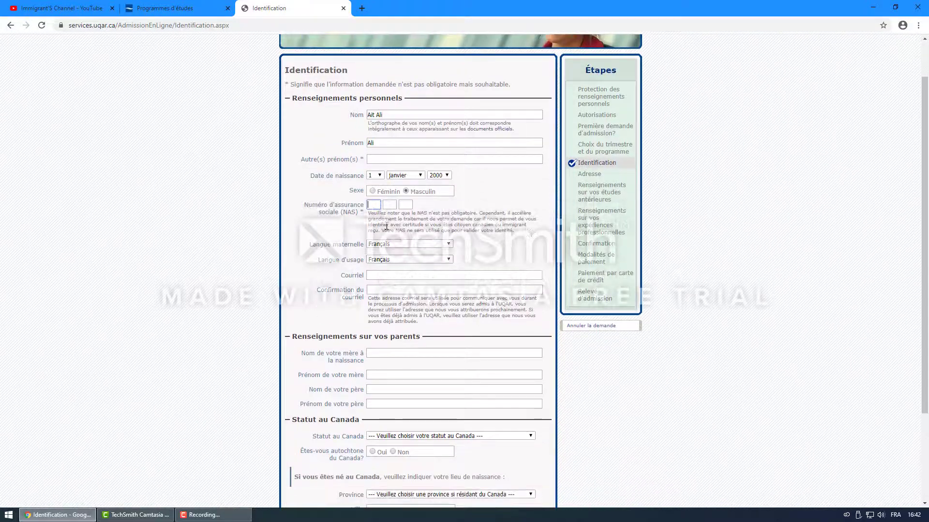
click(408, 245)
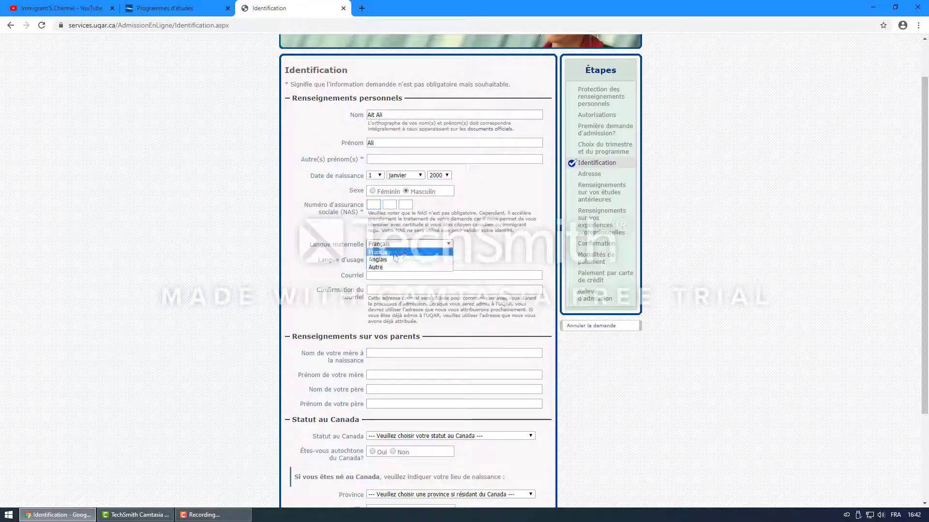
click(381, 267)
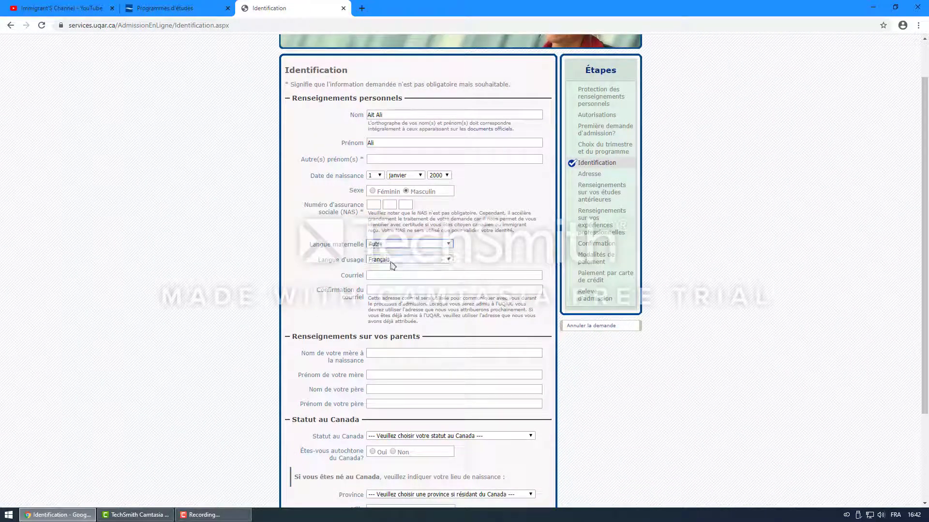
click(448, 260)
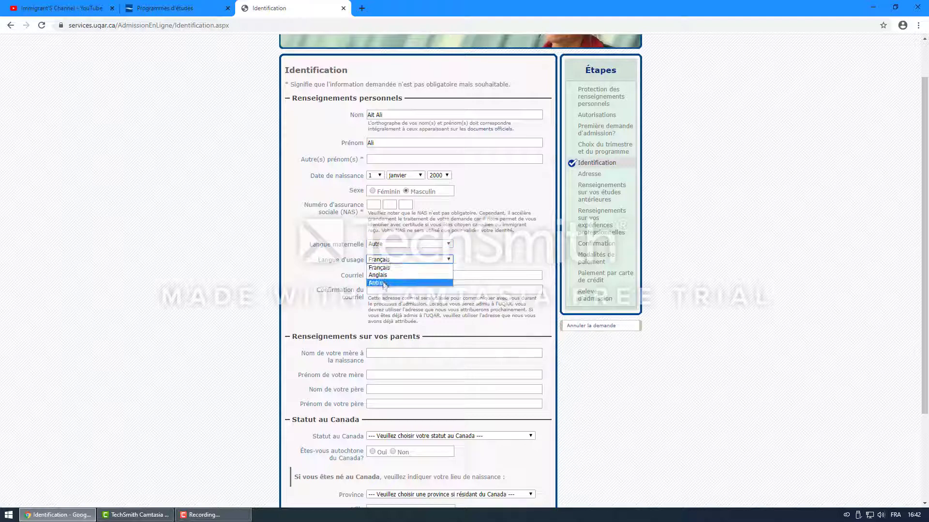
key(Escape)
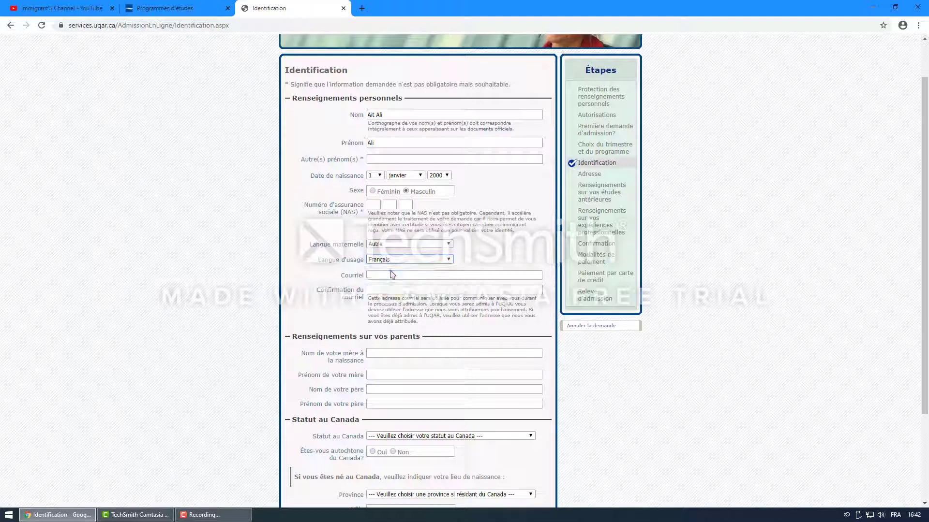
Step: Fill the Courriel and Confirmation du courriel fields with the applicant's suggested e-mail address
click(380, 276)
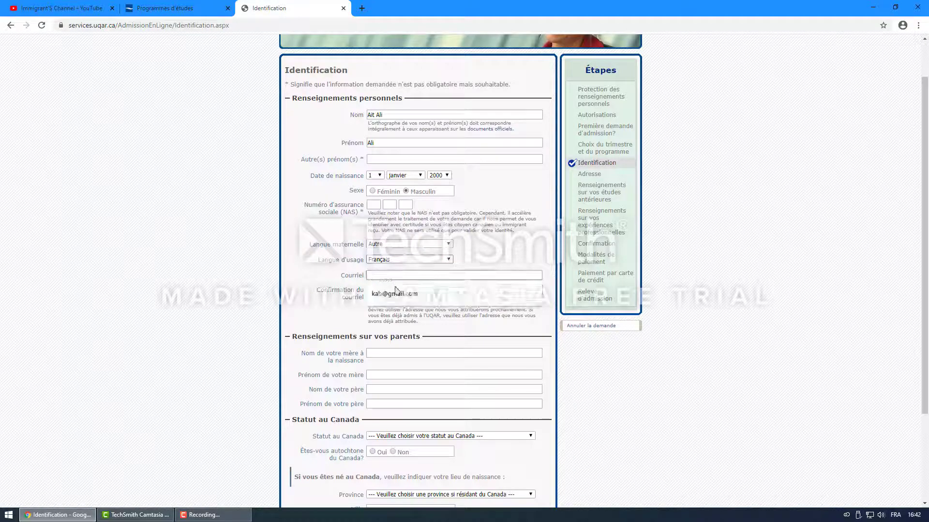
click(395, 294)
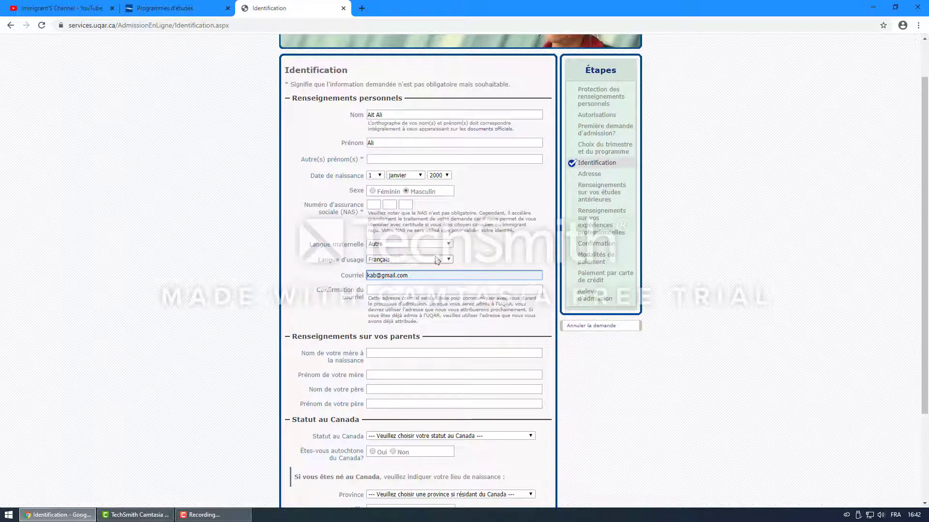
click(386, 291)
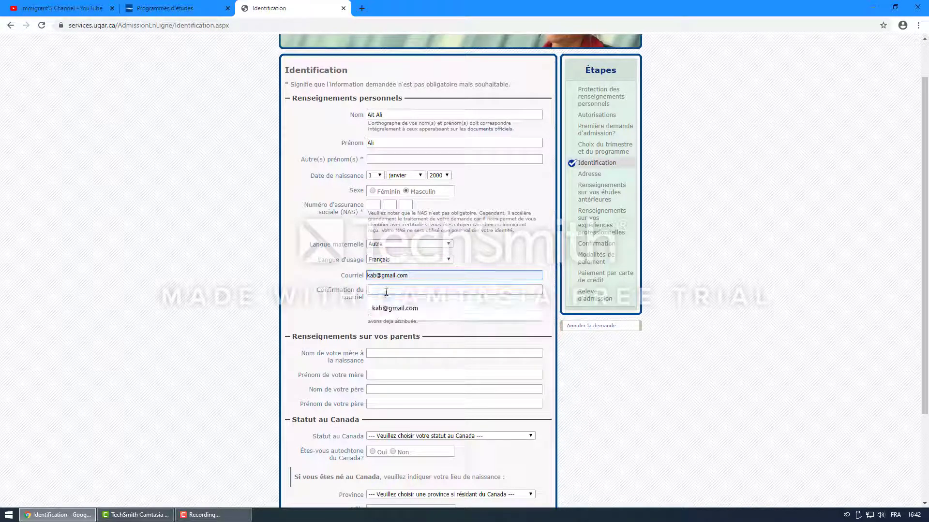
click(409, 309)
scroll(411, 278, down, 1)
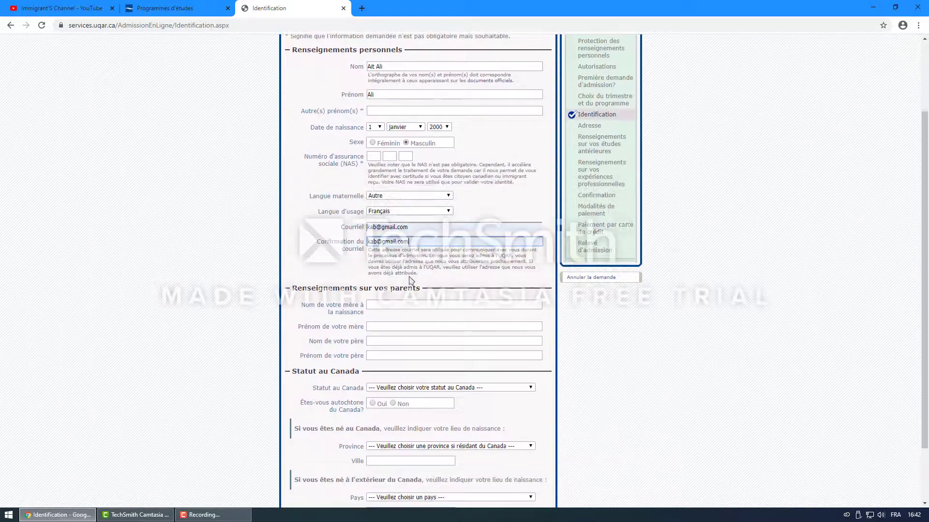
scroll(410, 256, down, 2)
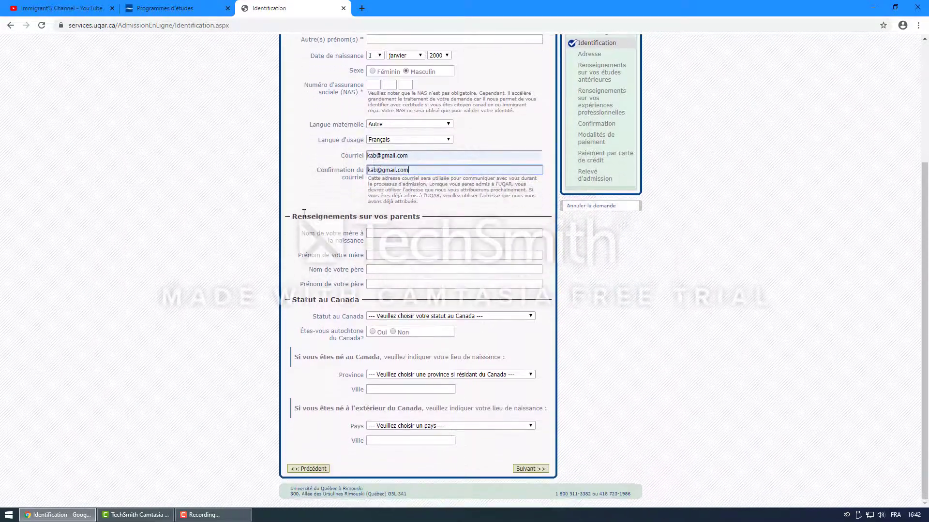
drag(294, 216, 421, 228)
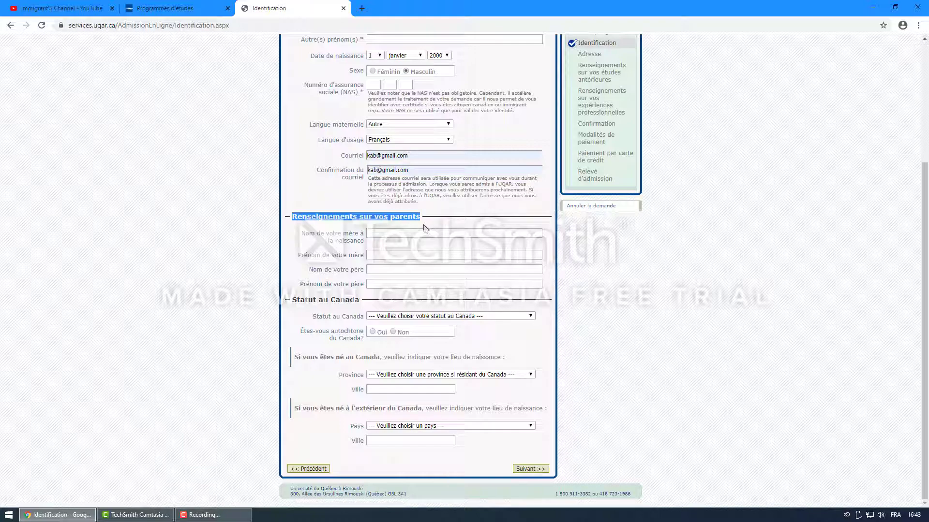
Step: Fill in the mother's last and first names from the autofill suggestions
click(400, 233)
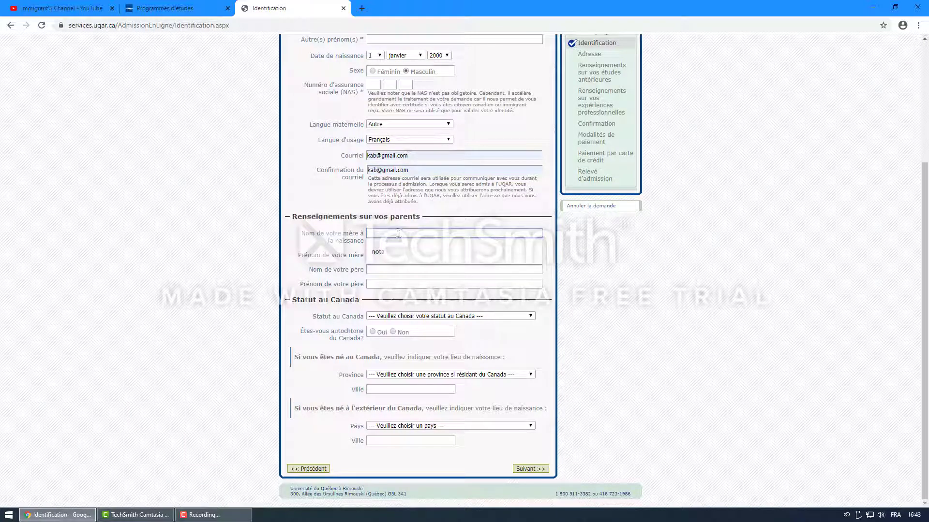
click(385, 252)
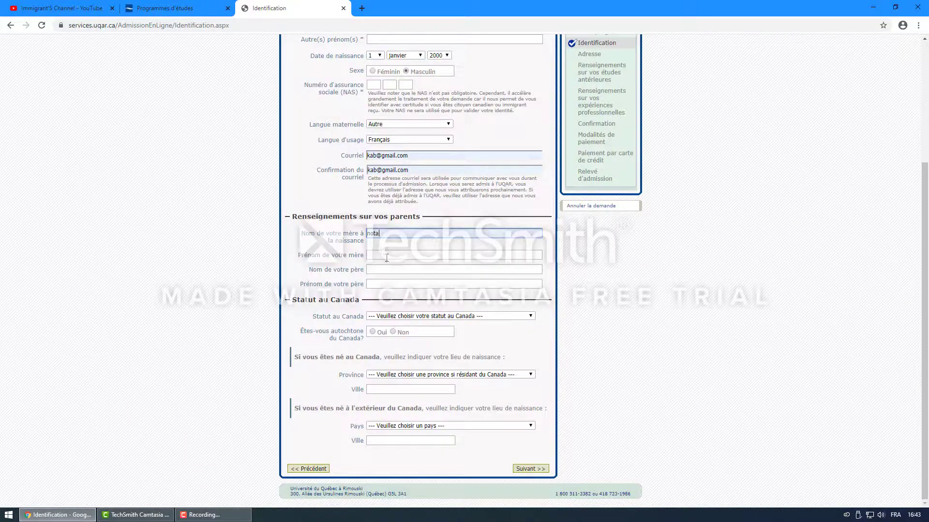
click(388, 253)
click(387, 274)
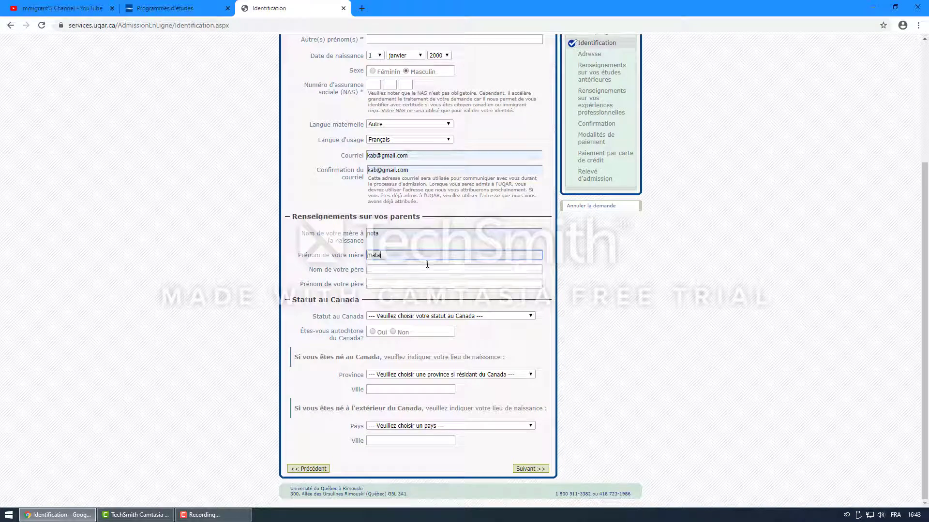
Step: Fill in the father's last and first names, then recheck the mother's first name
click(386, 272)
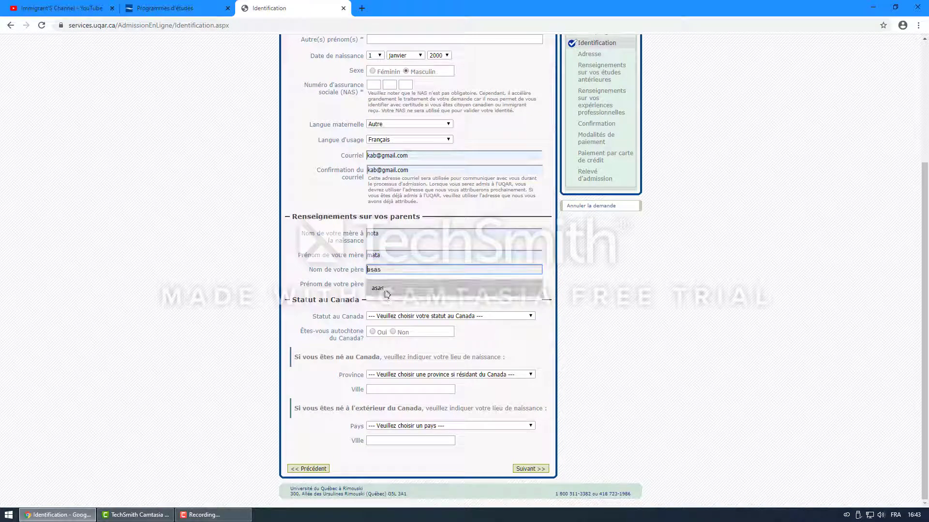
click(387, 289)
click(387, 285)
click(386, 302)
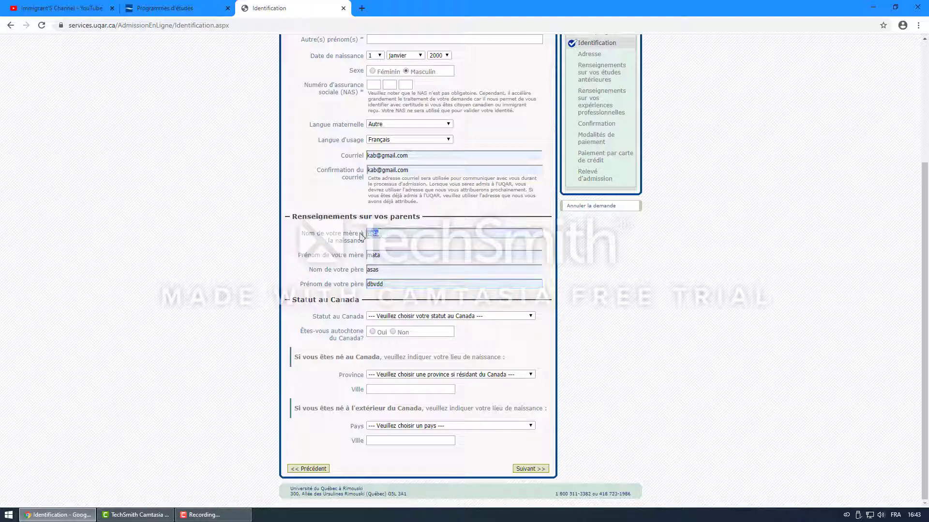
click(368, 255)
double_click(368, 254)
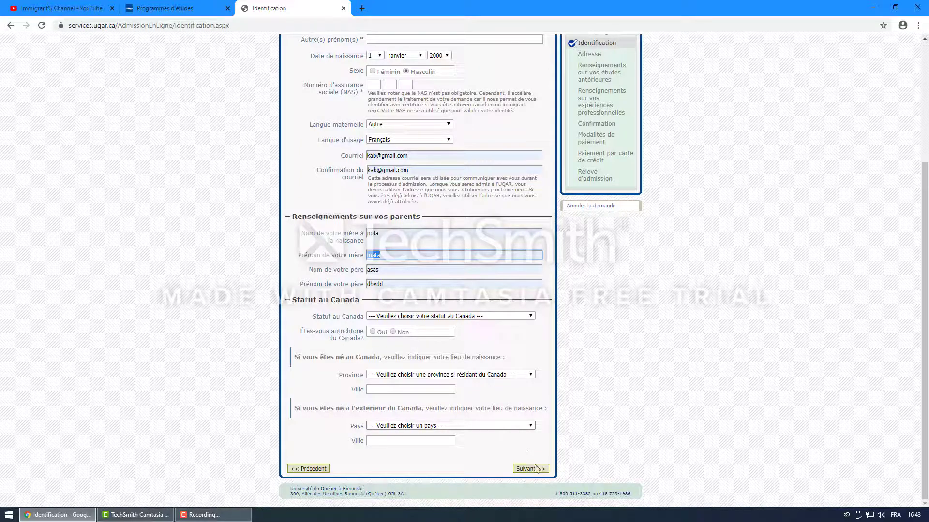
click(415, 282)
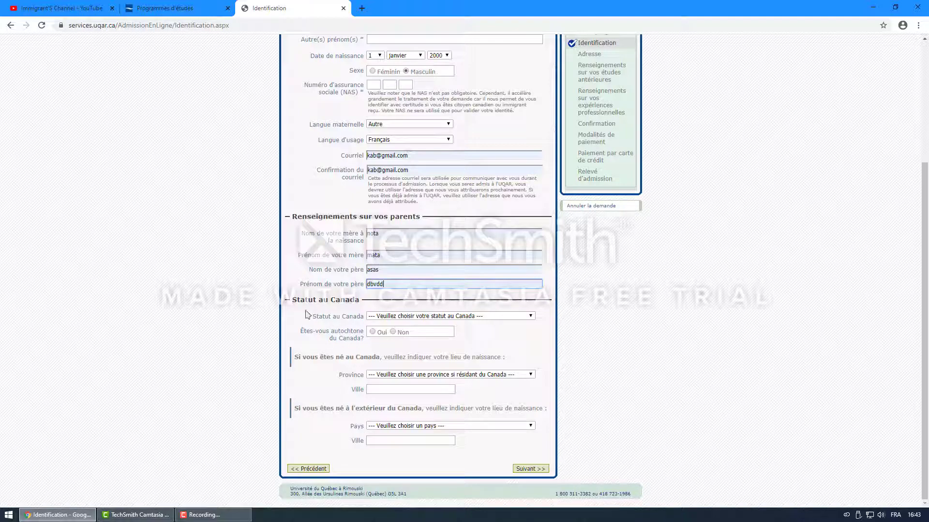
drag(291, 300, 359, 311)
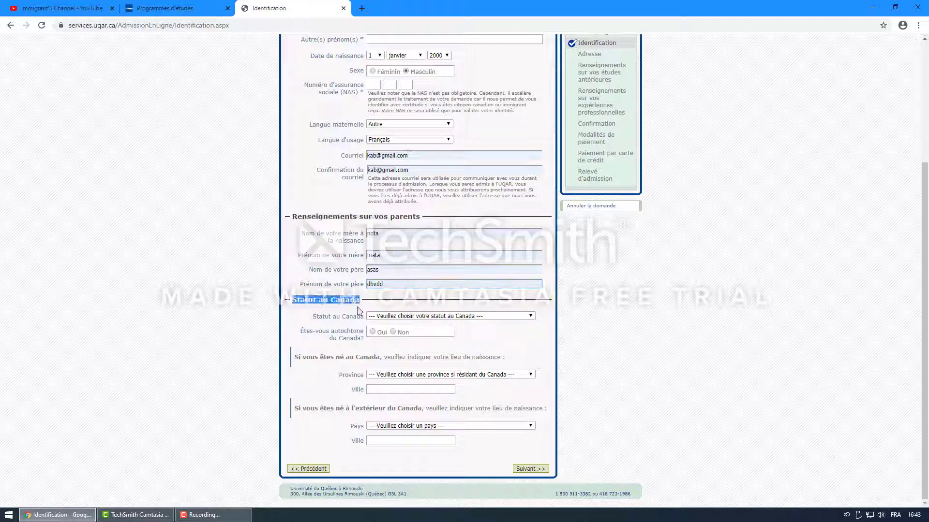
click(488, 317)
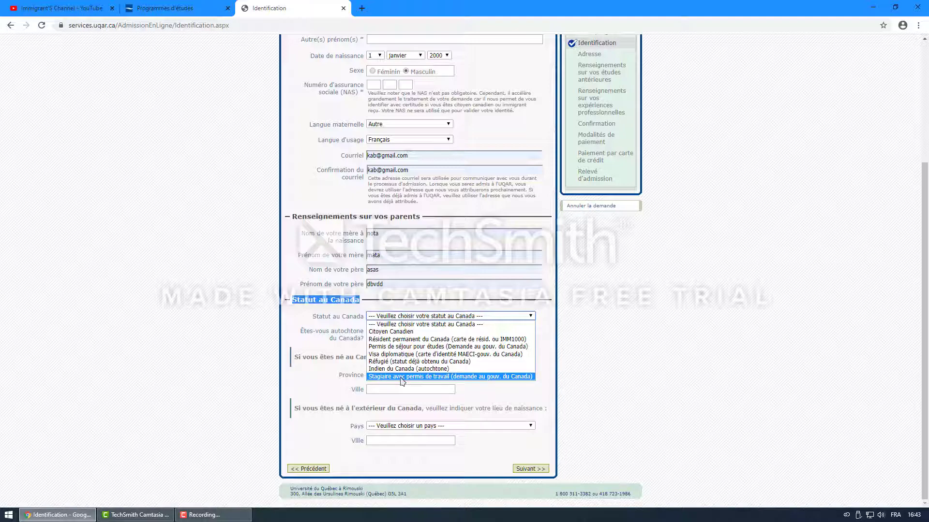
click(405, 348)
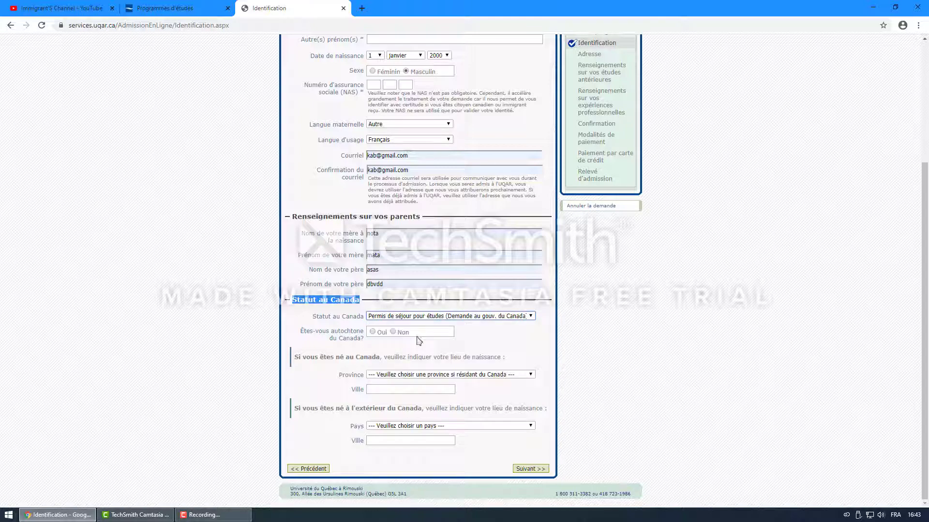
click(392, 333)
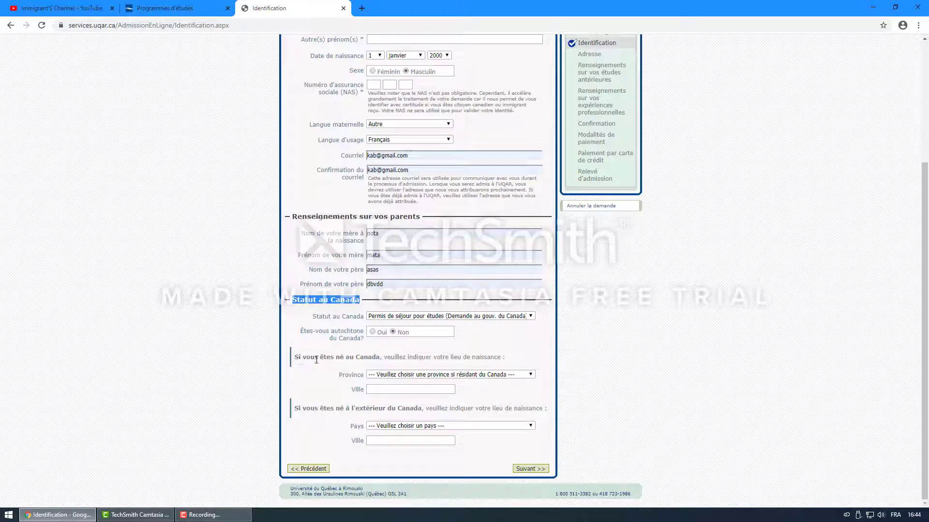
drag(310, 359, 352, 370)
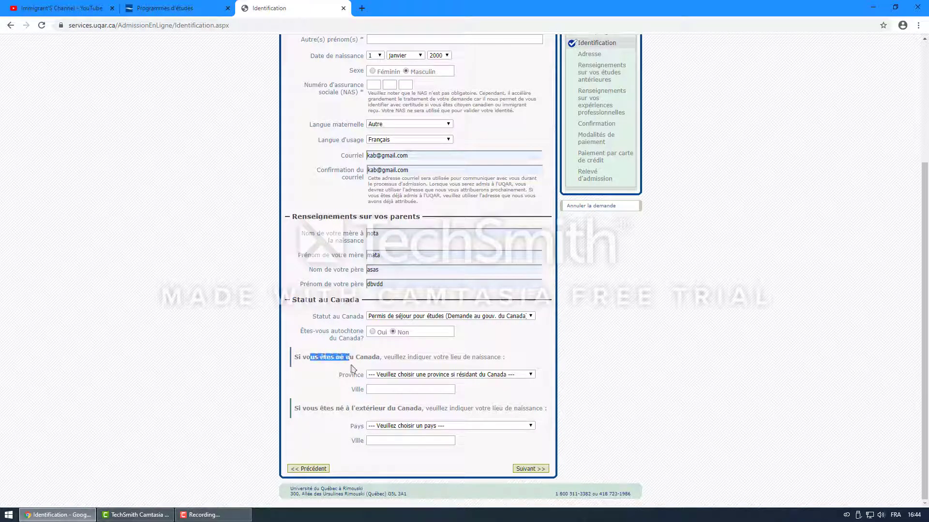
drag(294, 358, 380, 358)
drag(295, 410, 422, 411)
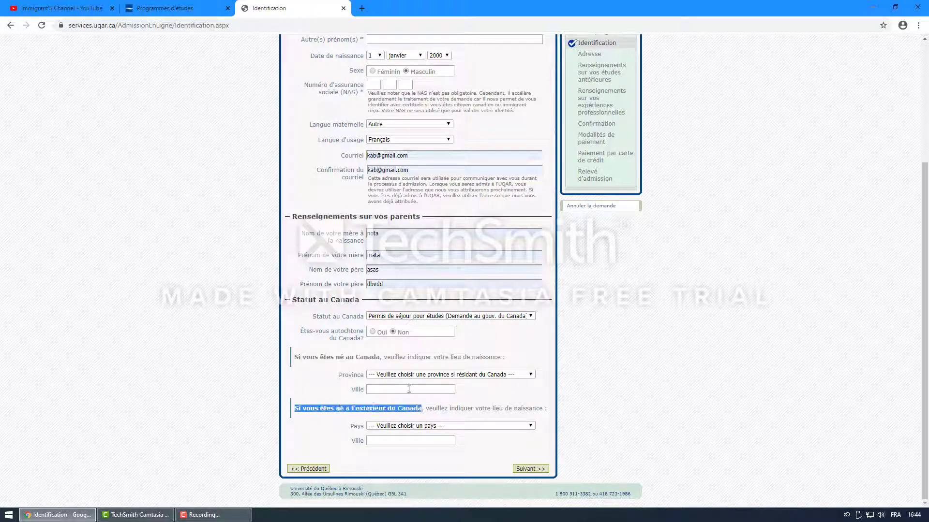
Step: Choose Maroc as the country of birth
click(449, 427)
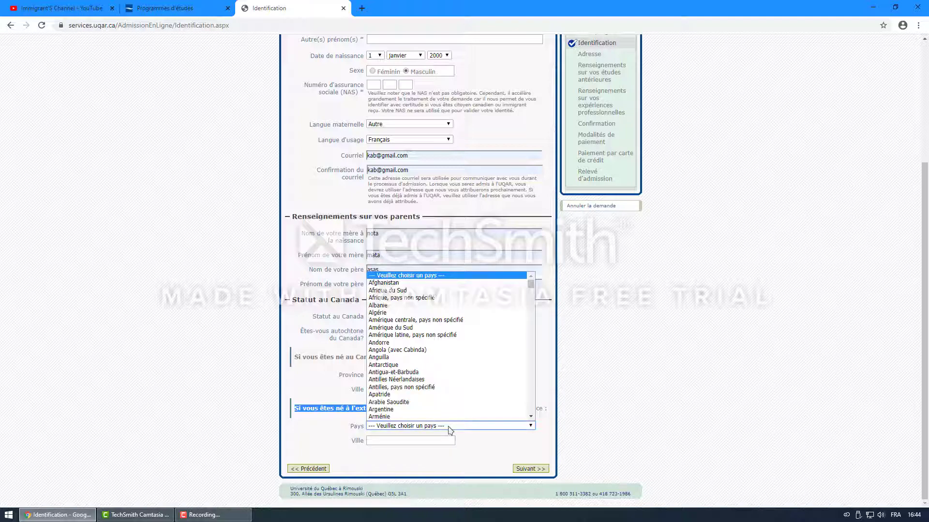
key(Down)
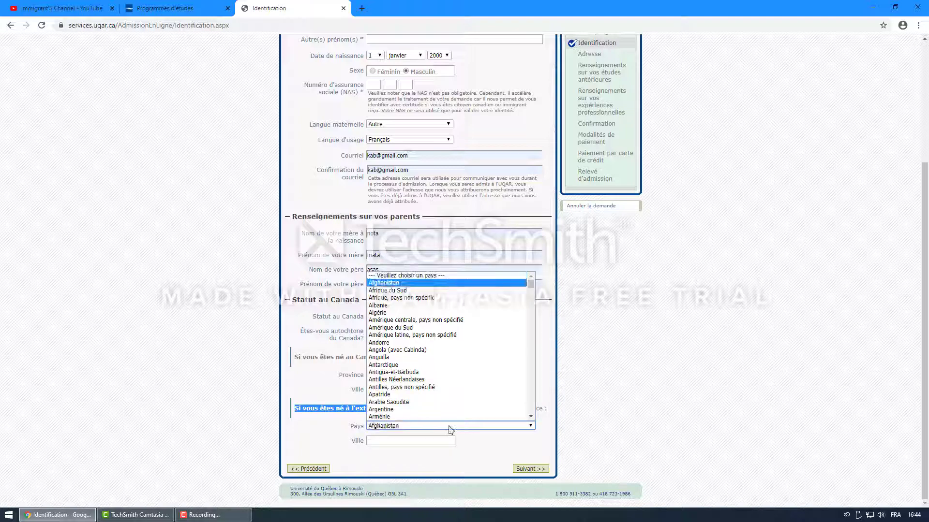
key(l)
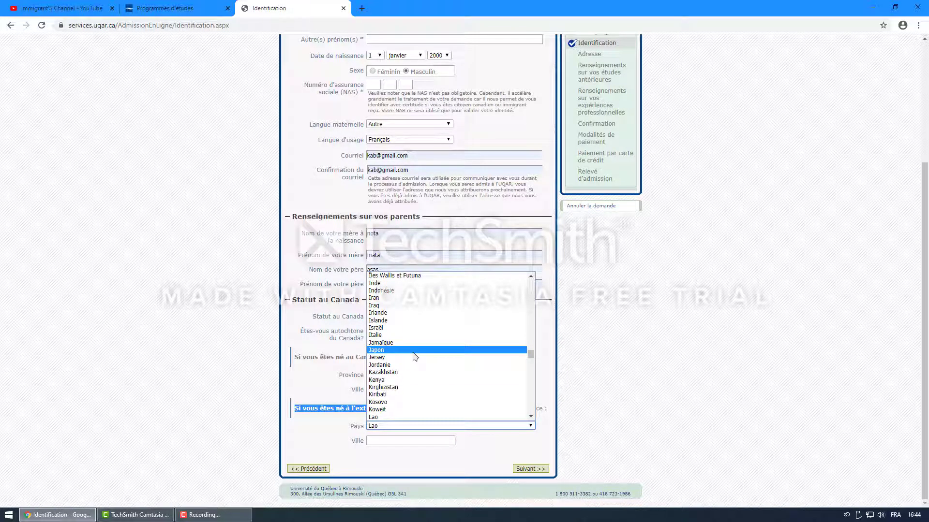
text(mar)
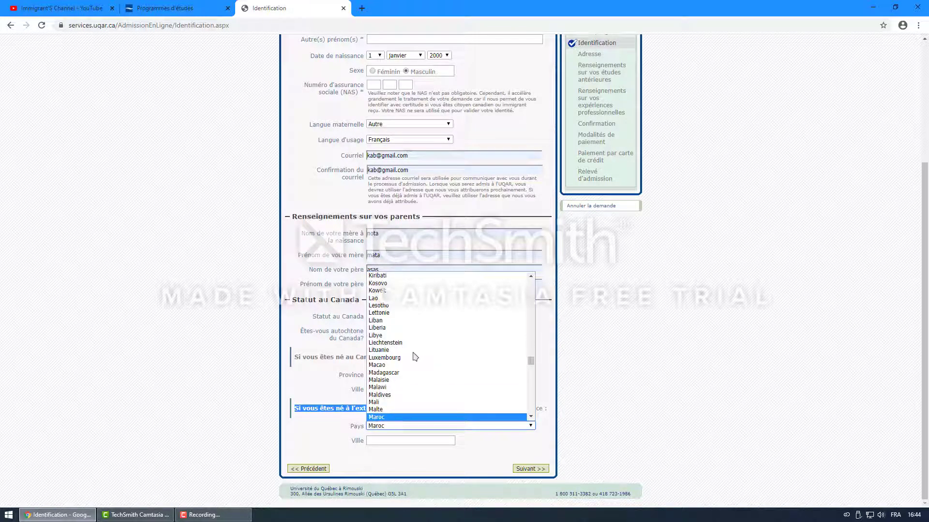
scroll(388, 417, down, 2)
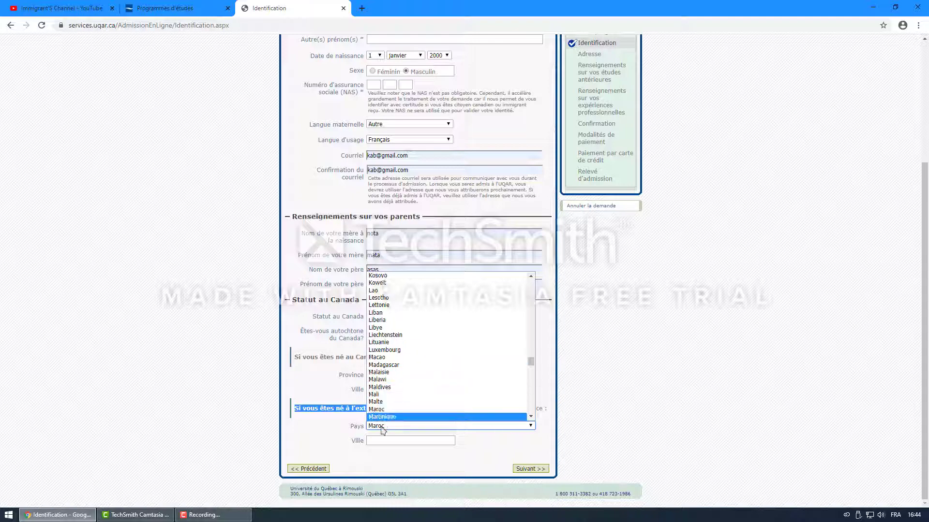
click(420, 406)
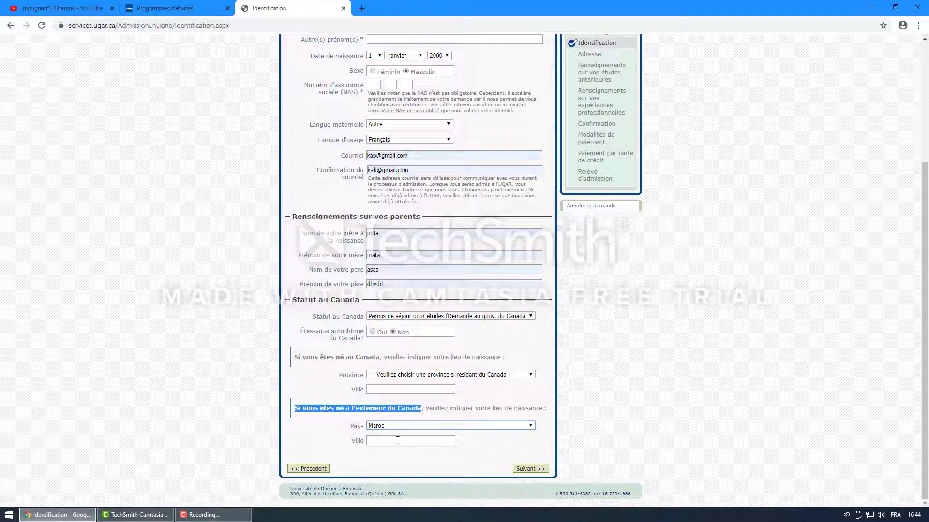
Step: Enter merrakech as the city of birth and save to reach the Adresse page
click(398, 440)
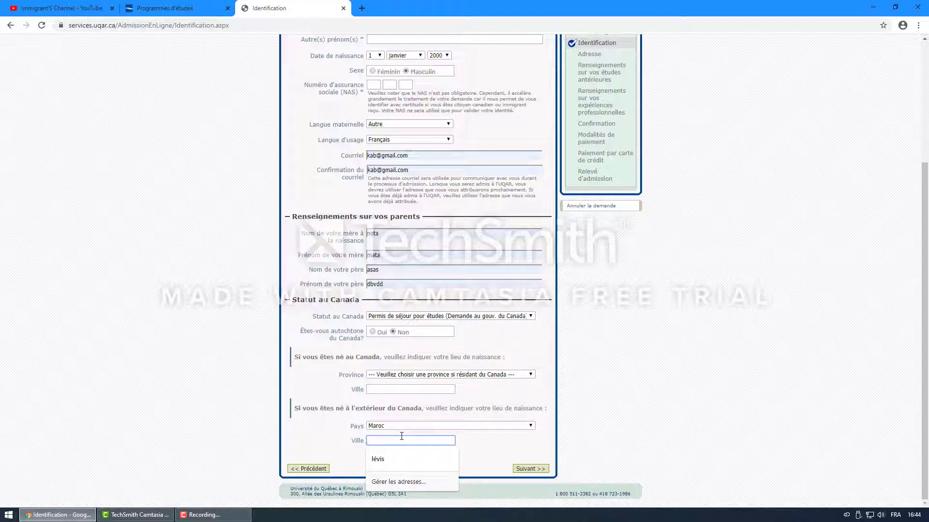
text(merrakech)
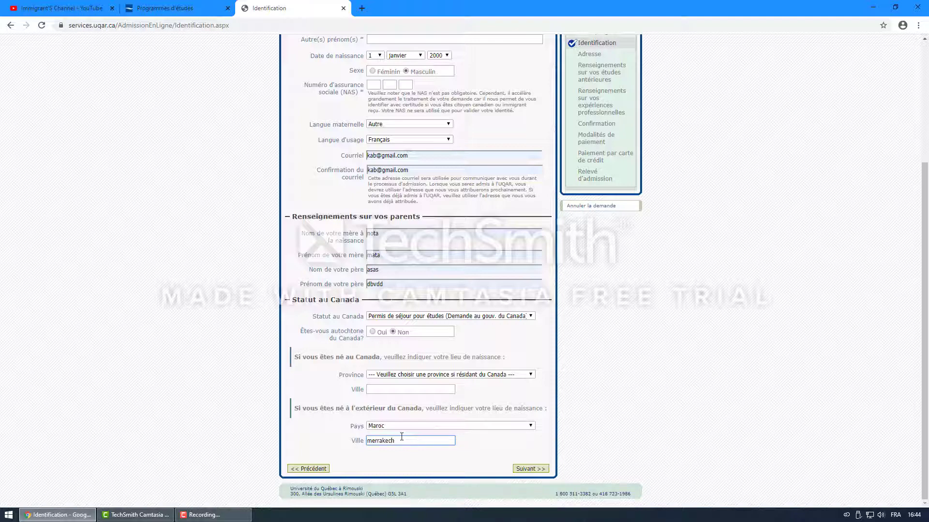
click(531, 469)
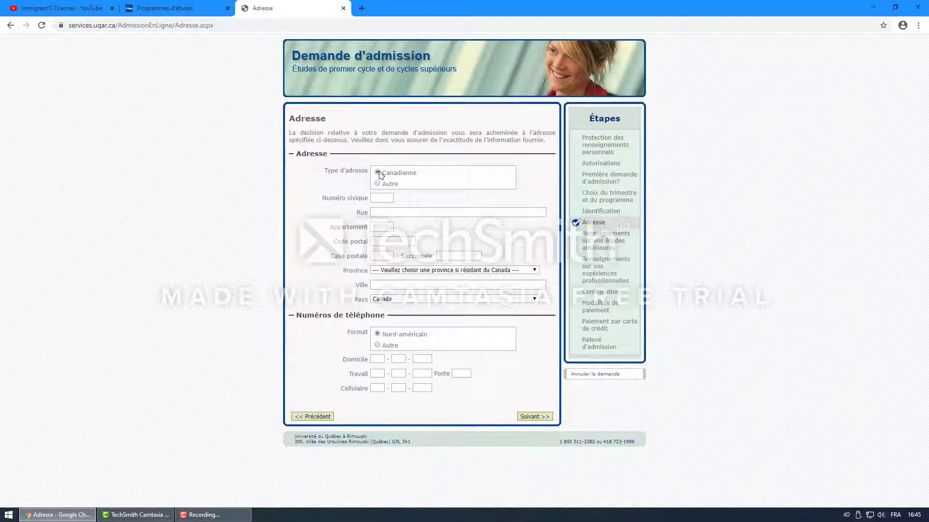
Step: Select Autre as the address type to mark the mailing address as non-Canadian
mouse_move(369, 191)
mouse_down()
mouse_move(325, 152)
mouse_move(426, 359)
mouse_move(382, 290)
mouse_move(349, 182)
mouse_move(379, 186)
mouse_up()
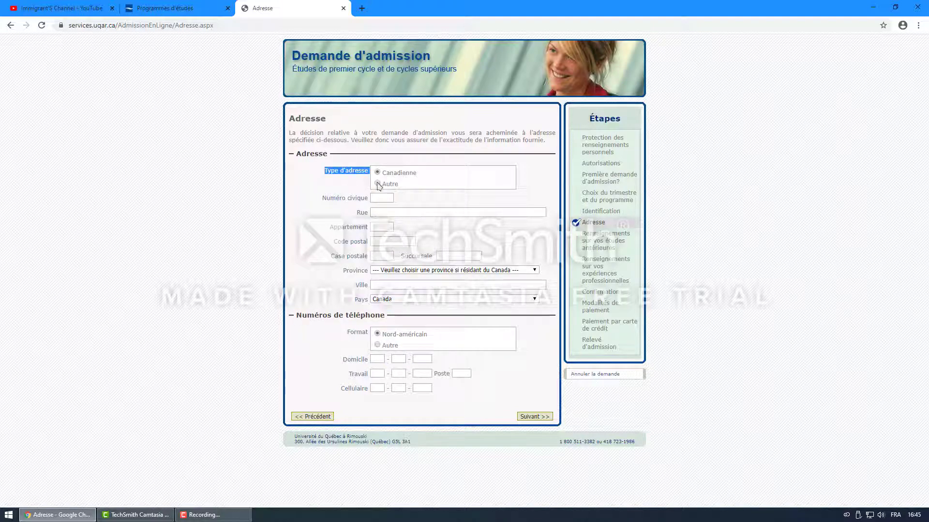
click(377, 184)
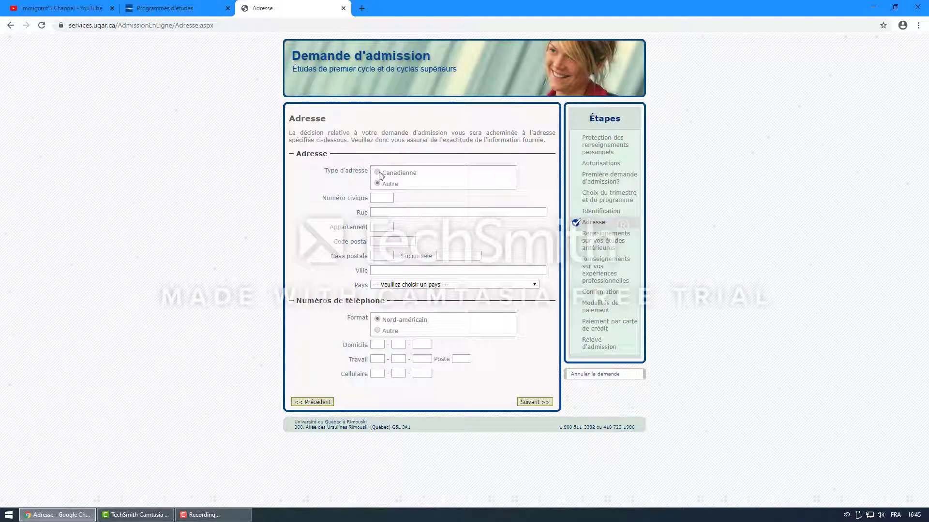
Step: Autofill the street address and clear the incorrect civic number
click(390, 212)
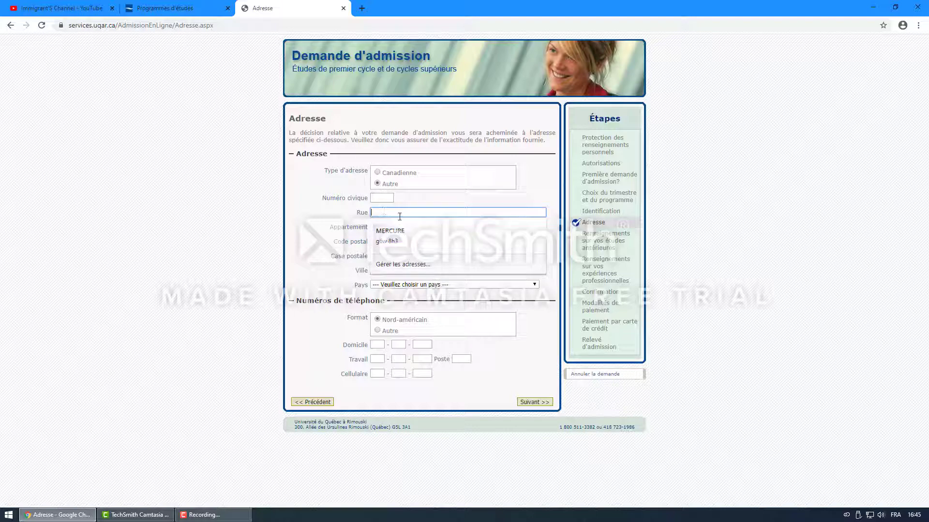
click(405, 230)
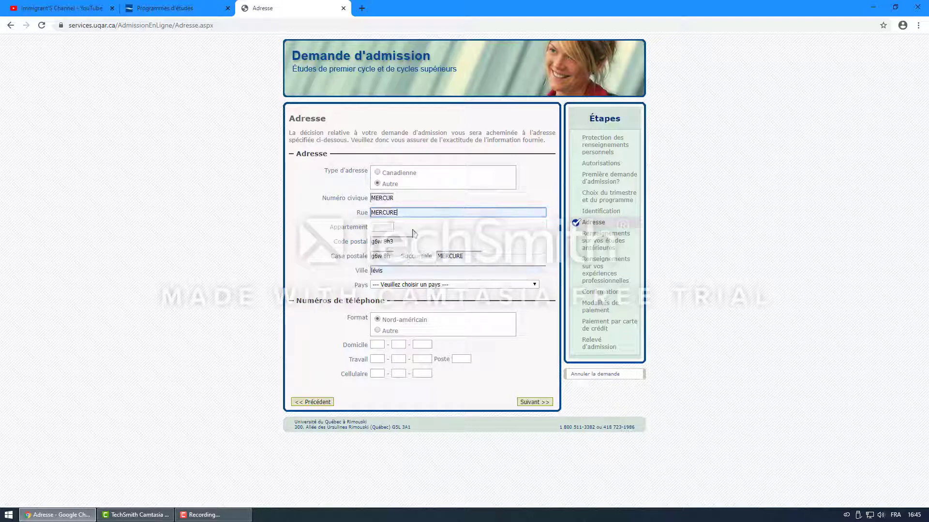
double_click(370, 198)
text(M)
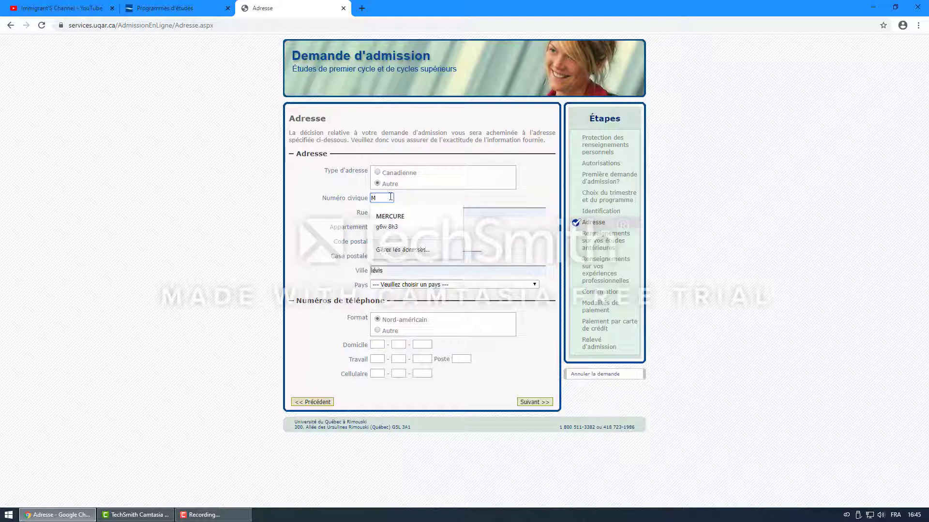
drag(390, 197, 342, 196)
key(BackSpace)
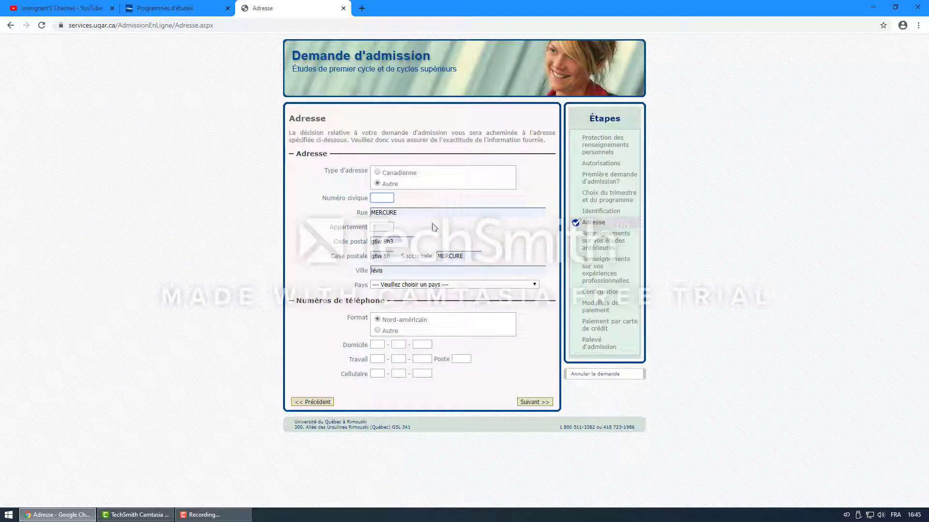
Step: Replace the postal code with 1004 and clear the post office box field
drag(398, 241, 364, 241)
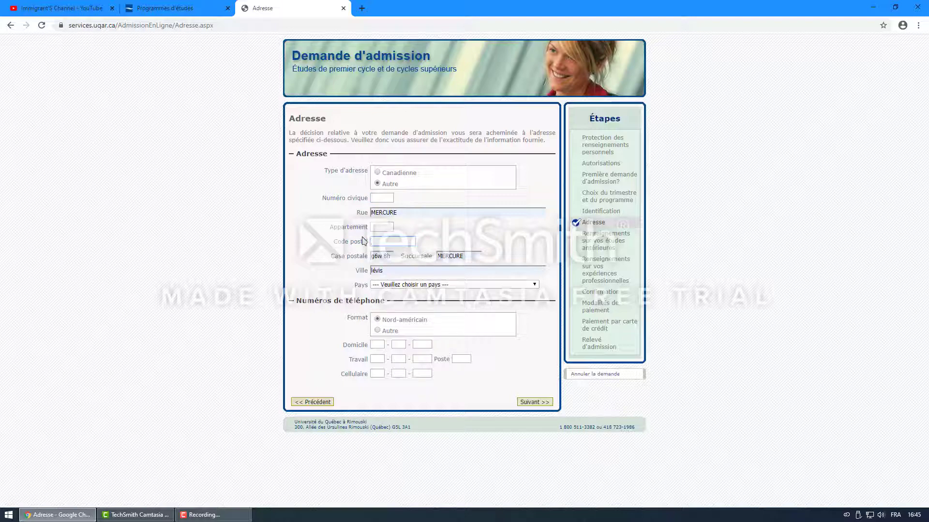
text(1004)
drag(392, 257, 323, 247)
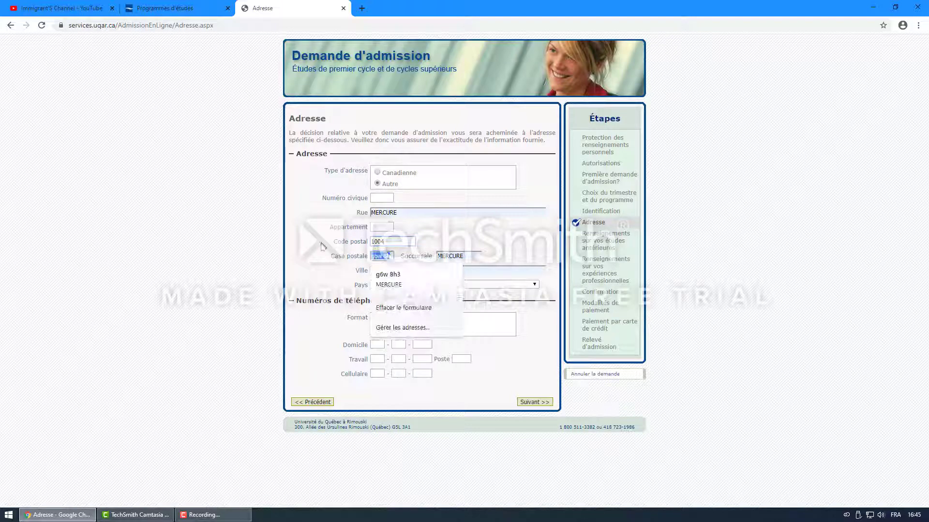
key(BackSpace)
click(477, 254)
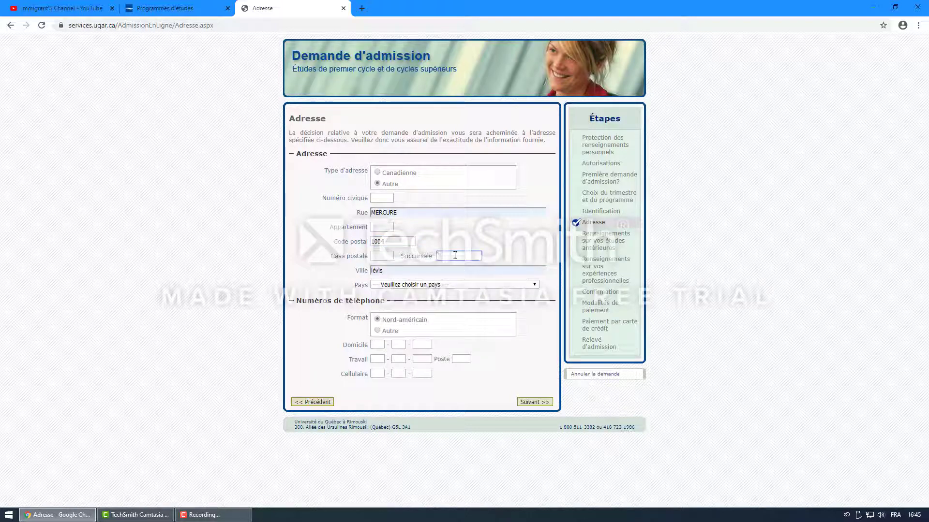
Step: Set the city to merrakechee and the address country to Maroc
click(390, 271)
key(BackSpace)
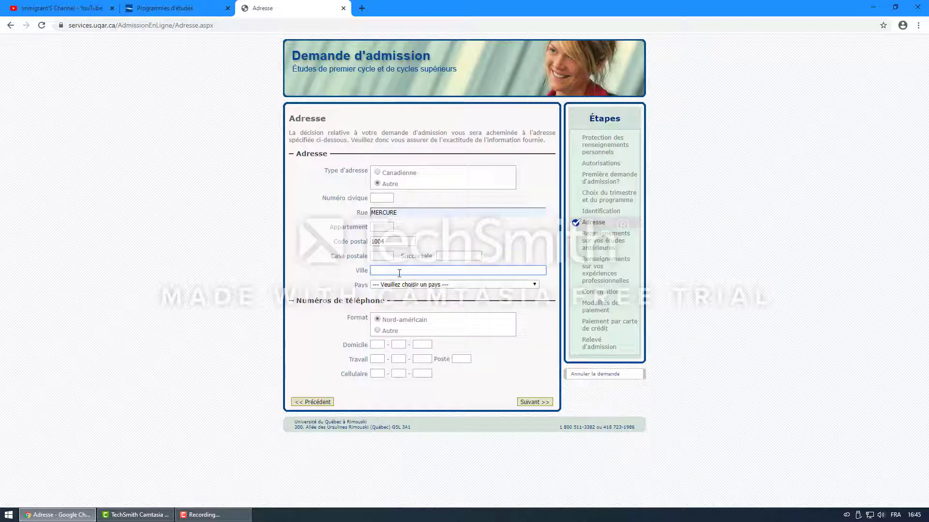
text(merrakechee)
click(409, 285)
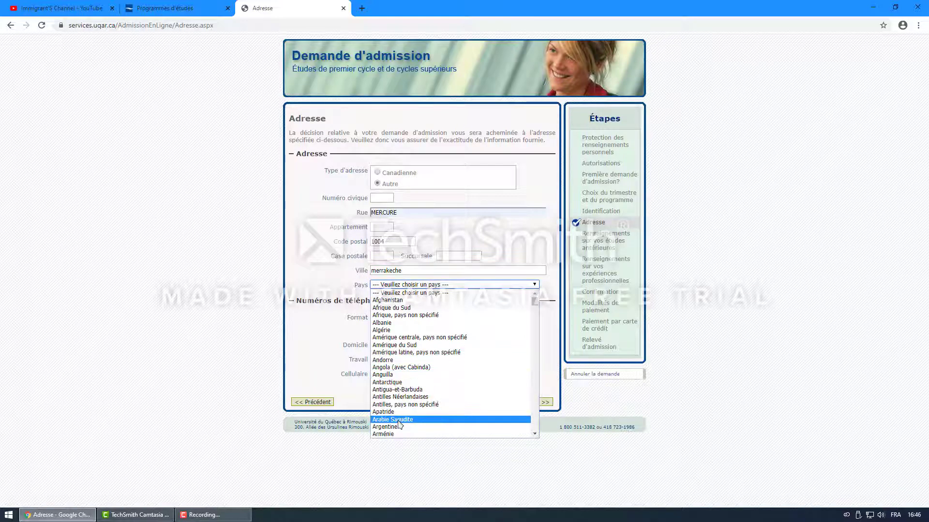
text(maroc)
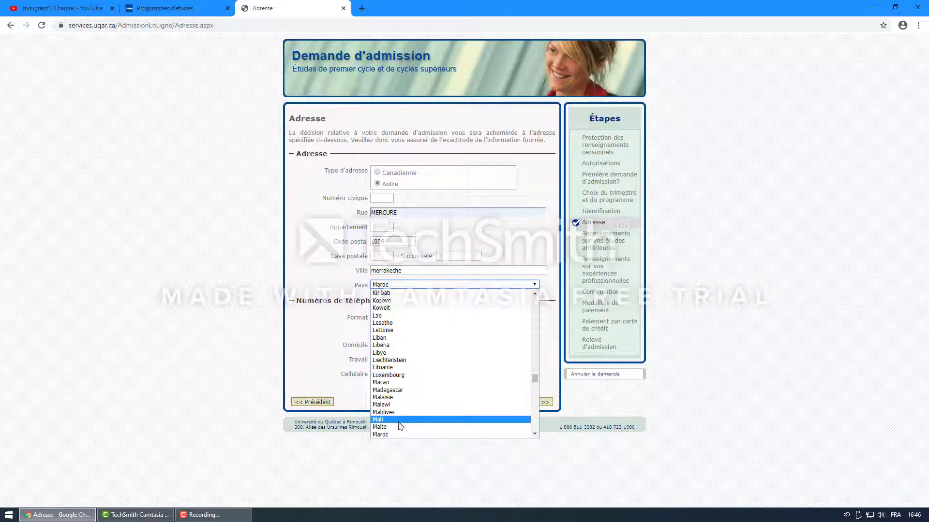
click(383, 435)
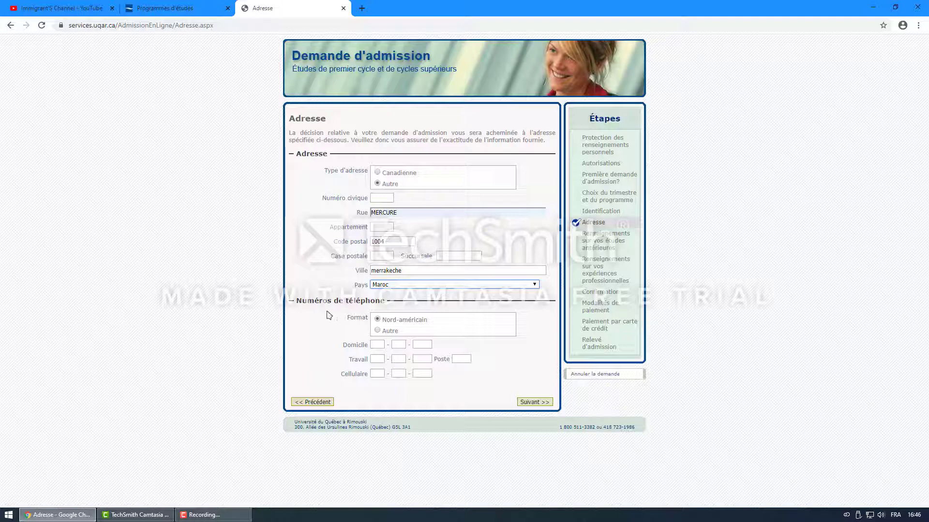
Step: Try filling the cell phone number from the browser's suggested digits
click(378, 374)
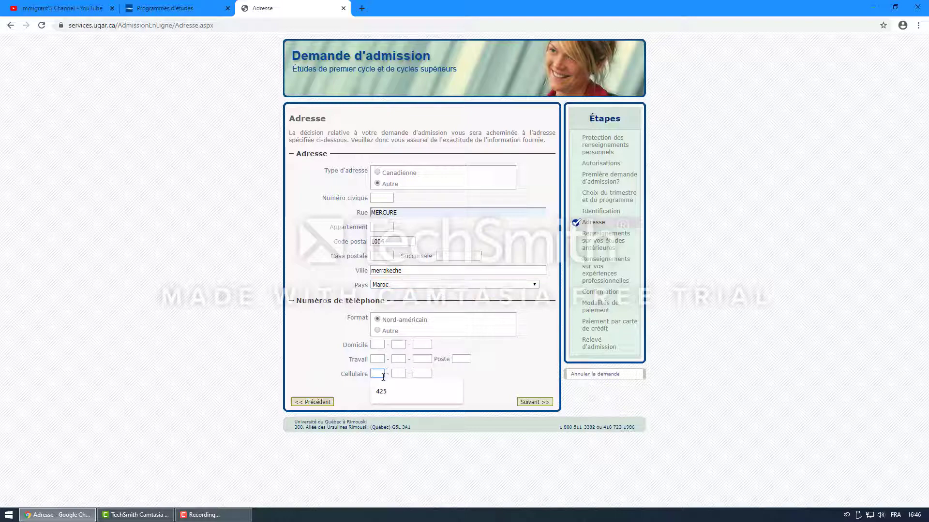
click(381, 393)
click(399, 391)
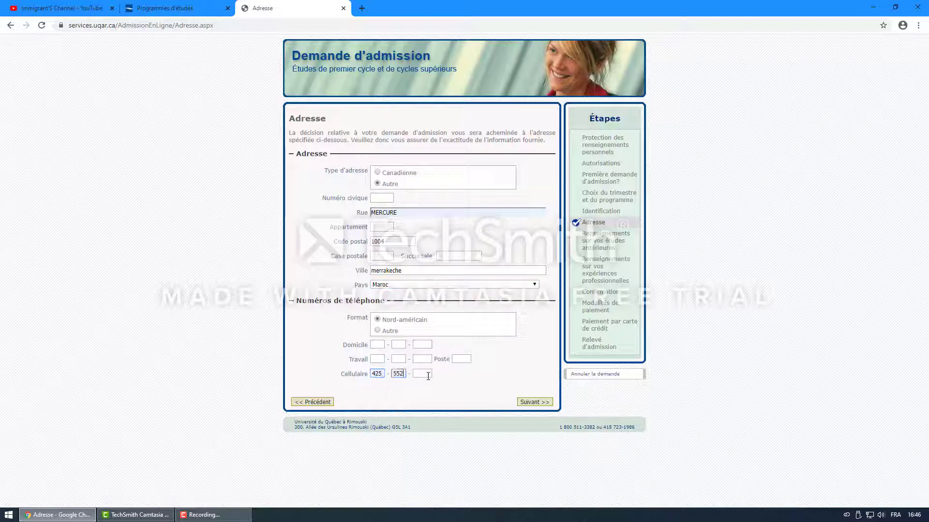
click(425, 392)
Step: Switch to the Autre phone format and enter the applicant's international cell number
click(381, 333)
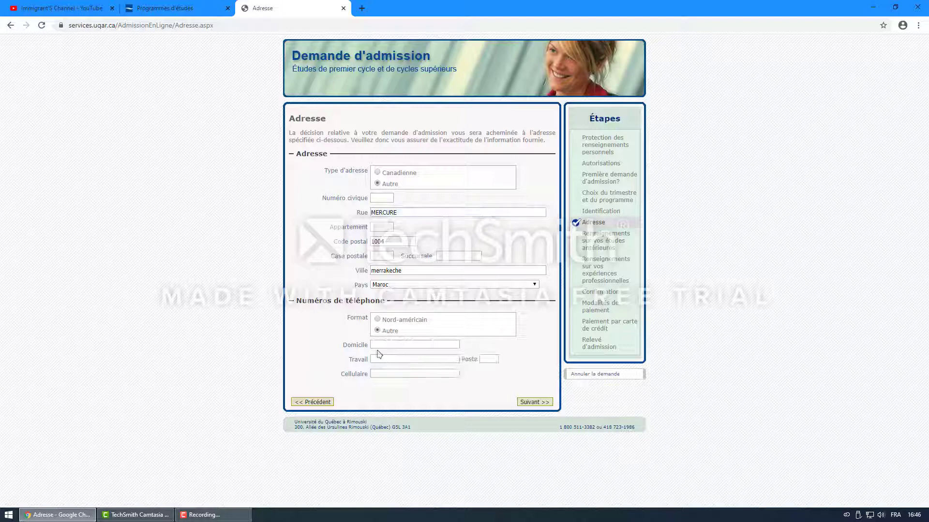
click(412, 382)
Step: Save the address and review the MELS permanent code section on the Scolarité page
click(533, 403)
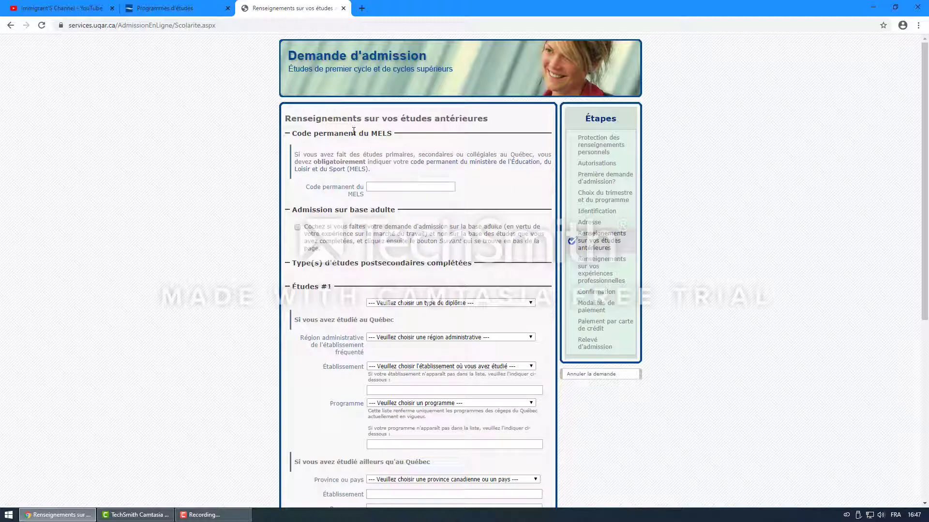
drag(297, 133, 396, 141)
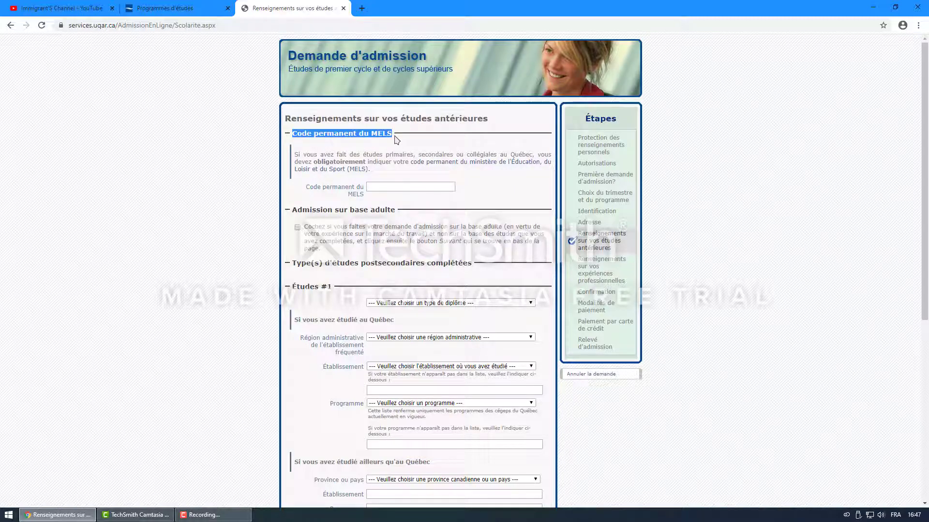
click(394, 137)
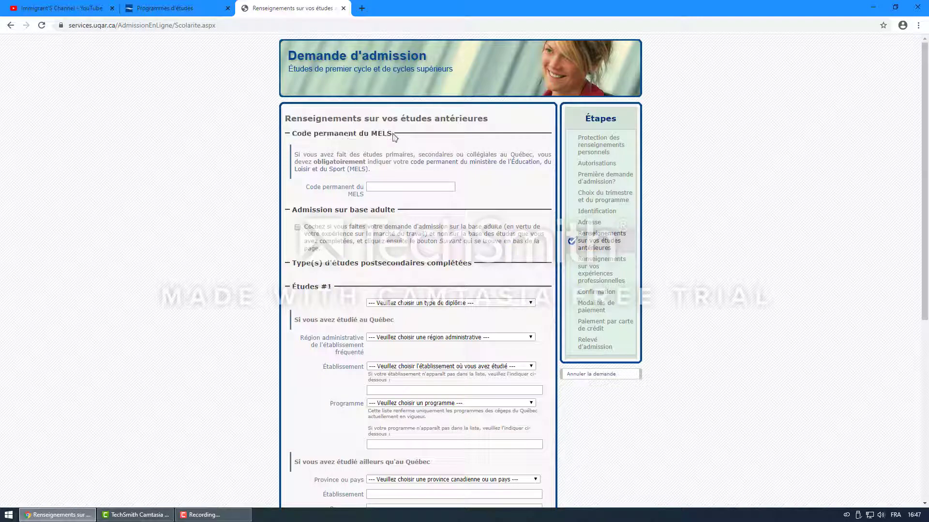
drag(393, 137, 371, 138)
Step: Scroll down to the postsecondary Études #1 entry and open its diploma type list
scroll(482, 192, down, 2)
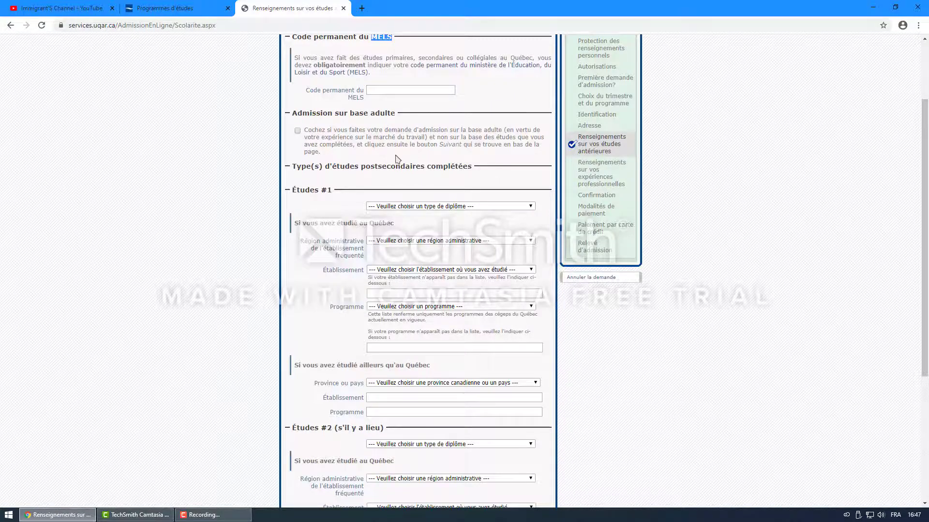
scroll(397, 158, down, 2)
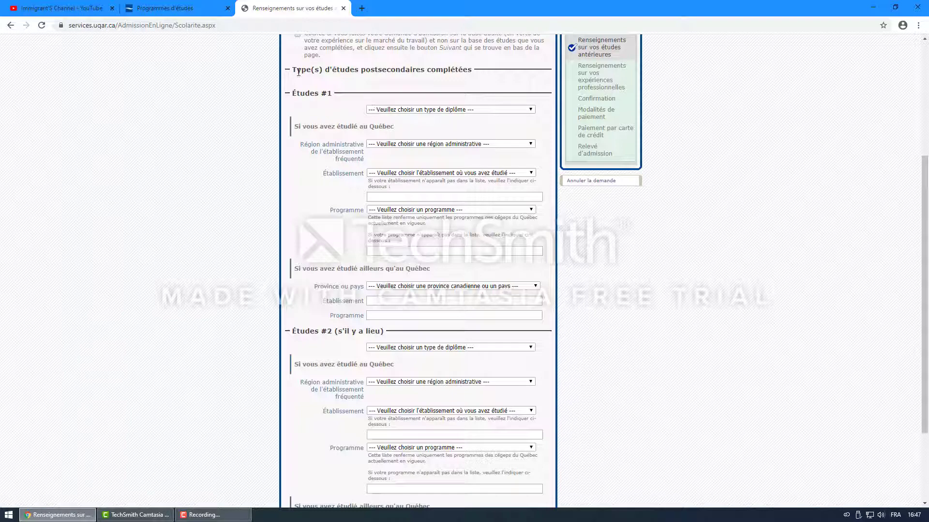
drag(291, 92, 320, 95)
click(494, 108)
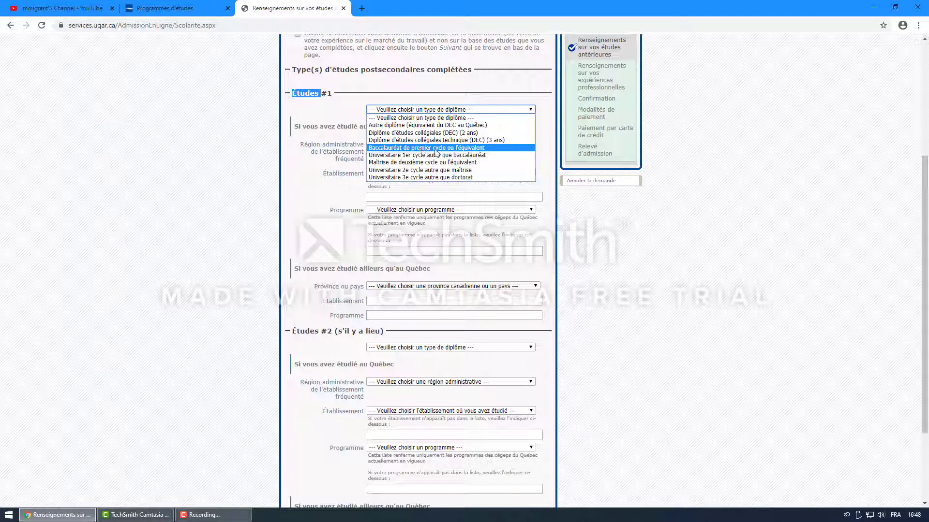
Step: Choose Baccalauréat de premier cycle ou l'équivalent as the Études #1 diploma
click(437, 148)
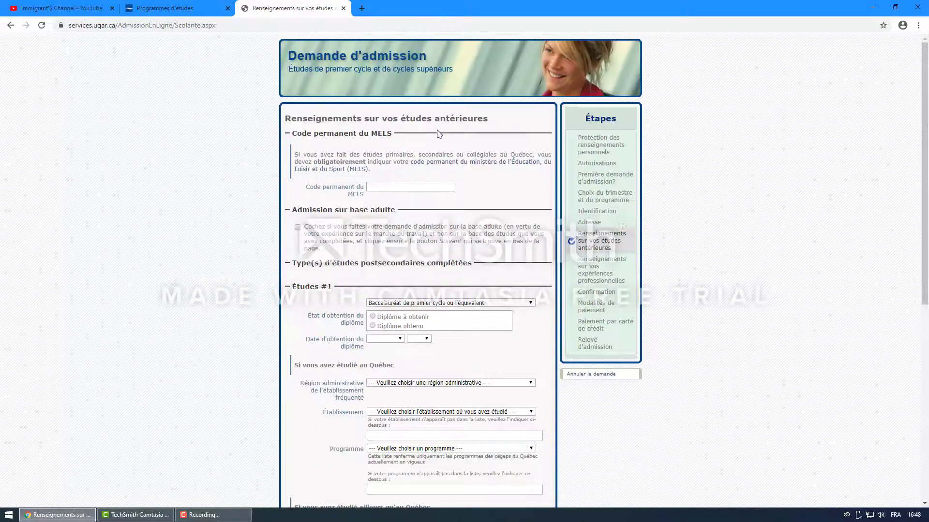
scroll(435, 145, down, 2)
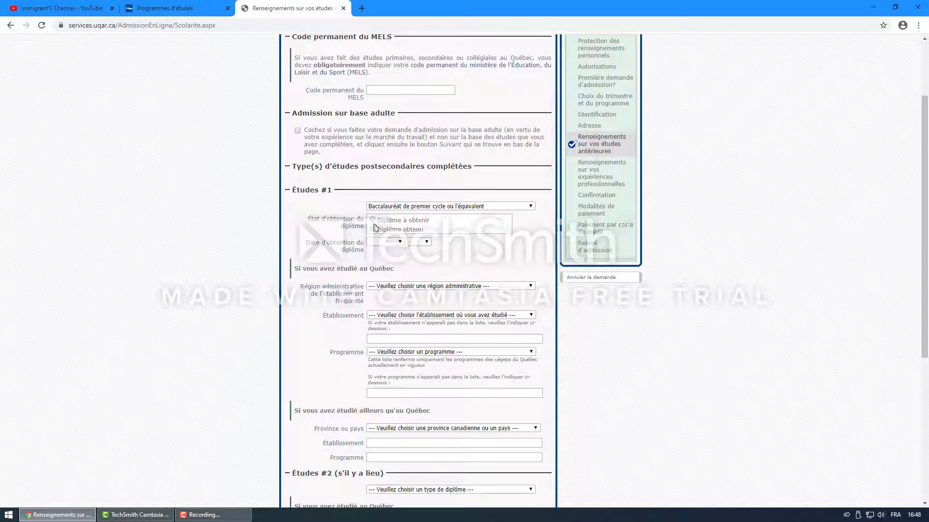
click(451, 207)
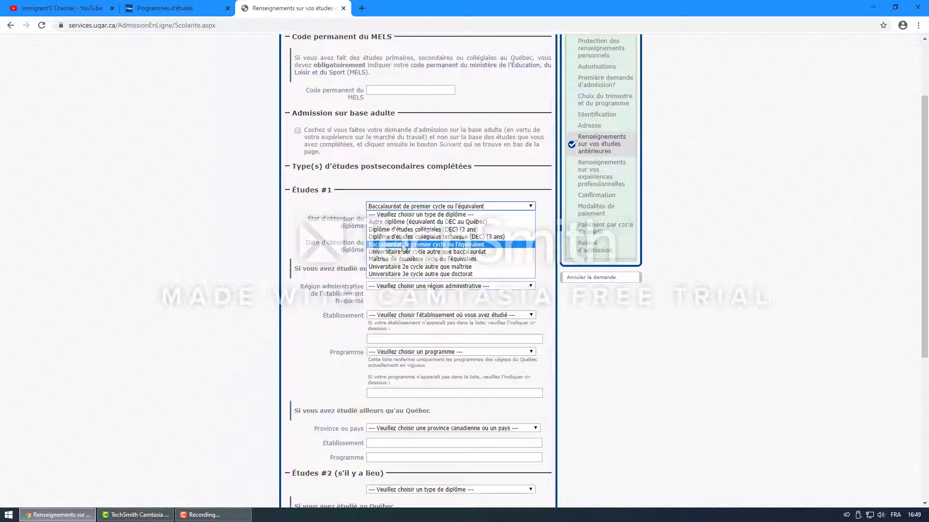
click(403, 245)
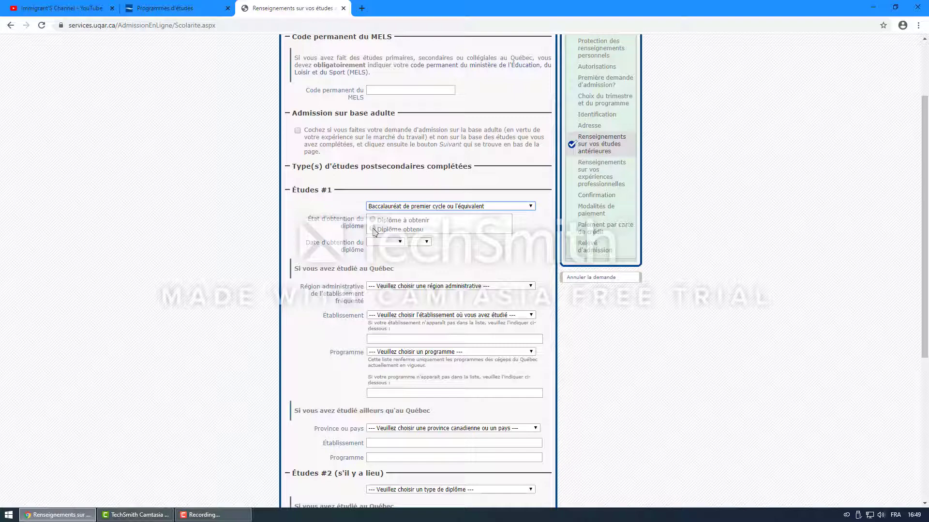
Step: Mark the diploma as Diplôme à obtenir and scroll through the rest of the page
click(373, 229)
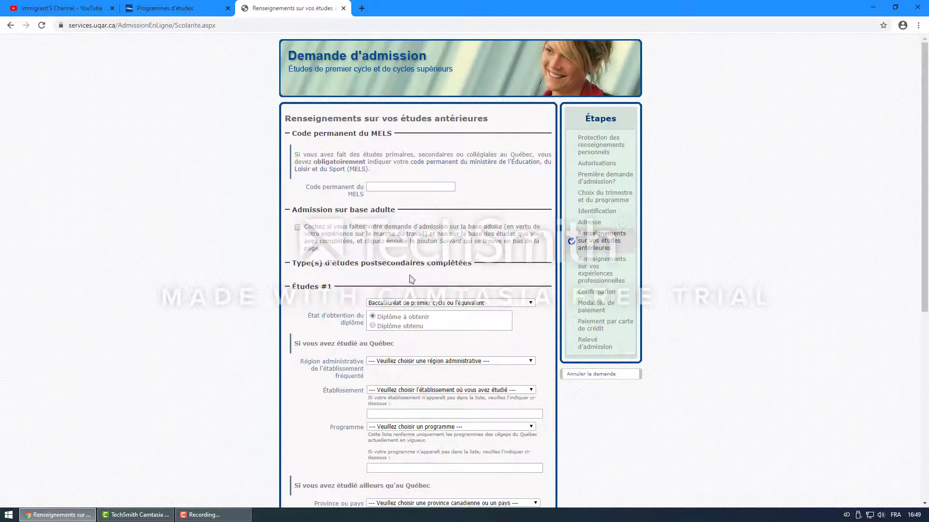
scroll(411, 279, down, 1)
scroll(411, 271, down, 2)
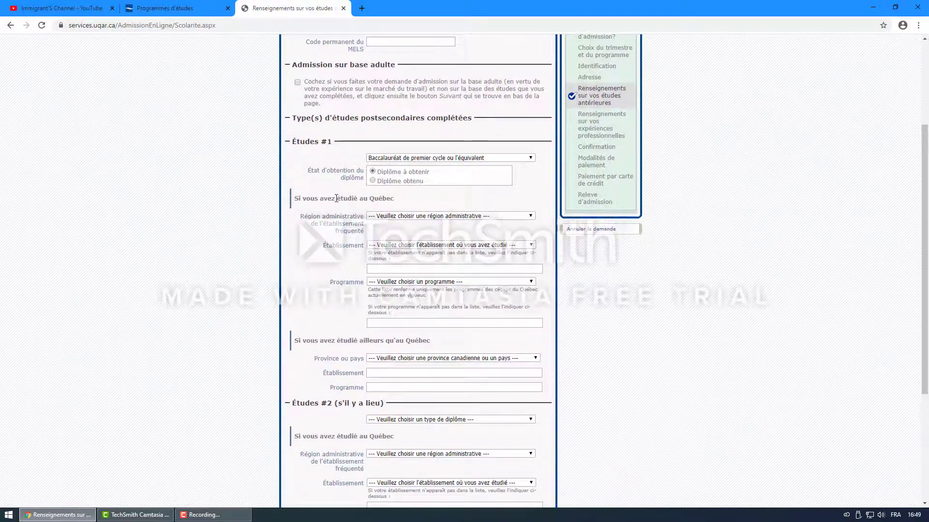
scroll(408, 183, down, 2)
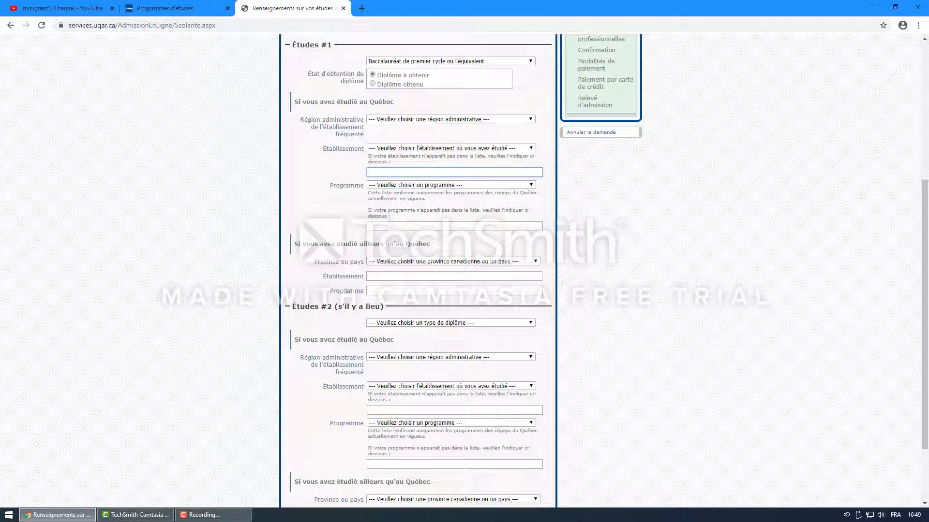
click(254, 515)
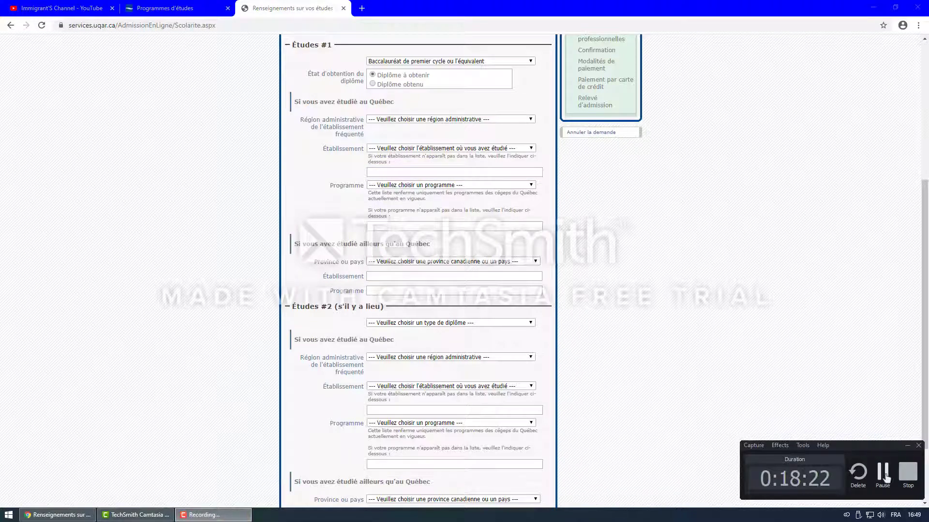
click(883, 471)
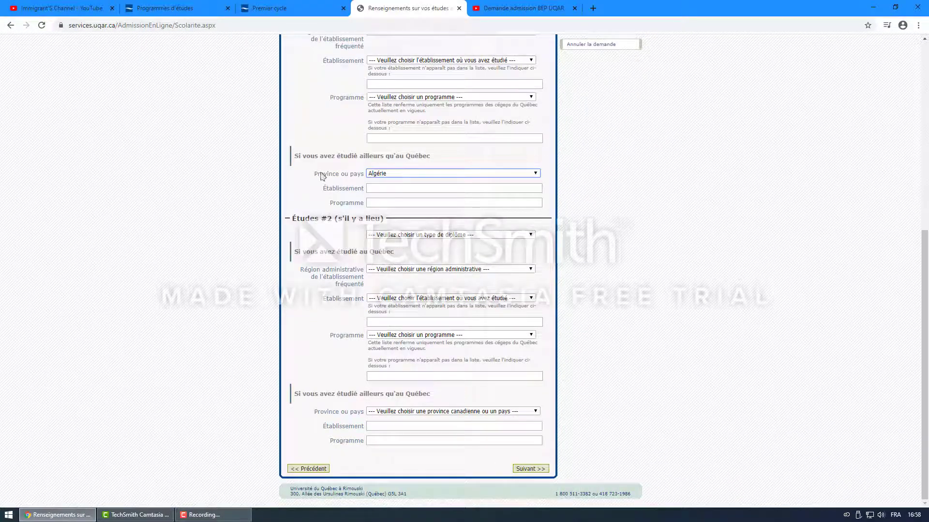
Step: Choose Algérie as the province or country for the Études #1 studies
click(304, 161)
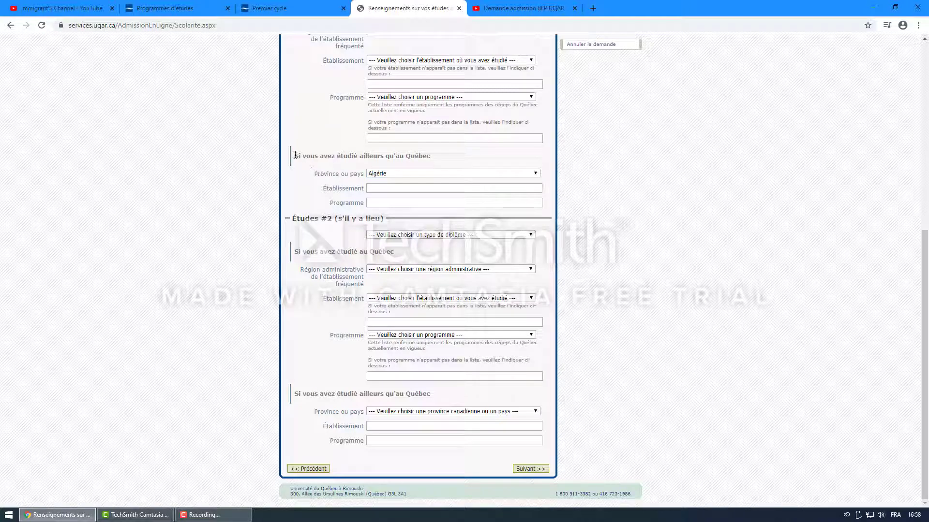
drag(295, 156, 433, 164)
click(430, 175)
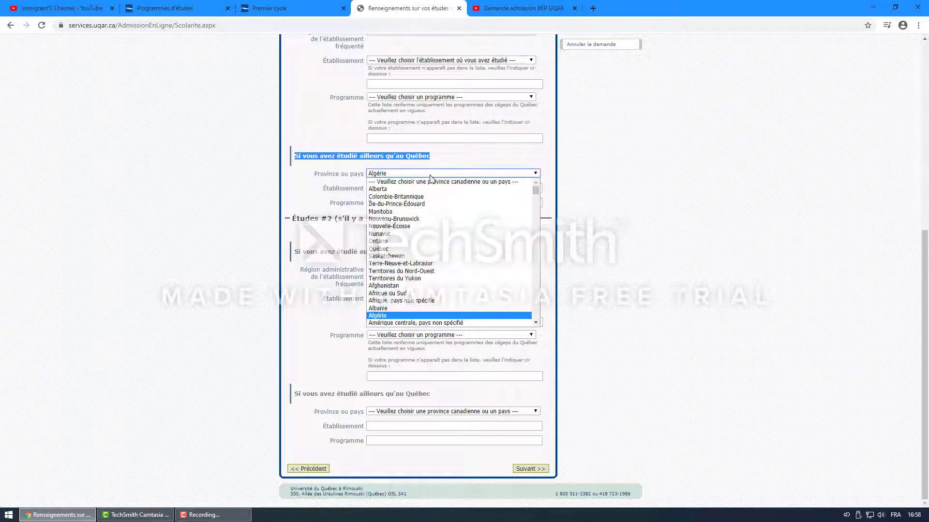
click(387, 316)
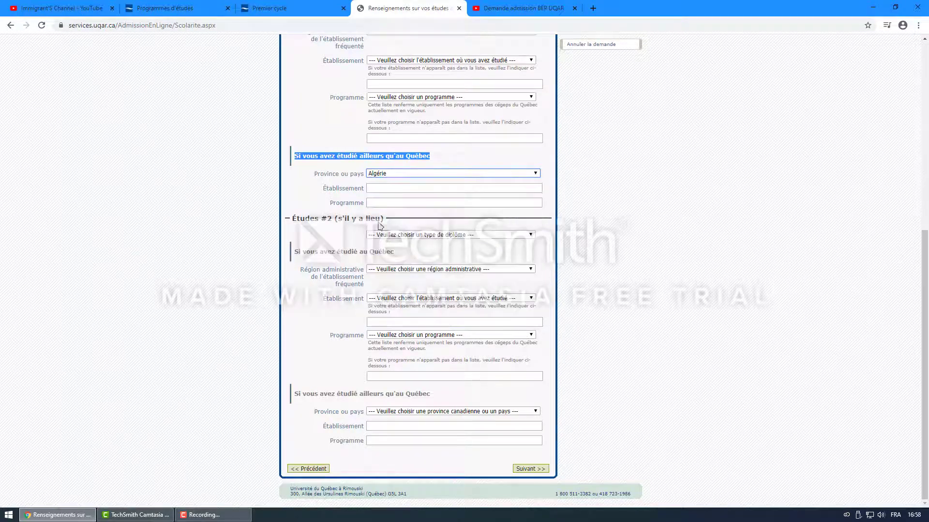
Step: Enter 'alger' as the institution and 'informatique' as the program, then submit the page
click(384, 188)
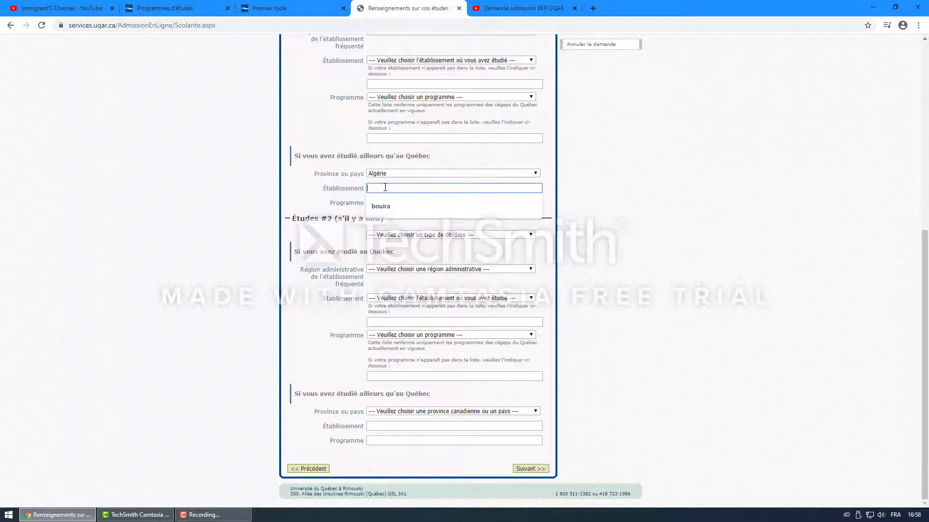
text(d)
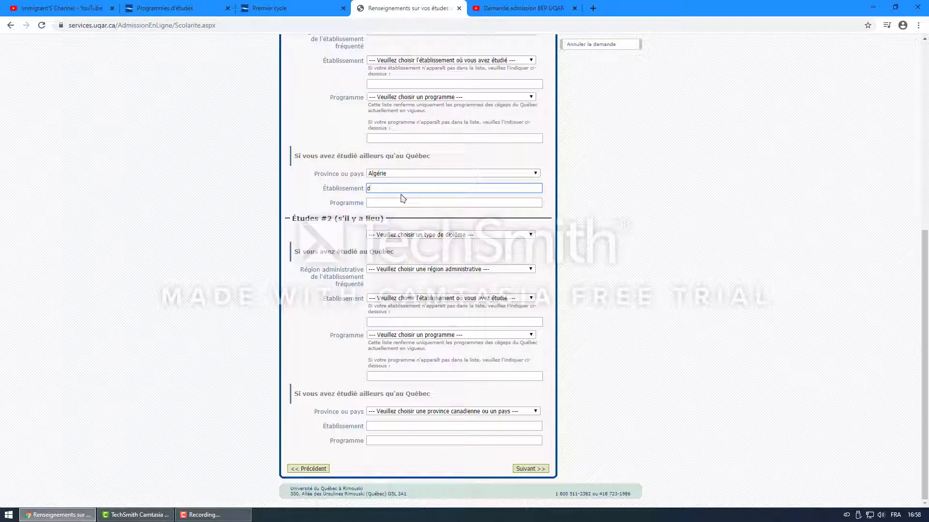
text(sddv)
click(398, 202)
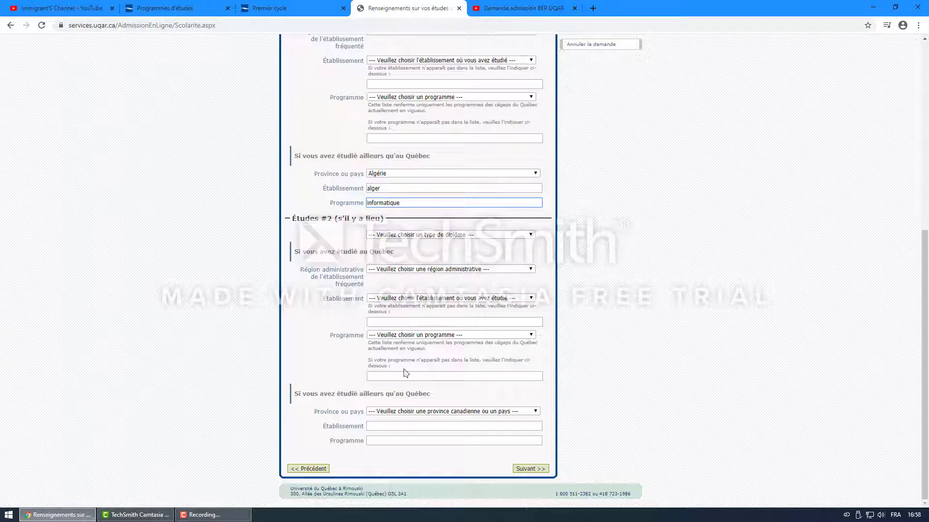
click(531, 469)
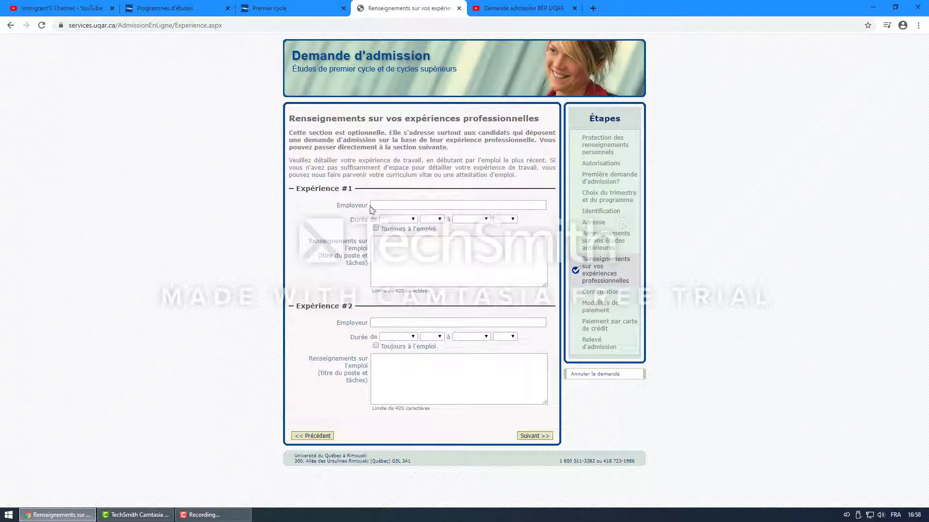
Step: Leave the Expériences professionnelles fields blank and continue to the Confirmation summary
drag(296, 189, 348, 189)
click(409, 246)
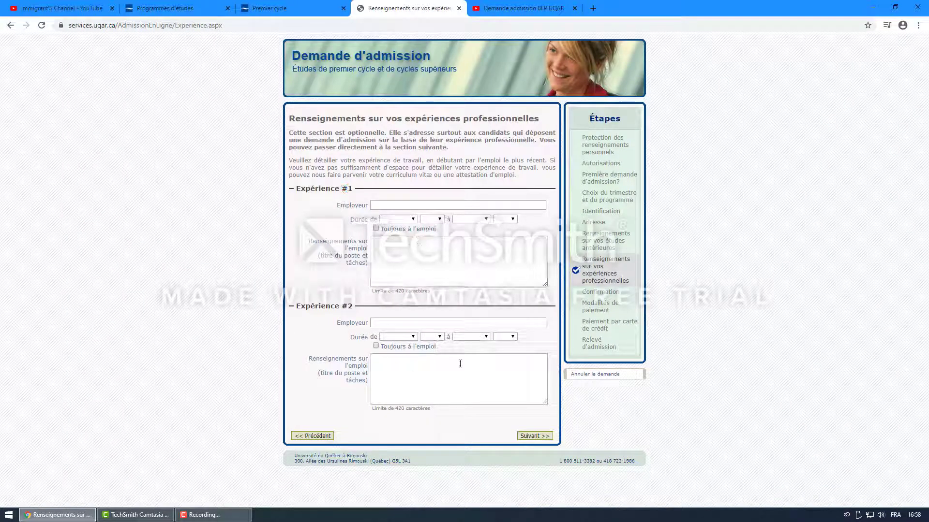
click(535, 436)
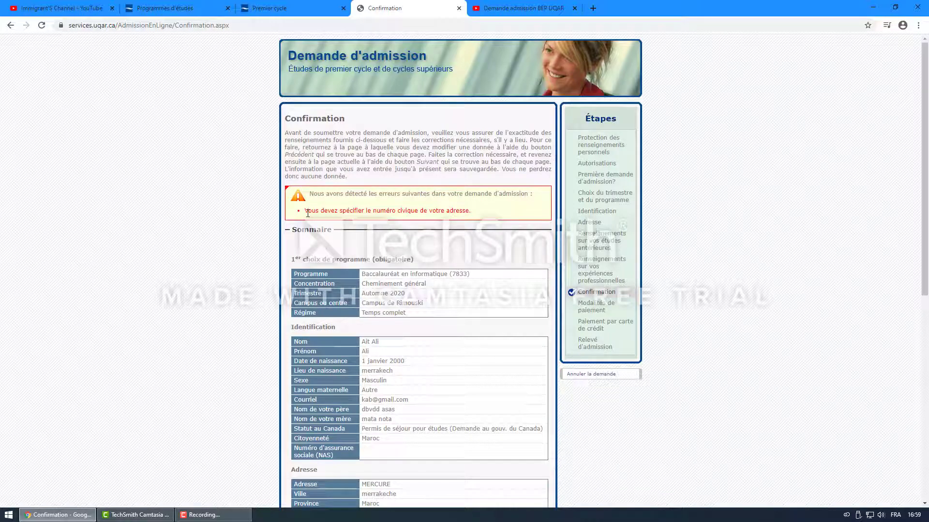
scroll(440, 223, down, 3)
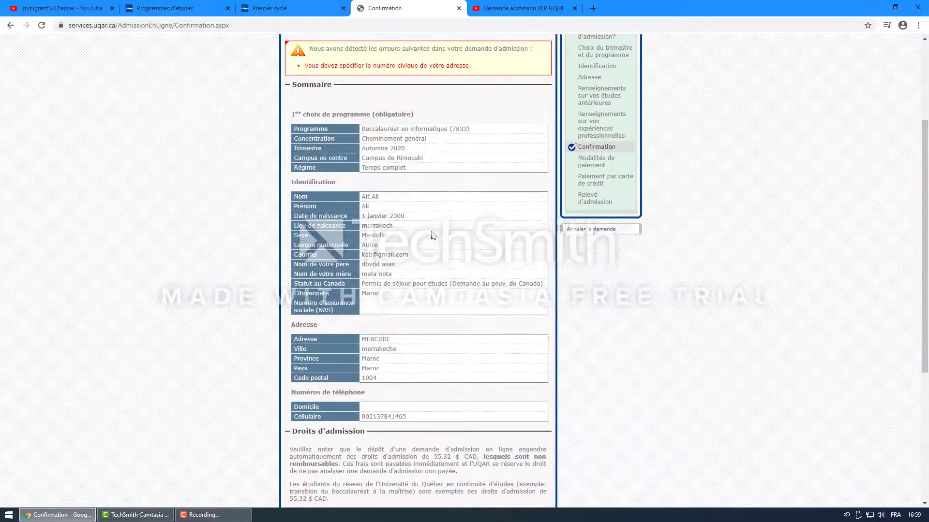
scroll(433, 235, down, 4)
scroll(433, 237, up, 5)
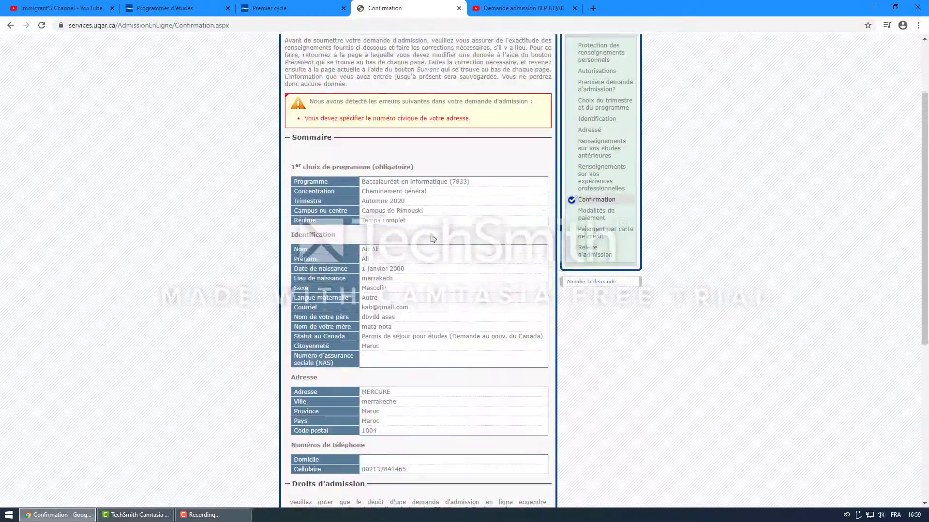
scroll(433, 238, up, 2)
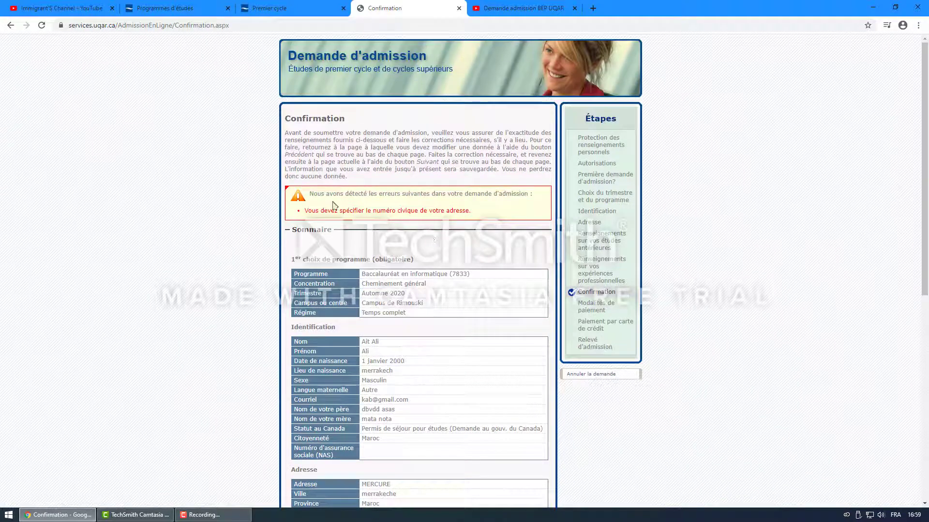
scroll(433, 238, down, 7)
scroll(369, 250, down, 1)
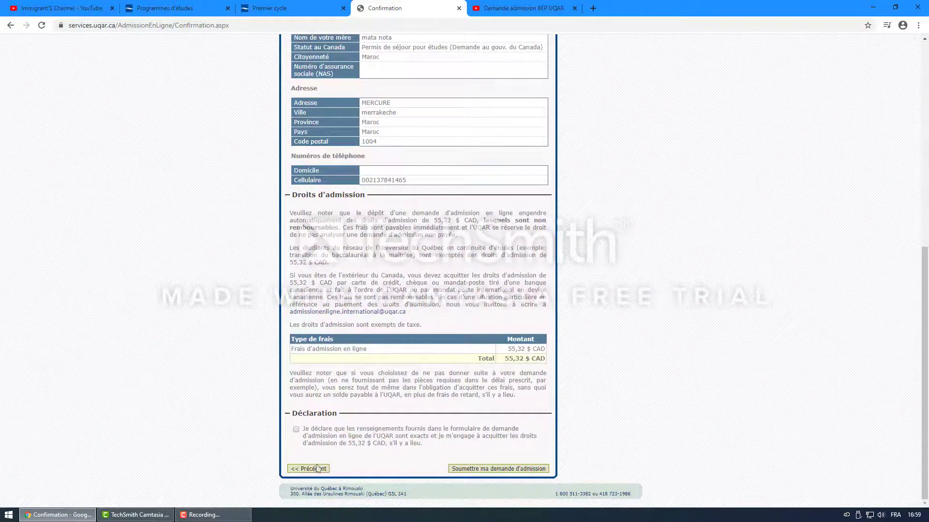
scroll(325, 458, up, 5)
scroll(325, 458, up, 2)
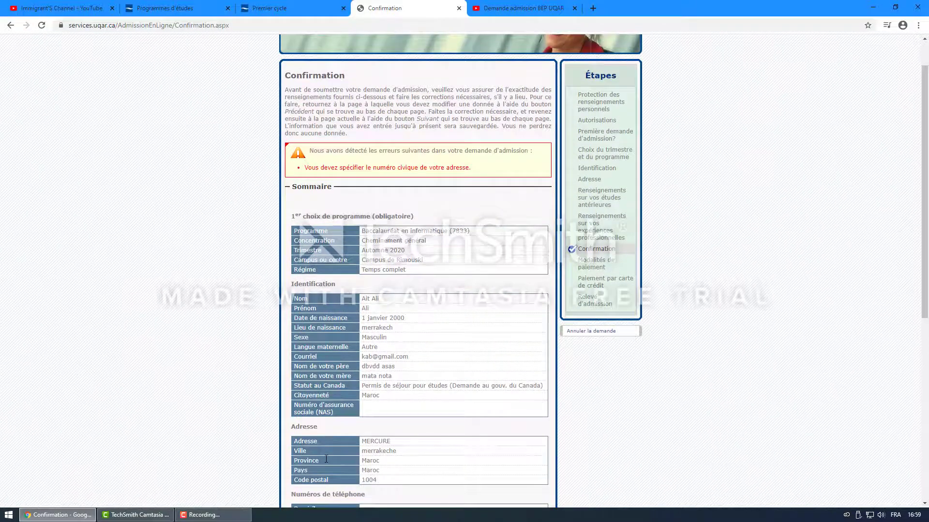
scroll(326, 459, up, 1)
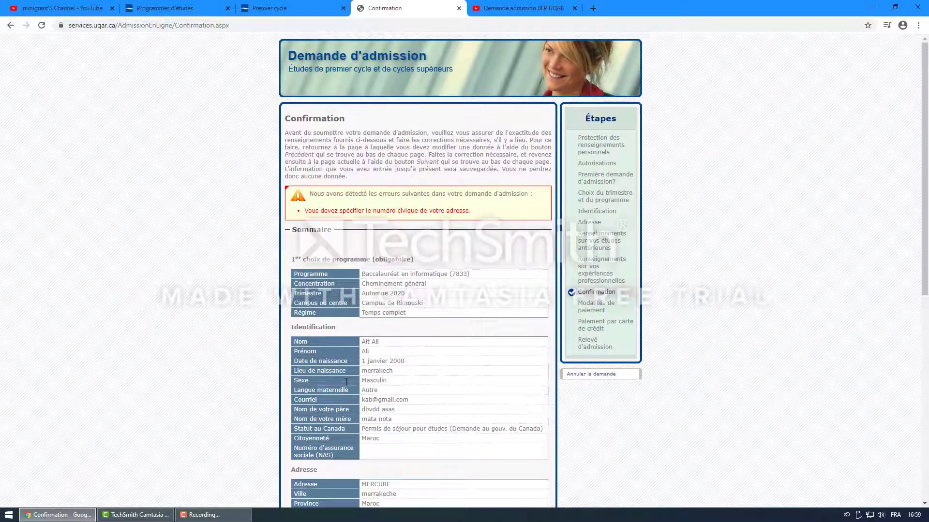
drag(356, 210, 376, 208)
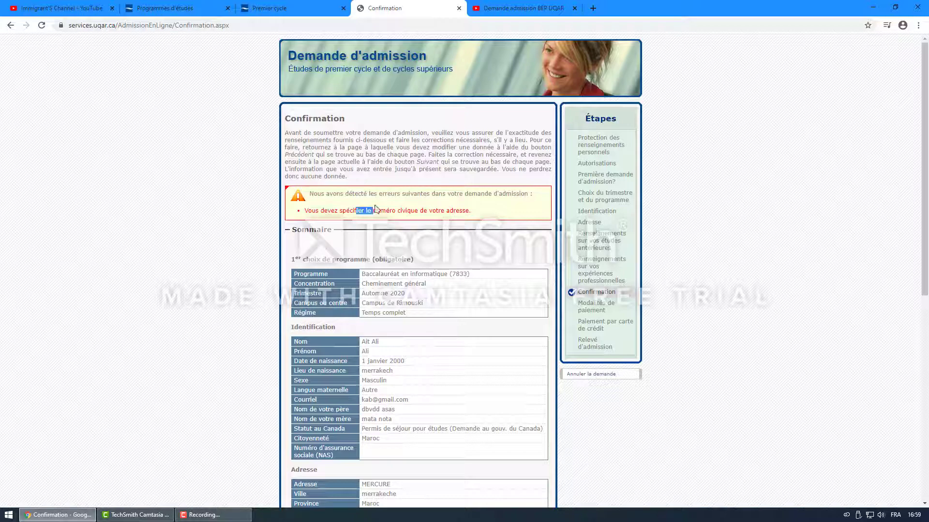
click(412, 208)
scroll(356, 472, down, 8)
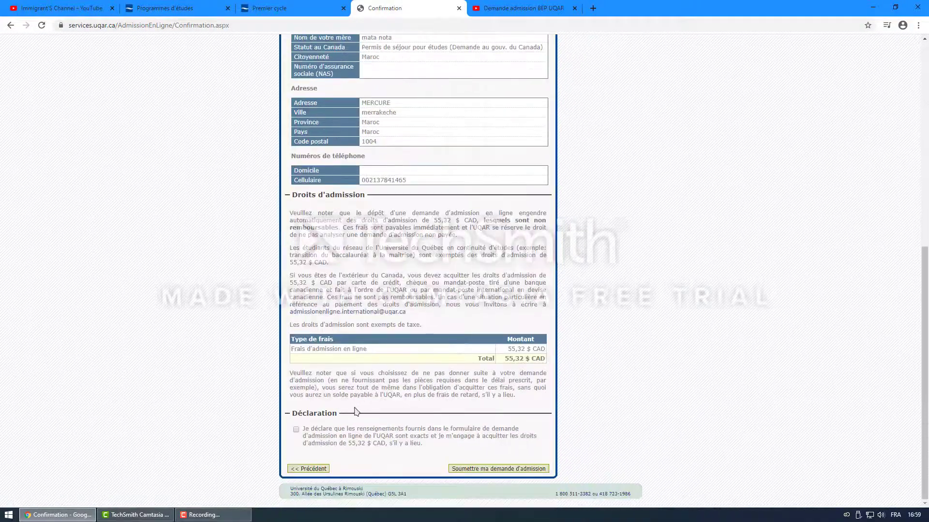
Step: Go back to the Adresse page and enter 11 as the civic number
click(309, 469)
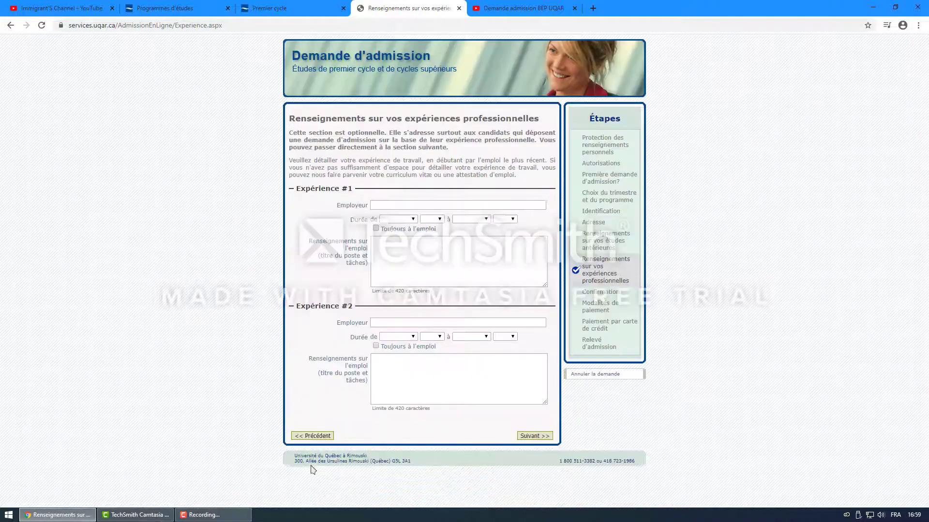
click(312, 436)
scroll(336, 411, down, 10)
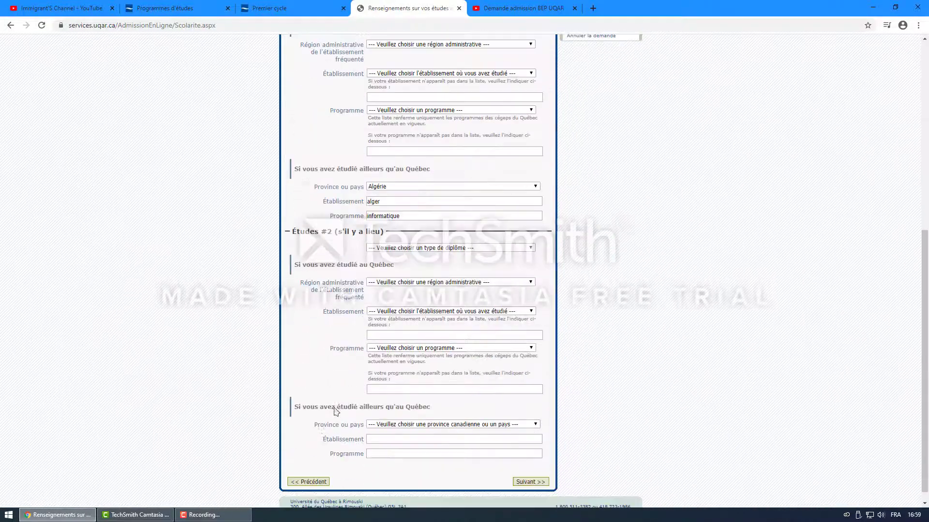
scroll(322, 440, down, 1)
click(309, 470)
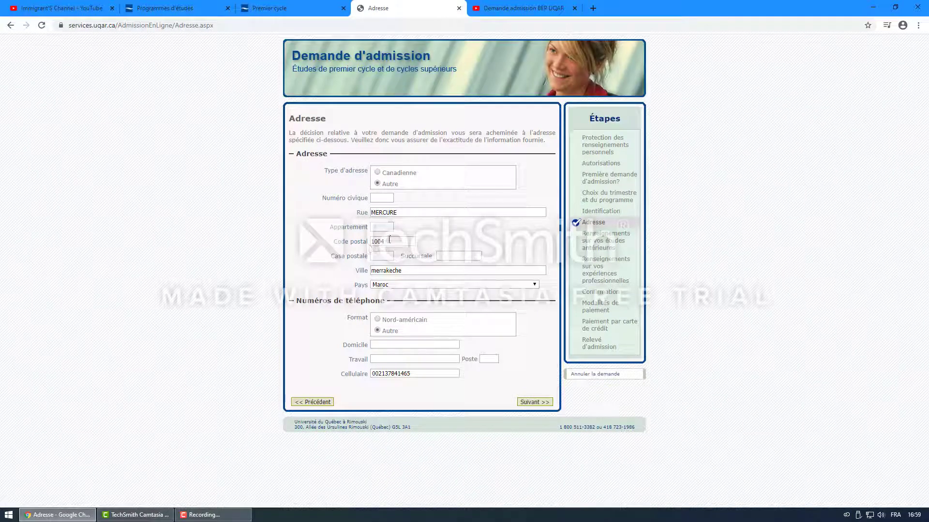
click(384, 198)
text(1111)
Step: Advance through previous studies and professional experience back to the Confirmation summary
click(534, 403)
scroll(517, 407, down, 7)
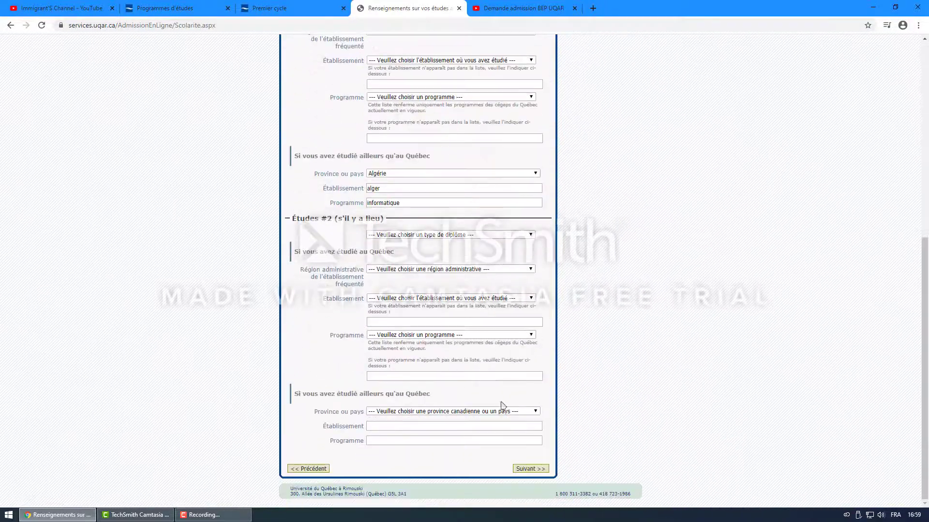
click(531, 464)
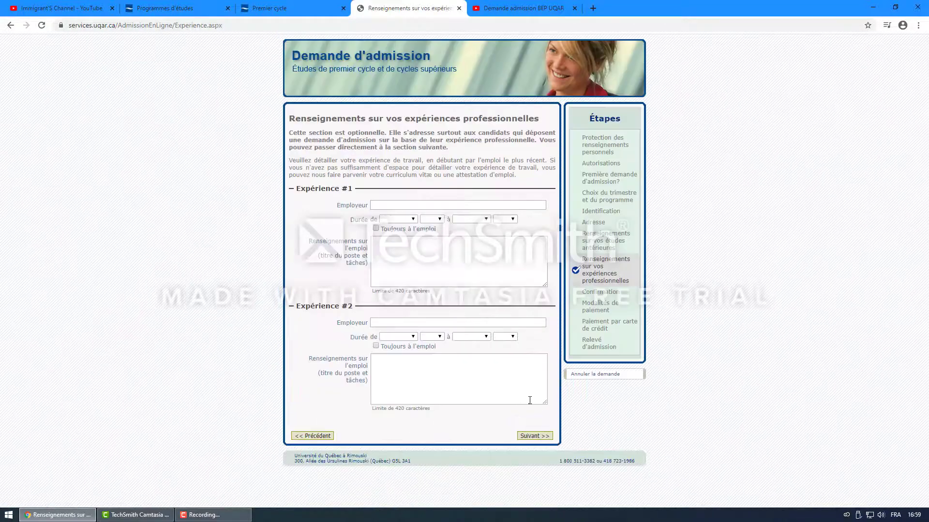
click(534, 436)
Step: Review the summary and 55,32 $ fee, tick the Déclaration, and submit the application
scroll(484, 398, down, 5)
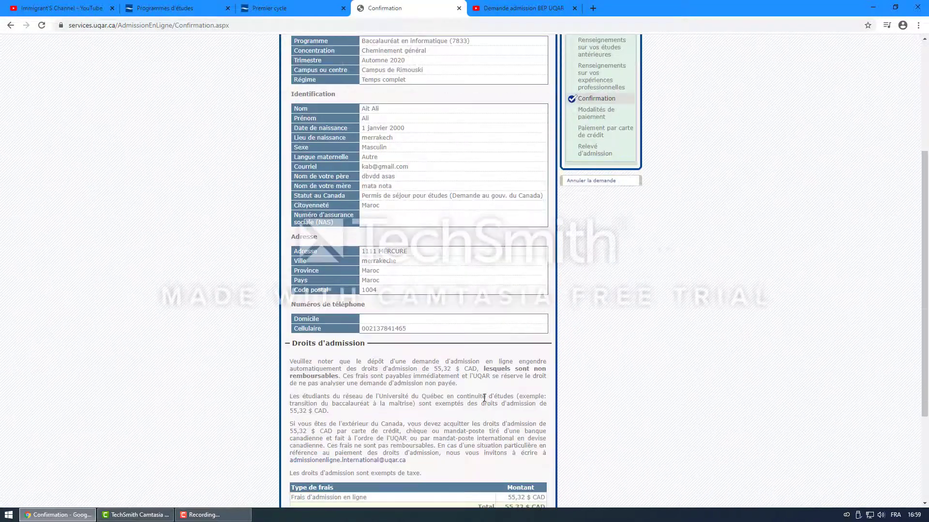
scroll(484, 397, up, 5)
scroll(365, 193, down, 4)
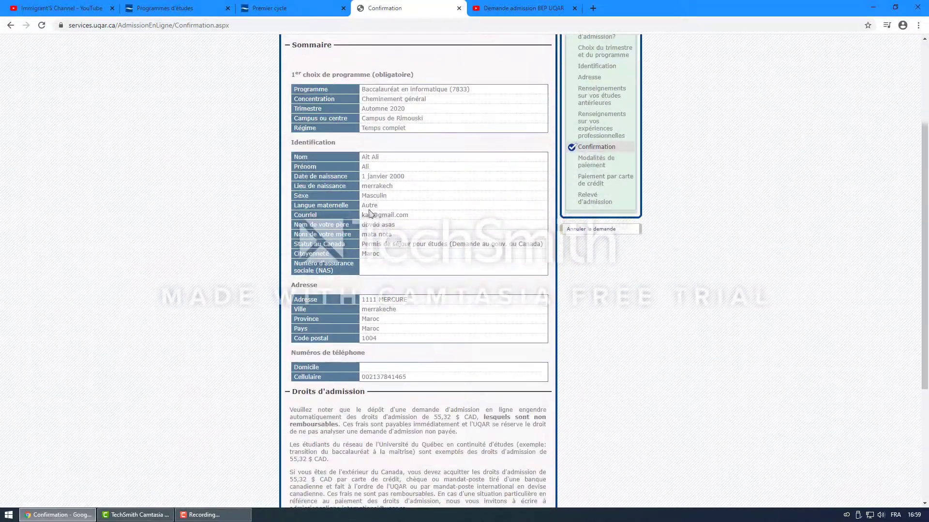
scroll(369, 214, up, 2)
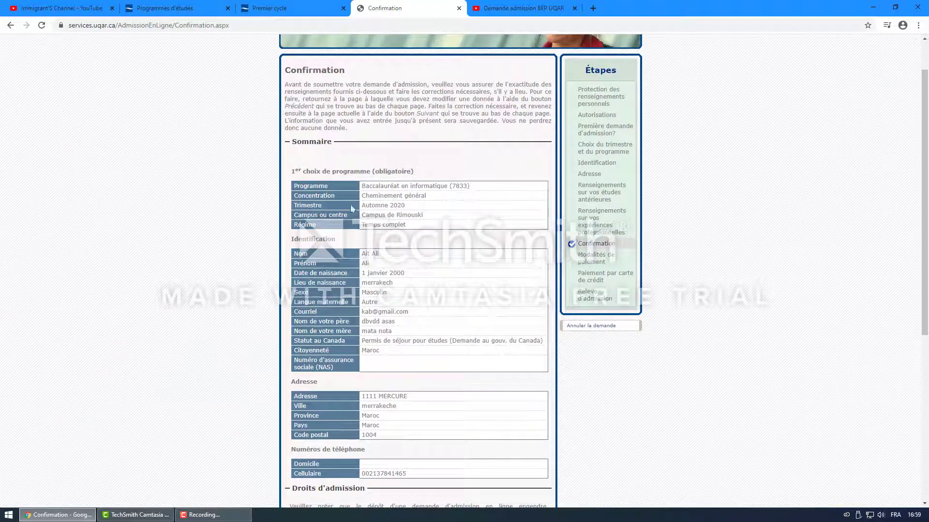
scroll(408, 275, down, 5)
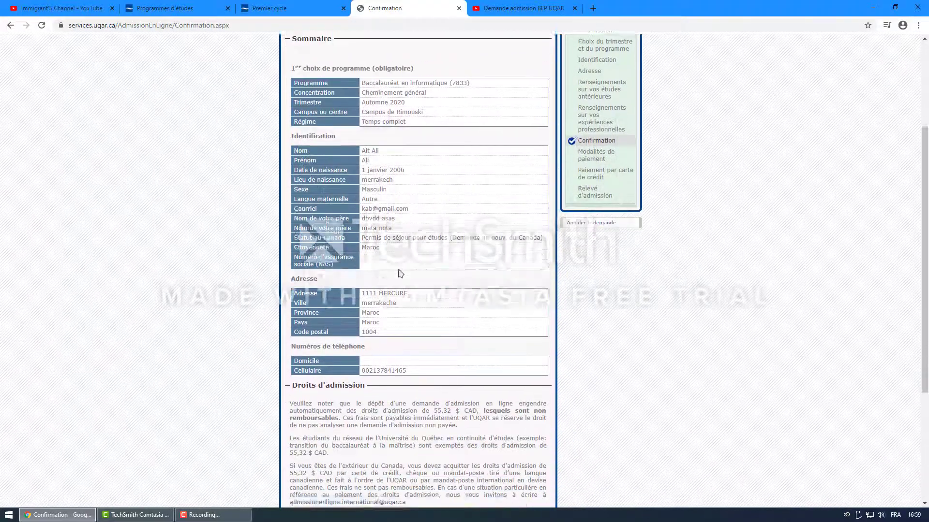
scroll(408, 275, down, 1)
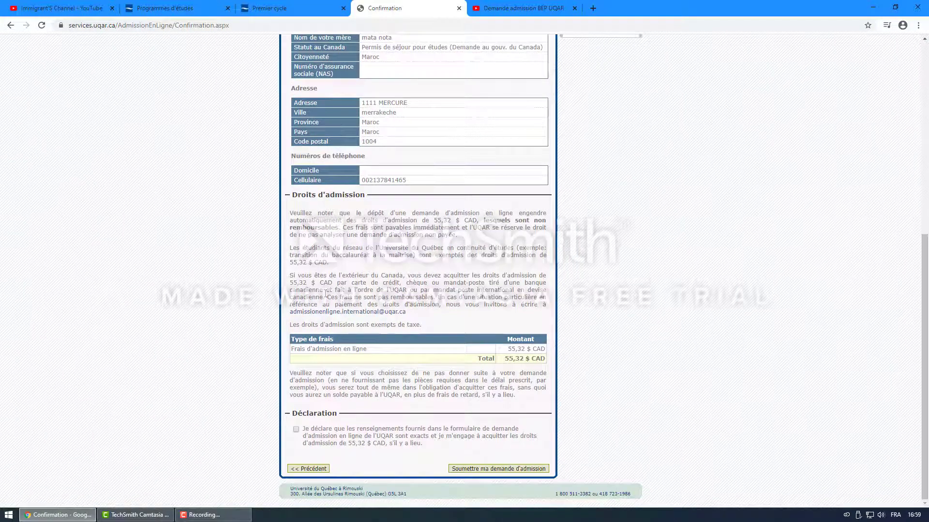
drag(307, 284, 290, 276)
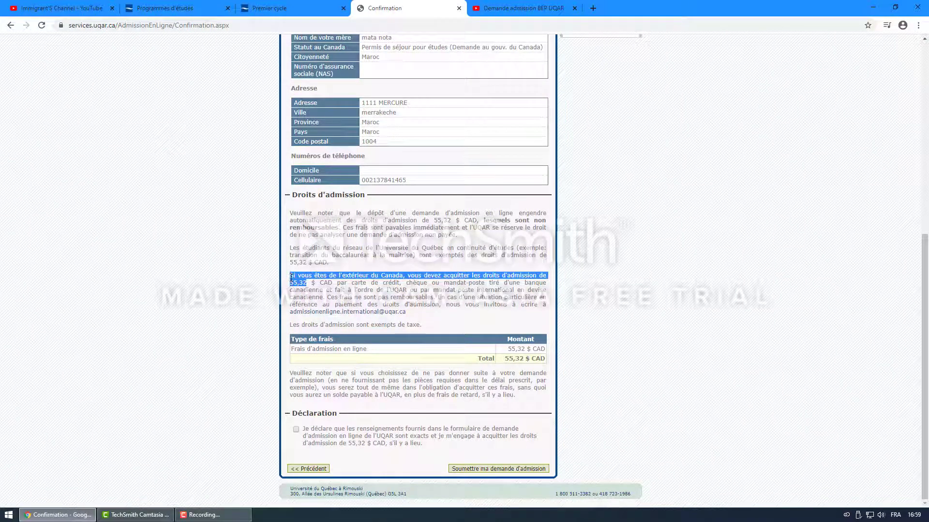
click(340, 250)
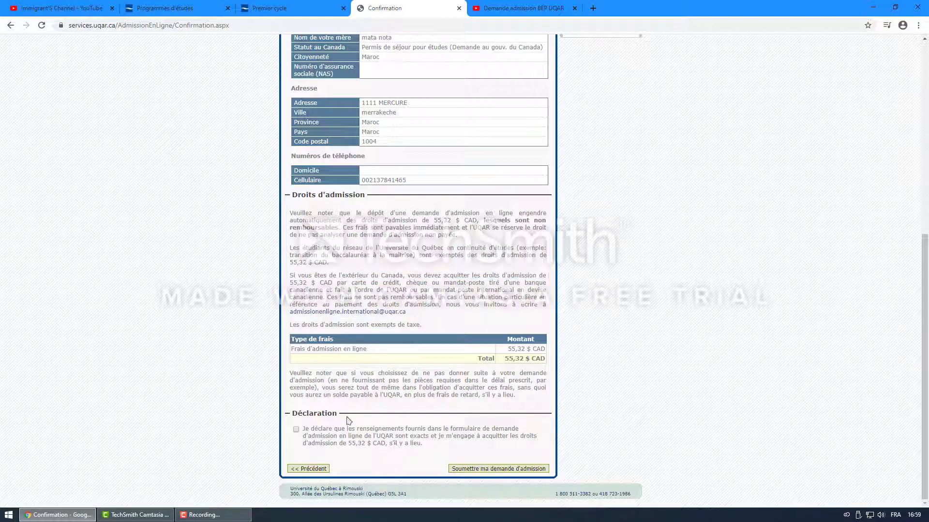
click(295, 430)
click(483, 470)
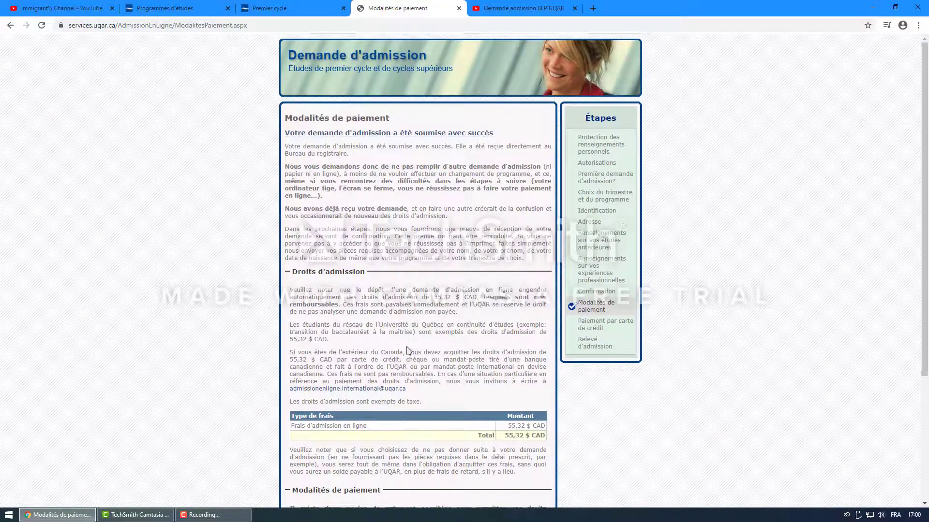
Step: Keep Carte de crédit rather than Chèque ou mandat-poste as the payment method and continue
scroll(435, 349, down, 3)
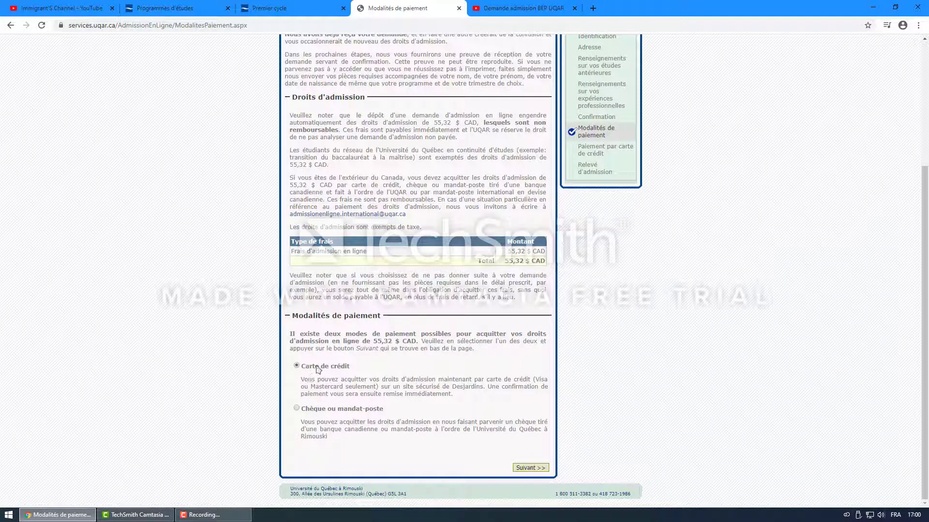
mouse_move(305, 368)
mouse_down()
mouse_move(353, 373)
mouse_move(302, 373)
mouse_up()
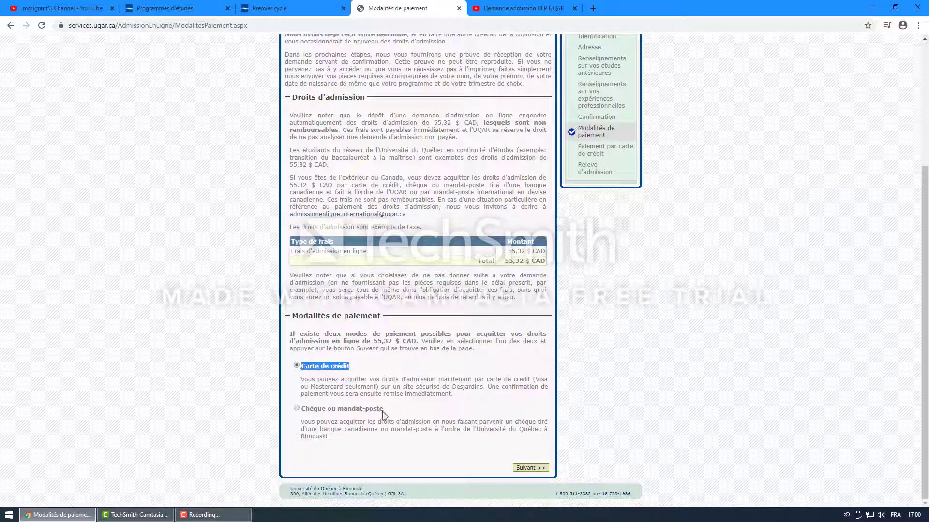
drag(387, 415, 322, 419)
drag(316, 415, 305, 414)
click(307, 413)
drag(384, 410, 306, 410)
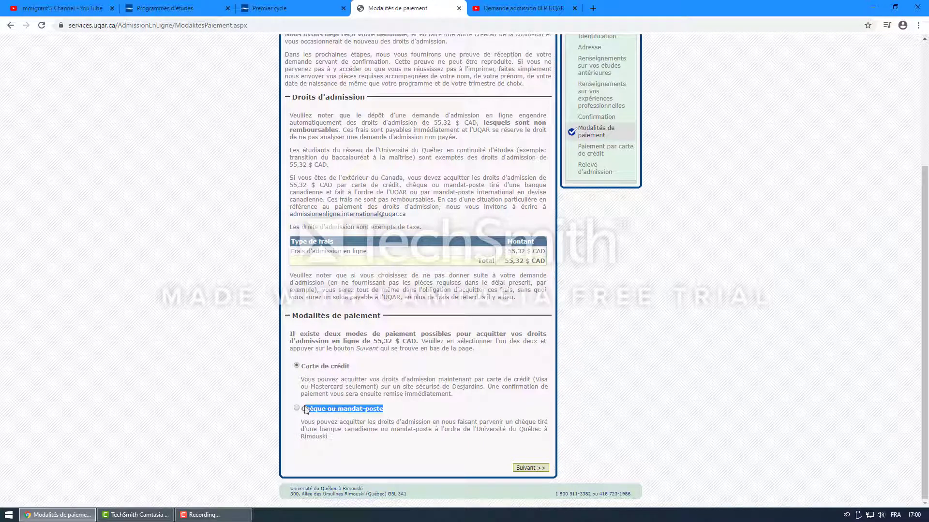
click(311, 376)
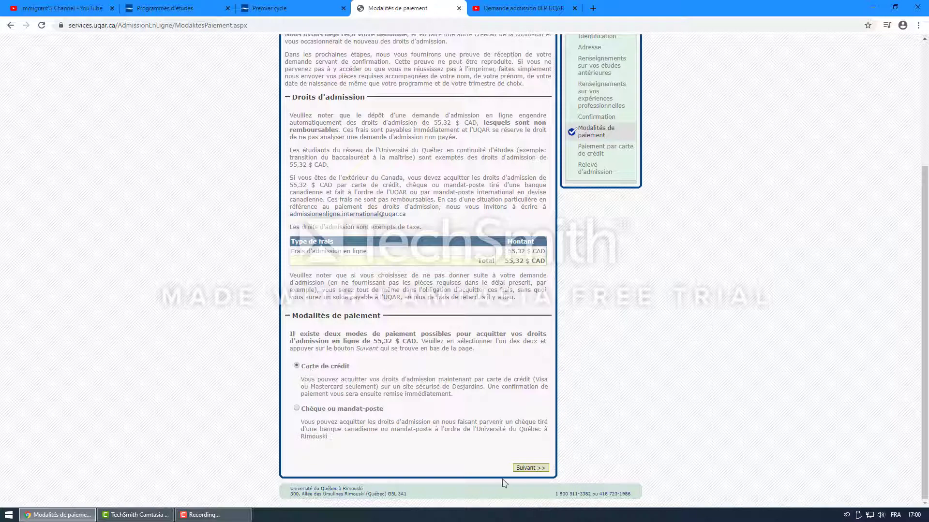
click(531, 468)
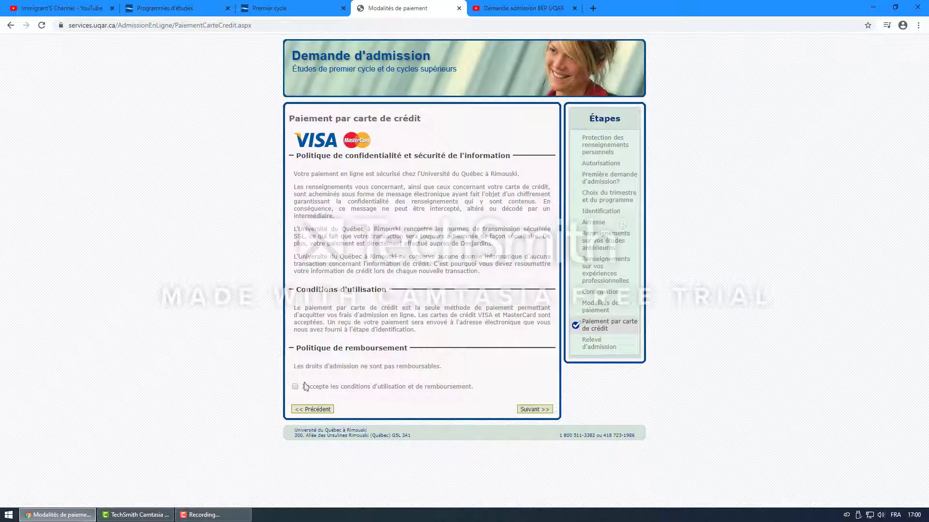
Step: Accept the conditions d'utilisation et de remboursement and proceed to the Desjardins checkout
drag(311, 348, 296, 388)
click(293, 395)
click(295, 387)
click(531, 411)
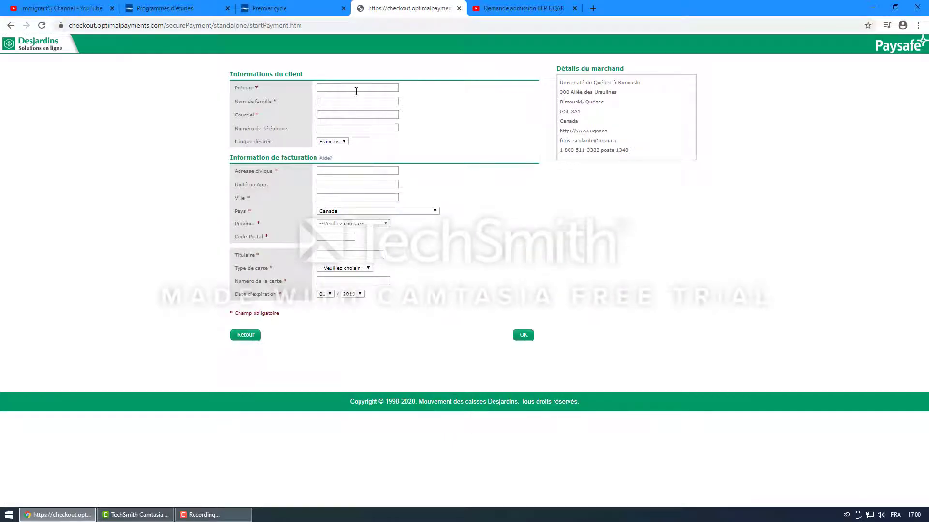
Step: Submit the empty Desjardins billing form, then cancel the payment with Retour
click(356, 90)
double_click(407, 202)
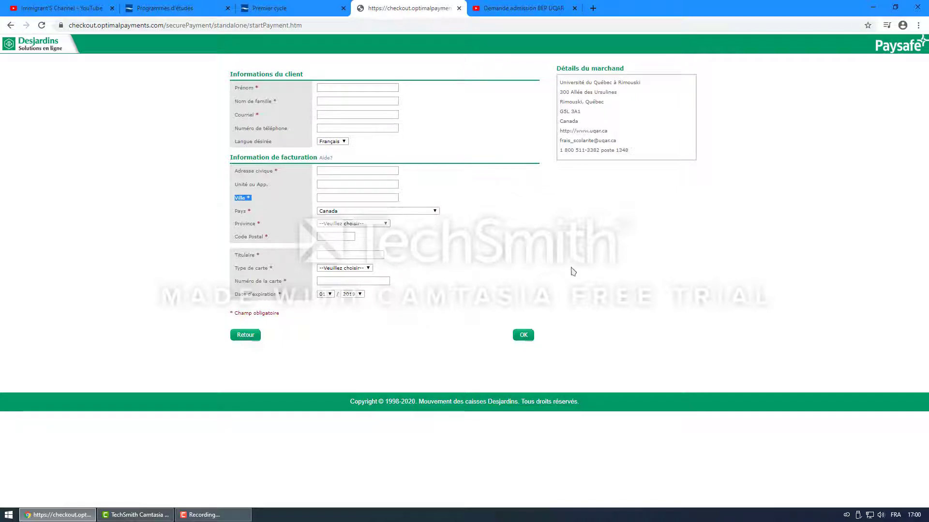
drag(400, 304, 433, 139)
click(433, 141)
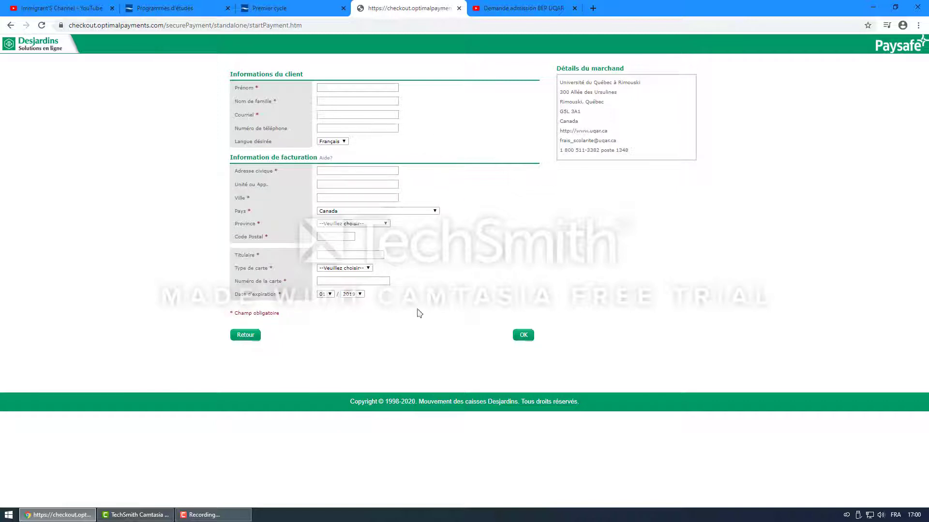
click(523, 336)
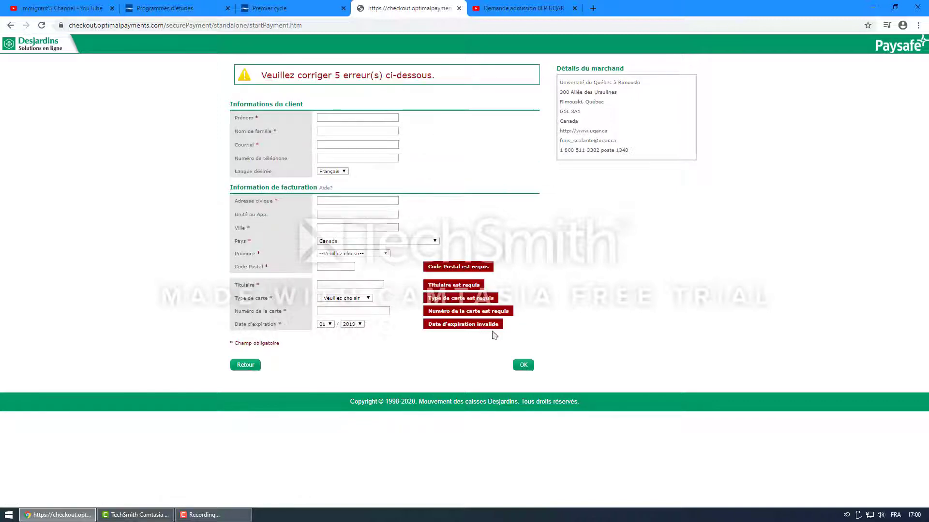
click(245, 366)
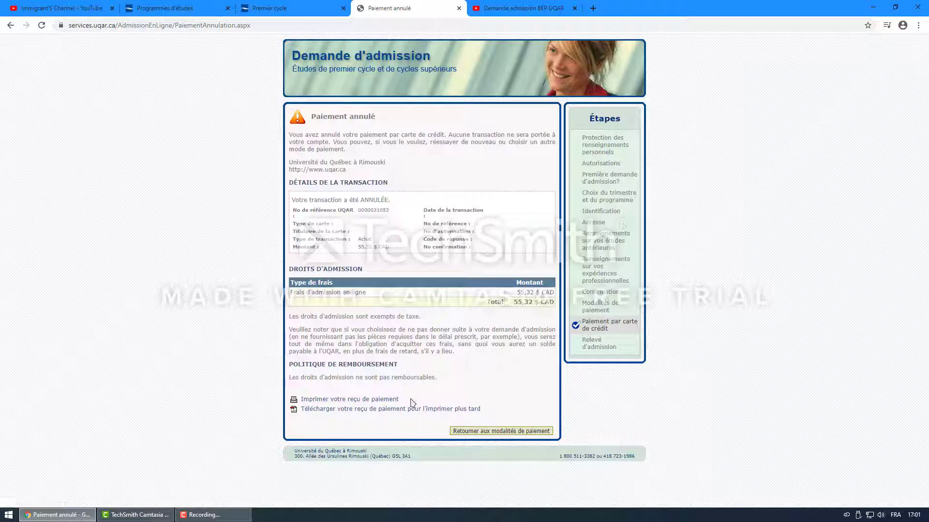
drag(412, 403, 290, 391)
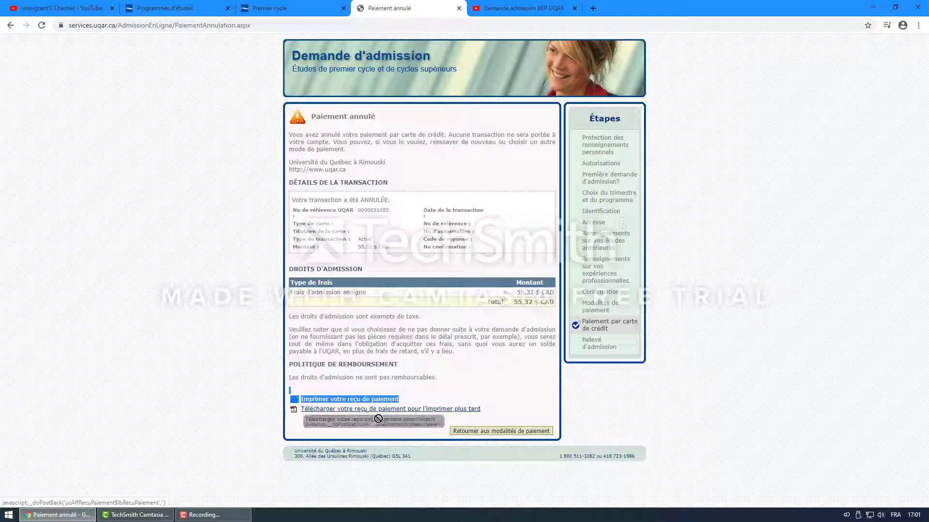
click(390, 422)
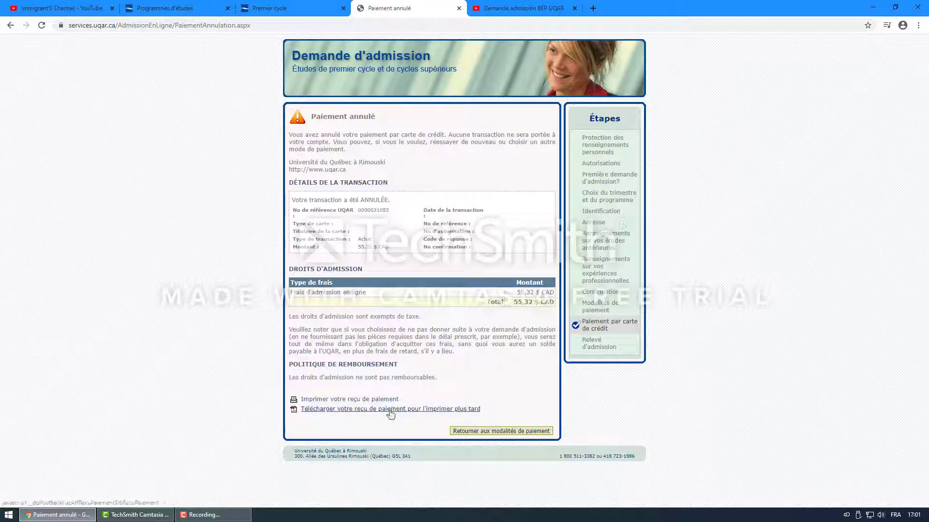
click(387, 409)
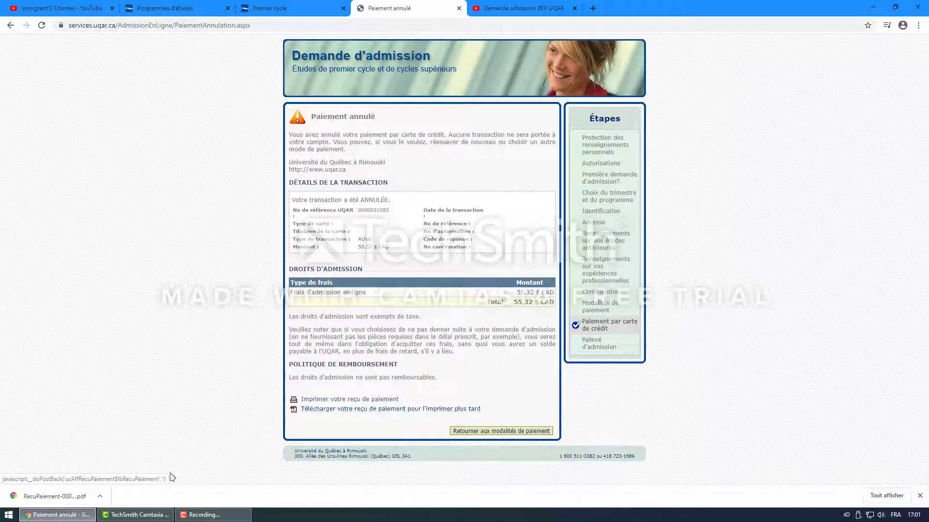
click(53, 497)
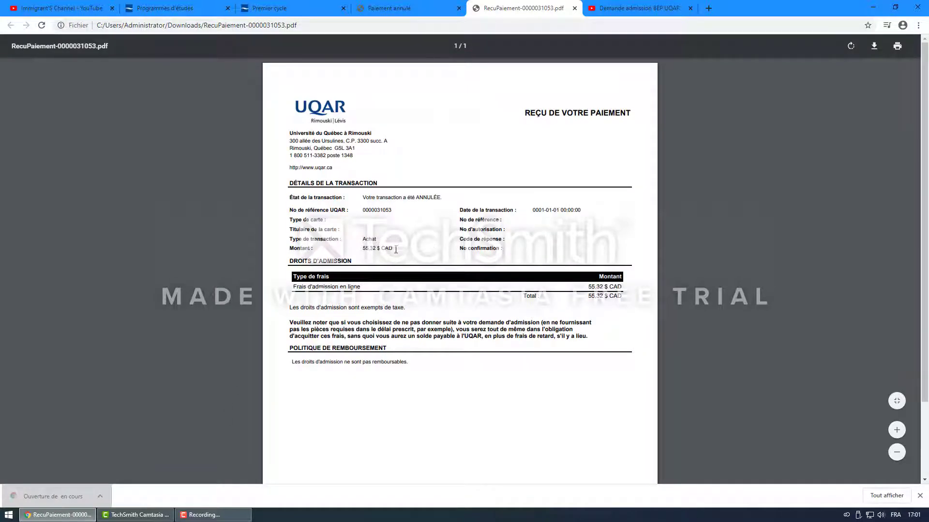
Step: Check the cancelled transaction's 55.32 $ CAD admission-fee total on the receipt PDF
drag(396, 250, 360, 256)
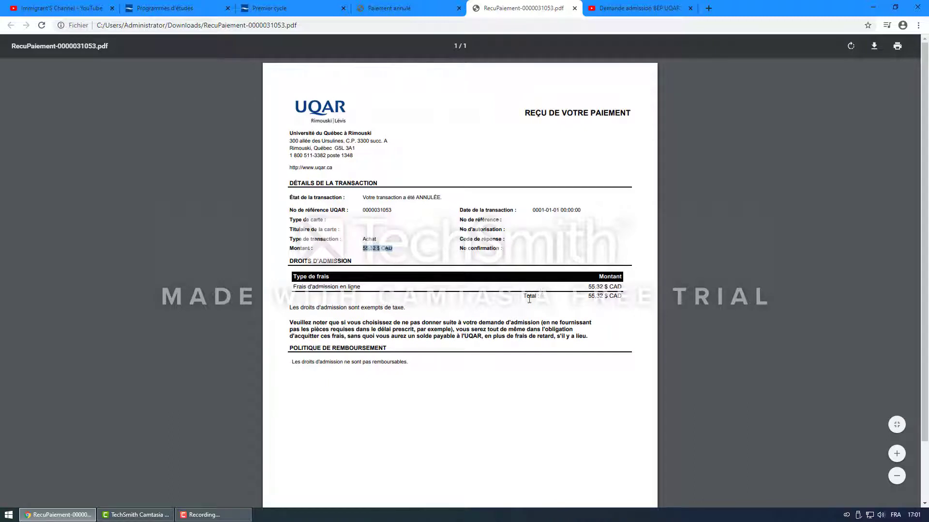
drag(588, 297, 625, 300)
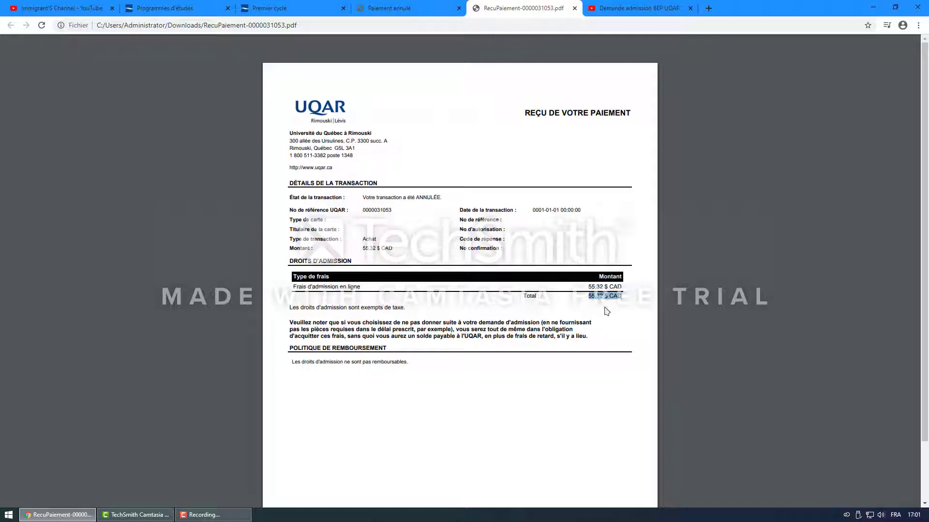
click(204, 515)
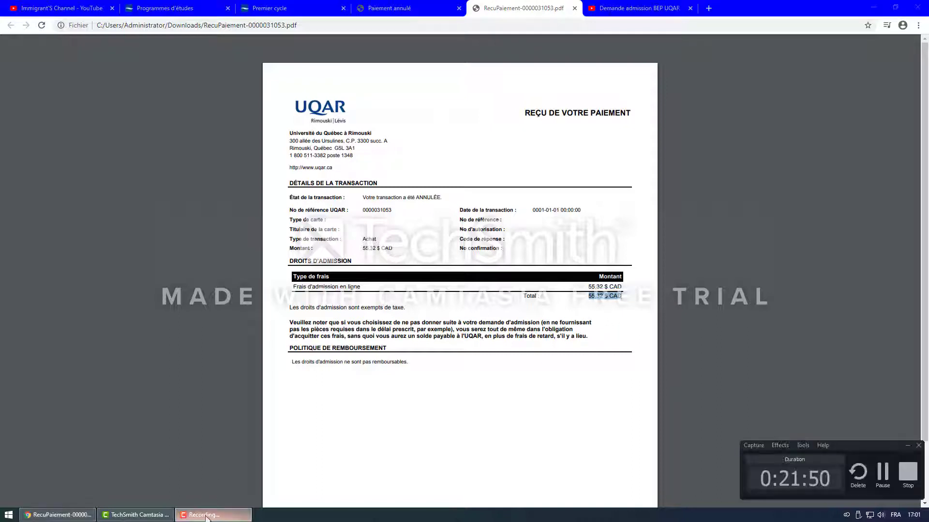
click(884, 486)
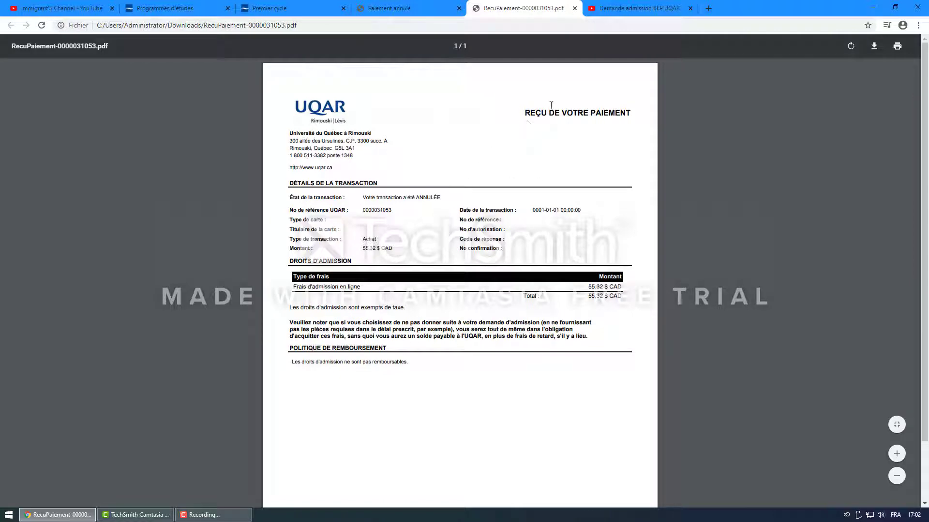
Step: On the Premier cycle page, expand the document list for diplomas obtained outside Québec
click(272, 7)
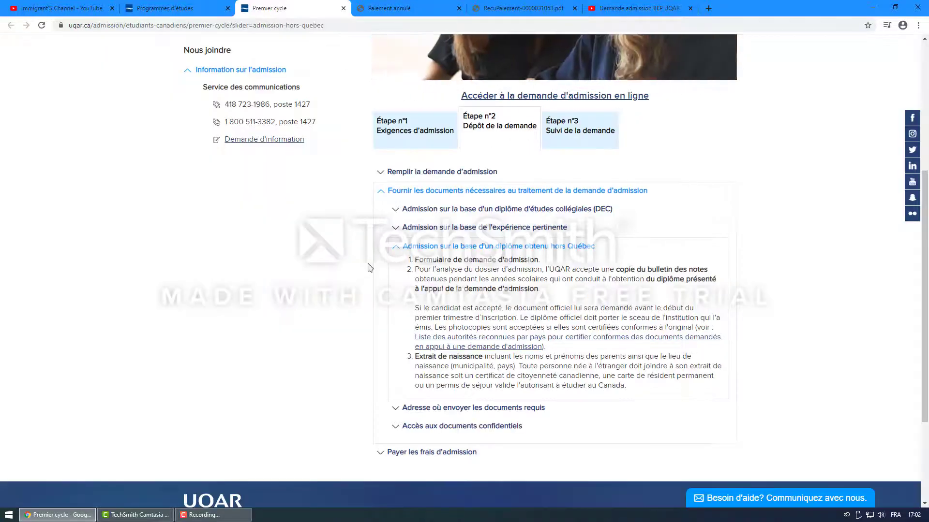
scroll(390, 218, up, 3)
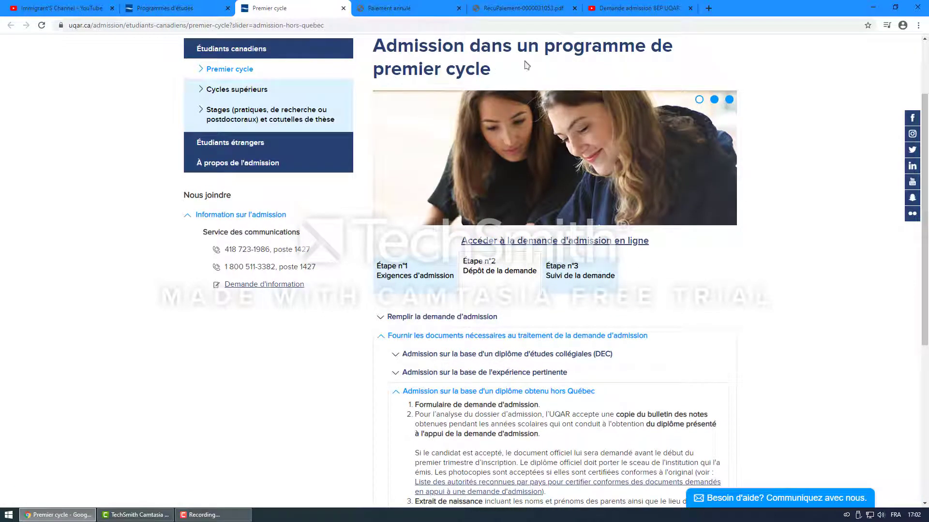
scroll(371, 416, down, 2)
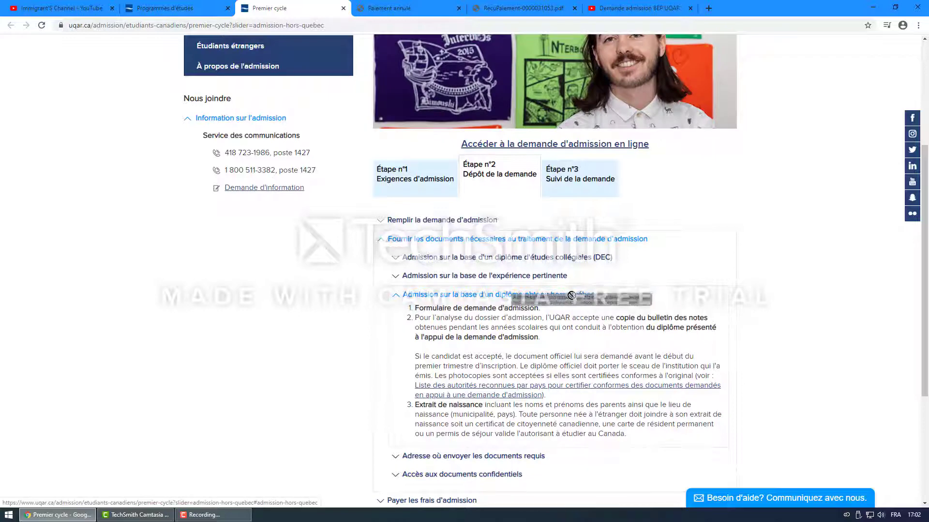
drag(387, 296, 645, 302)
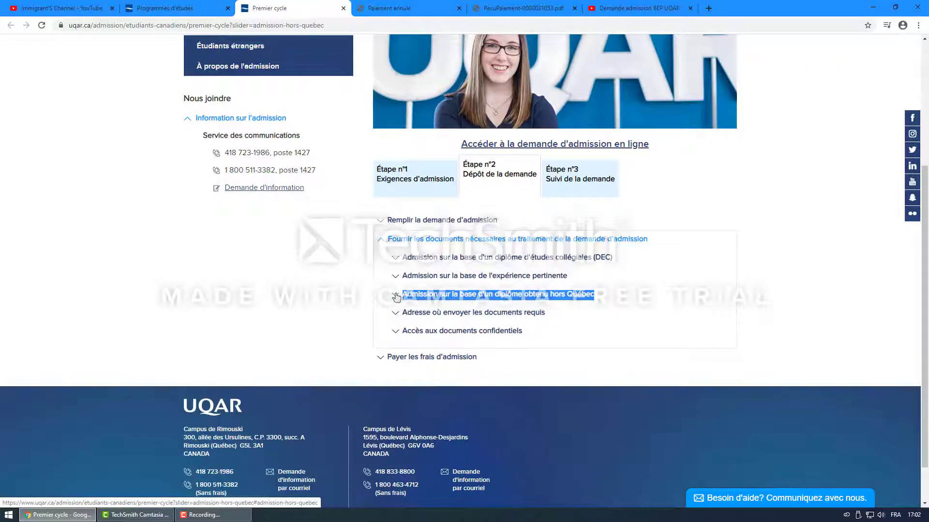
click(394, 296)
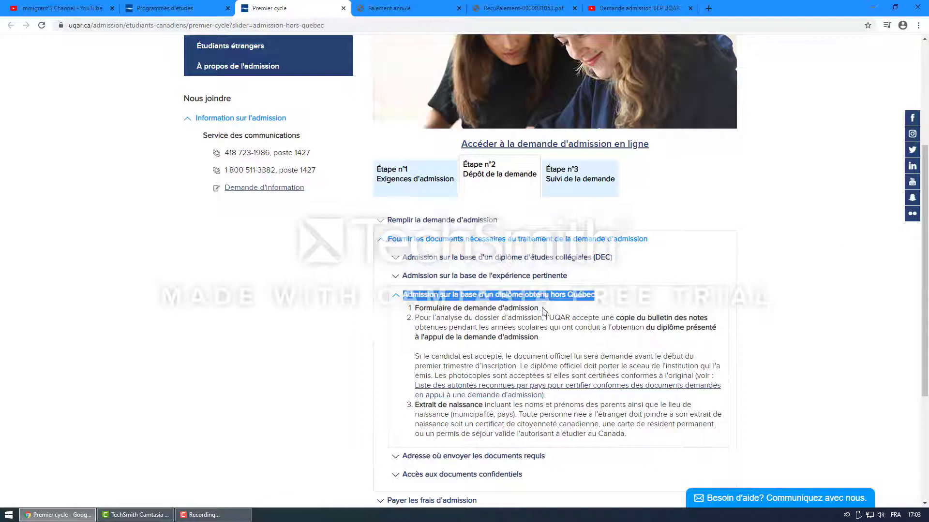
drag(542, 311, 415, 311)
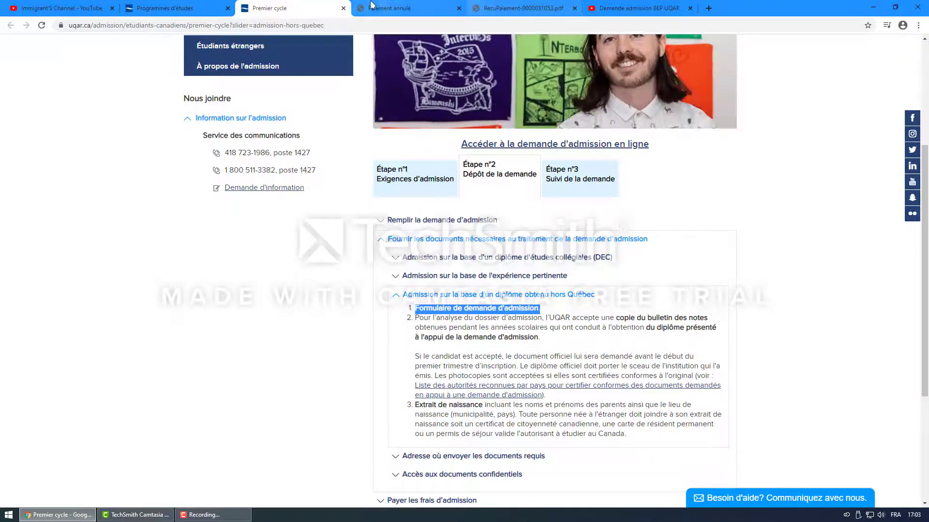
Step: Look at the receipt and Paiement annulé tabs, then return to the admission page
click(510, 7)
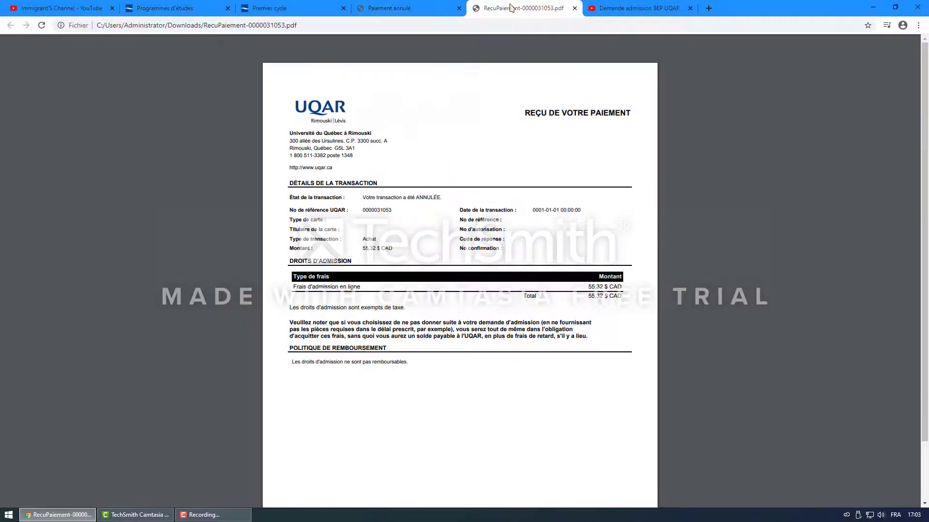
click(394, 9)
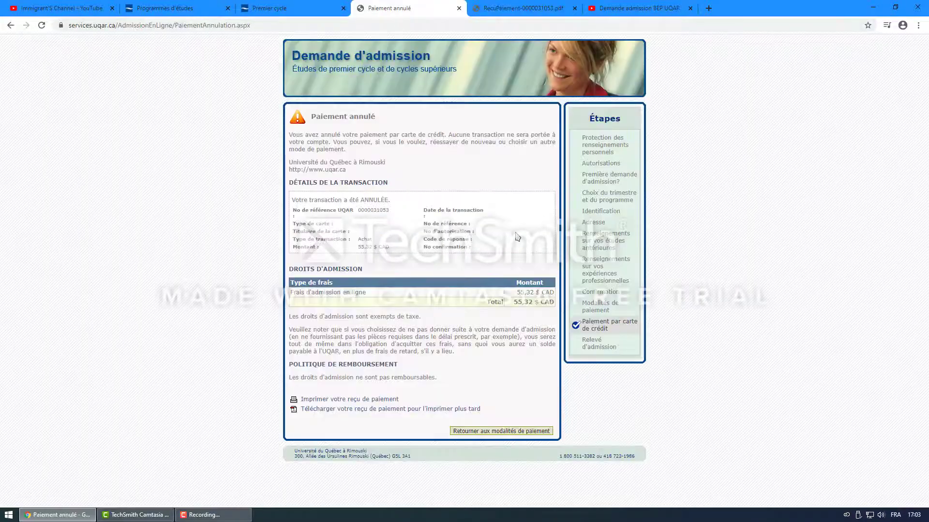
click(525, 5)
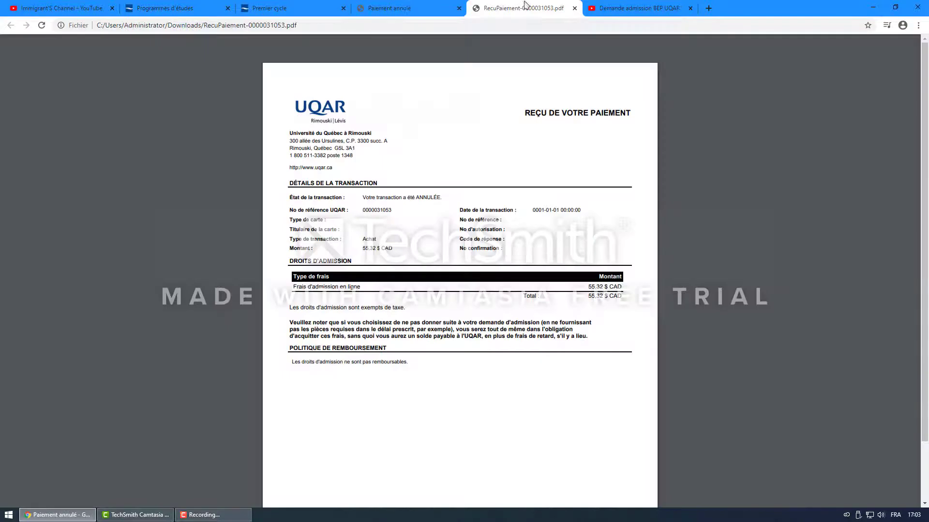
click(270, 8)
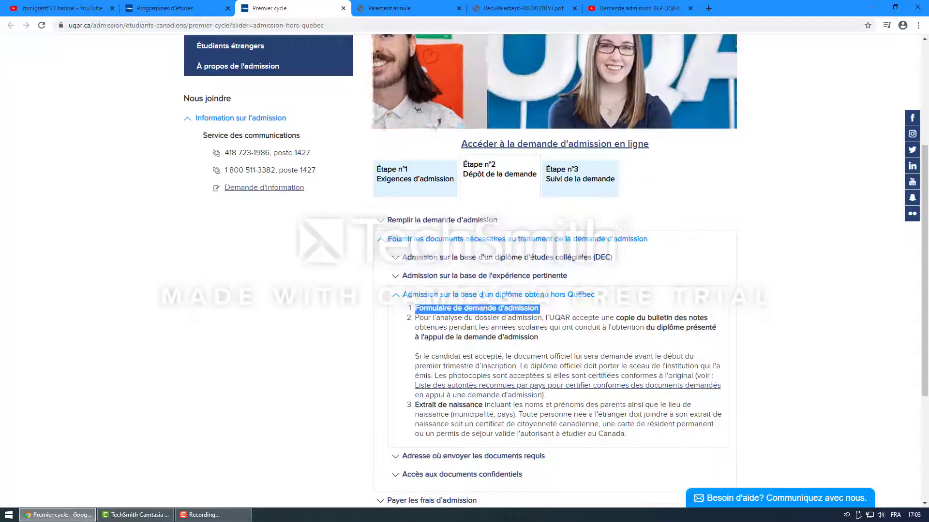
Step: Read the transcript copy, birth certificate and parents' names requirements
click(512, 335)
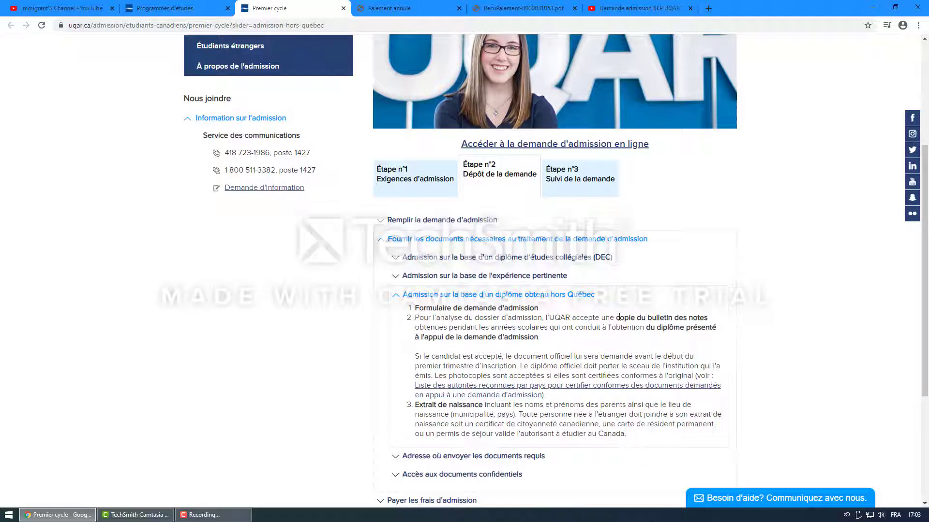
drag(617, 317, 708, 318)
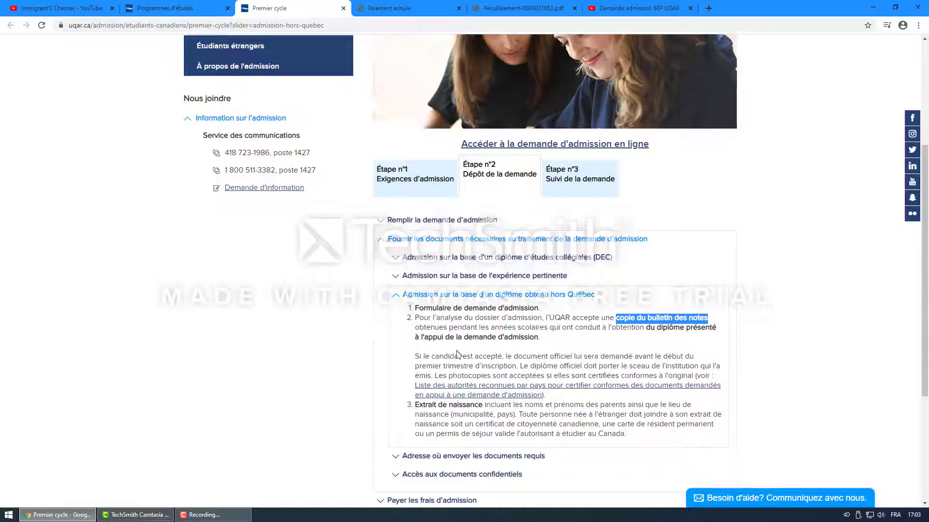
scroll(442, 335, down, 2)
drag(419, 309, 491, 313)
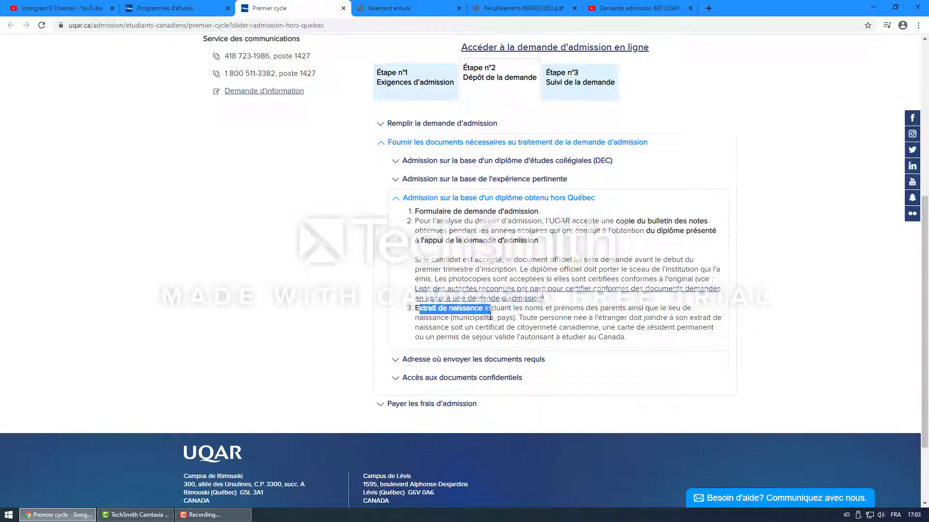
drag(550, 309, 652, 306)
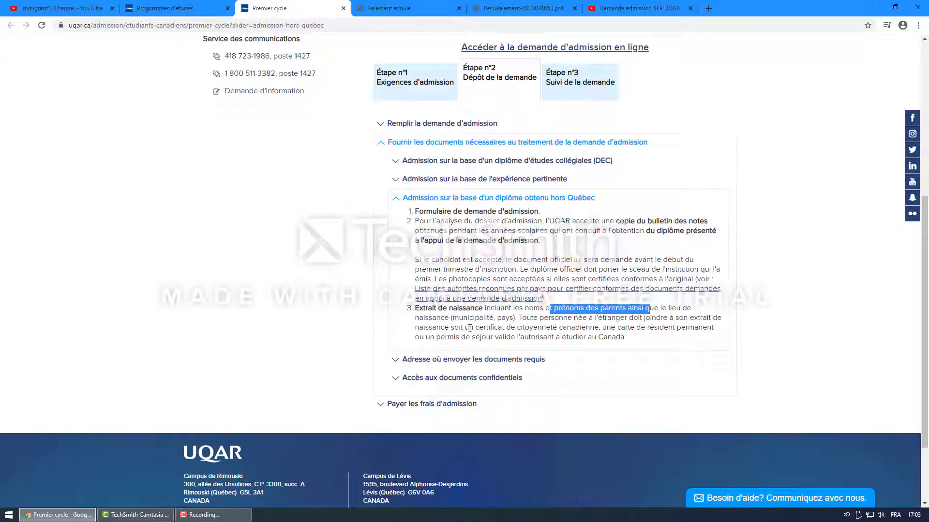
Step: Collapse the outside-Québec requirements and expand 'Adresse où envoyer les documents requis' to read the registrar's mailing address
click(399, 198)
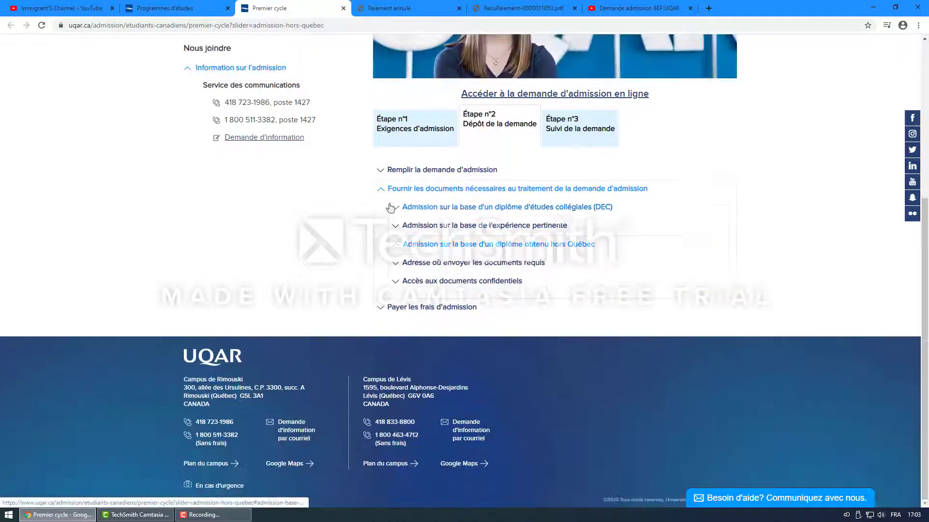
click(396, 264)
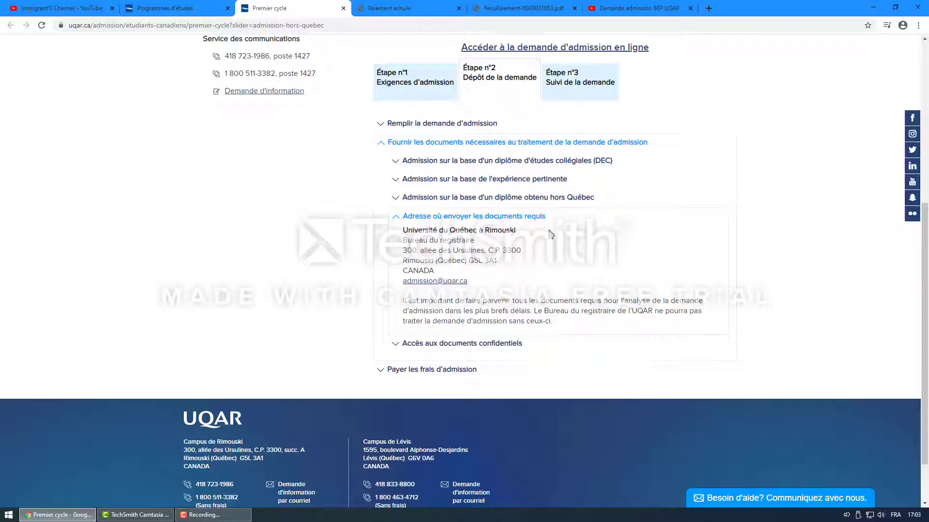
drag(552, 215, 565, 224)
drag(403, 234, 515, 277)
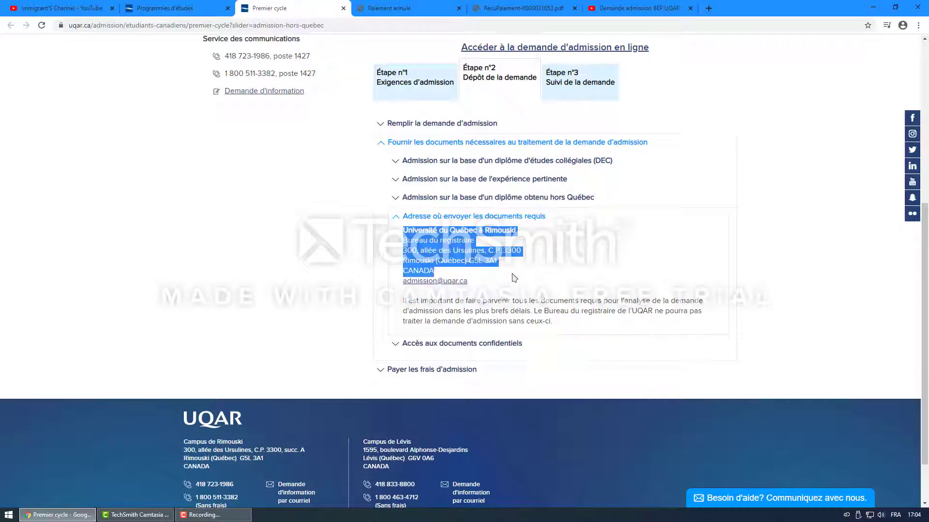
click(501, 289)
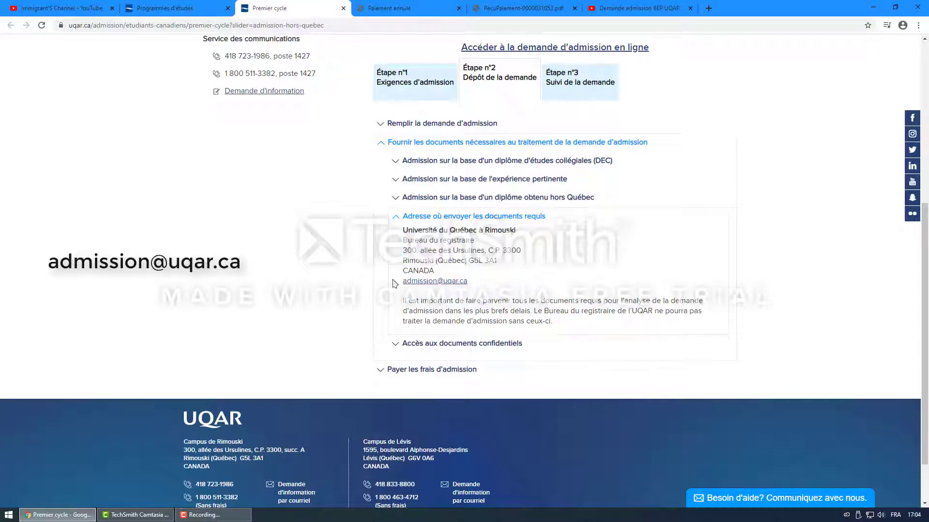
Step: Highlight the admissions e-mail address, then fold up the 'Fournir les documents' section
mouse_move(405, 281)
mouse_down()
mouse_move(479, 287)
mouse_move(404, 279)
mouse_up()
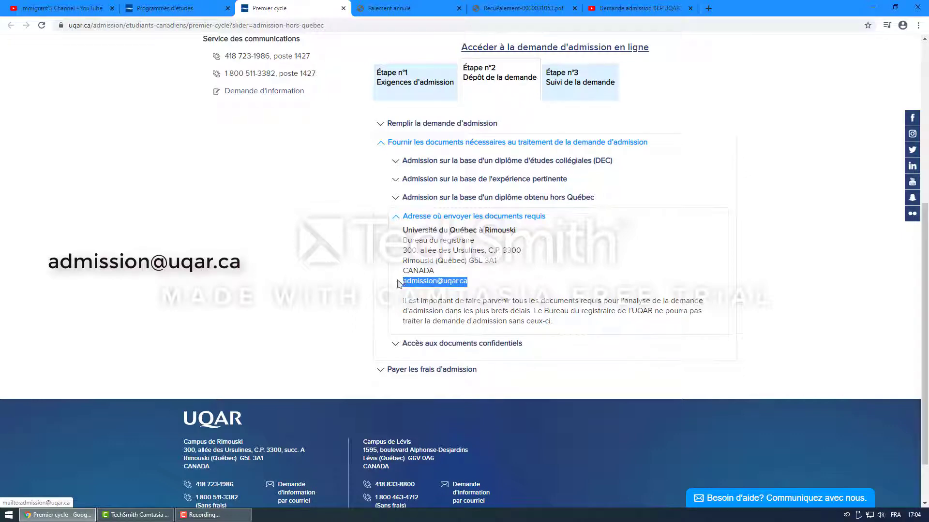
click(353, 280)
click(381, 143)
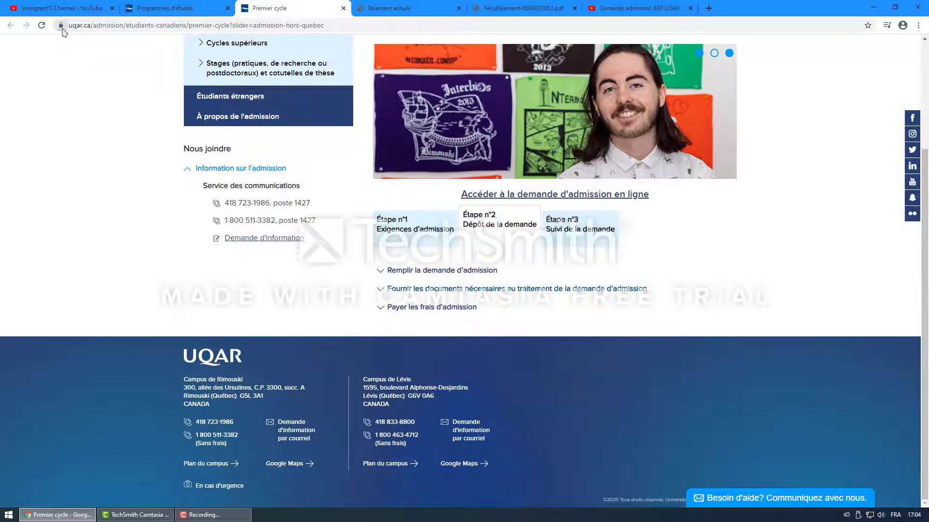
scroll(302, 203, up, 2)
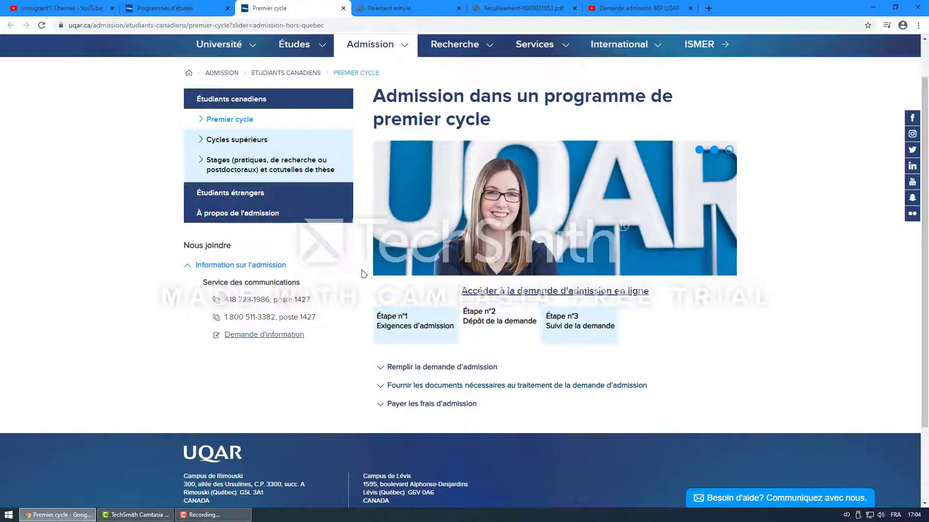
Step: Switch to the YouTube tab showing the channel's home page with its recent uploads
click(78, 8)
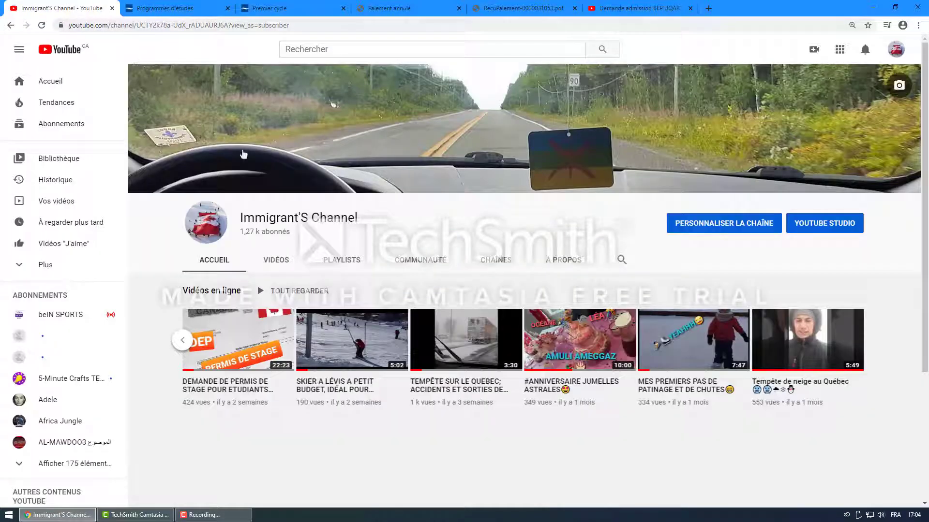